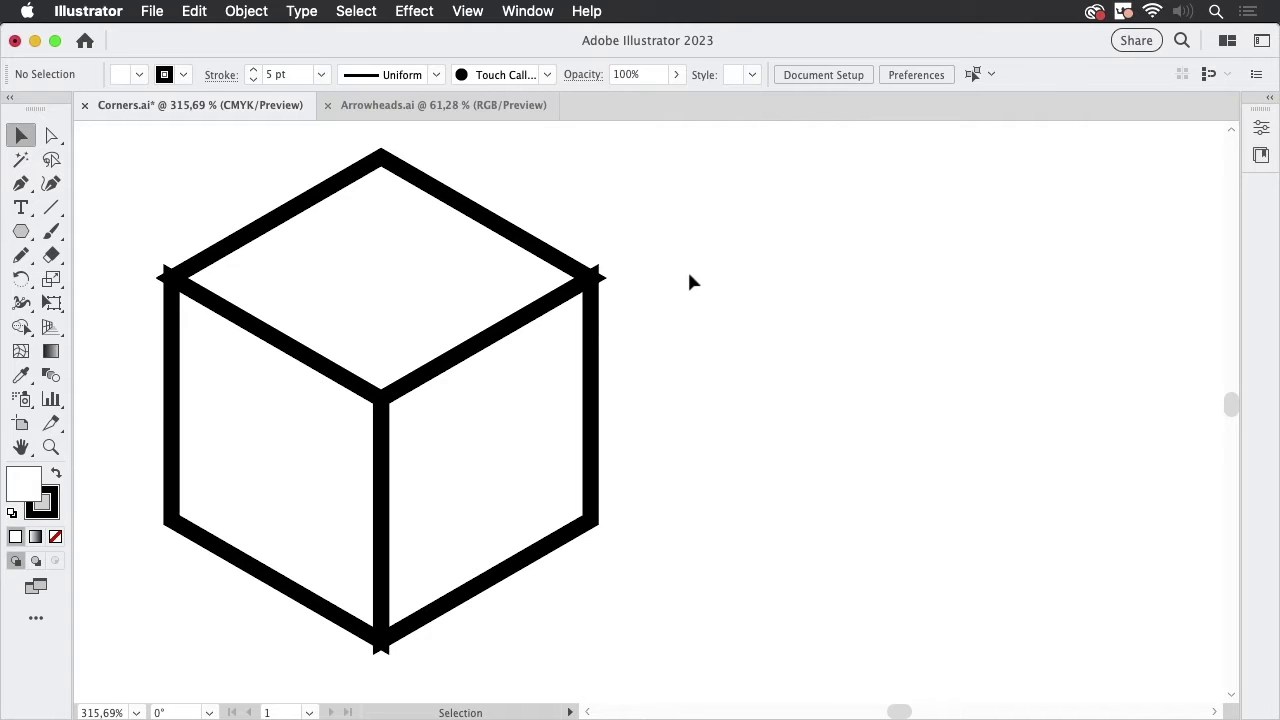
- Pull the cube's right and top faces apart, undo it, and check the cube in Outline view
drag(503, 434, 543, 449)
drag(341, 360, 375, 330)
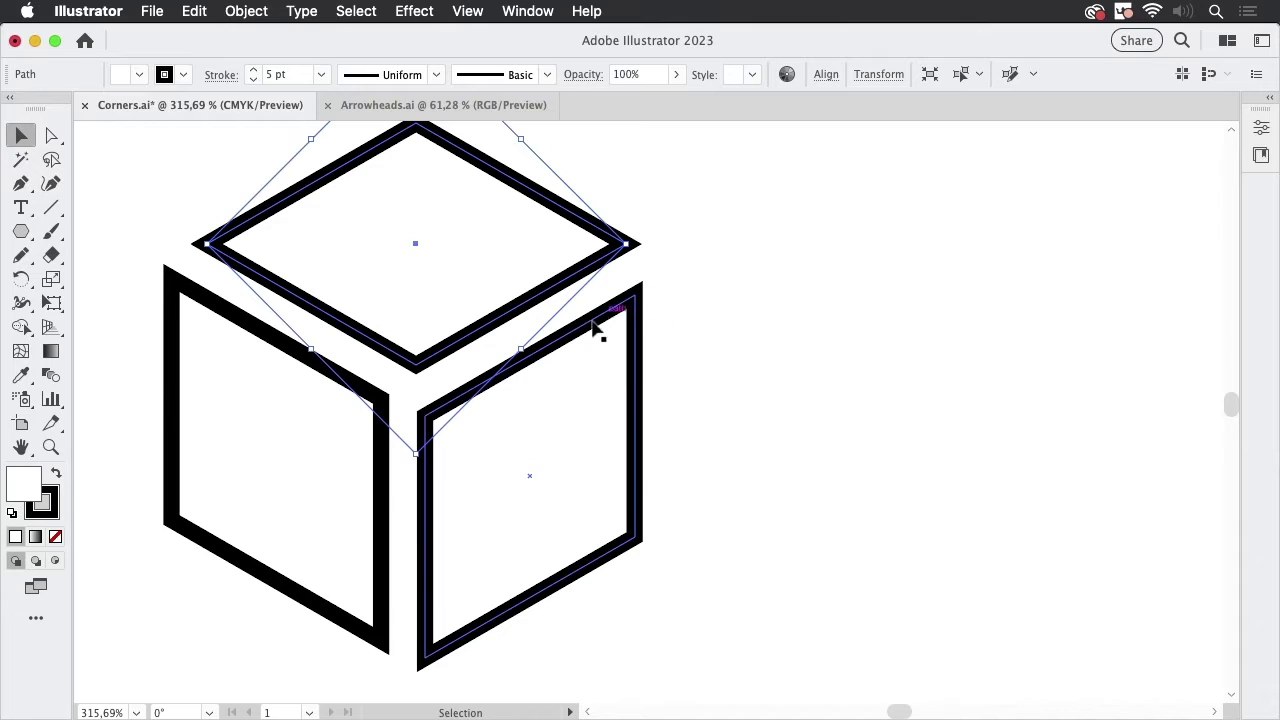
key(super+z)
key(super+z)
key(super+z)
click(648, 287)
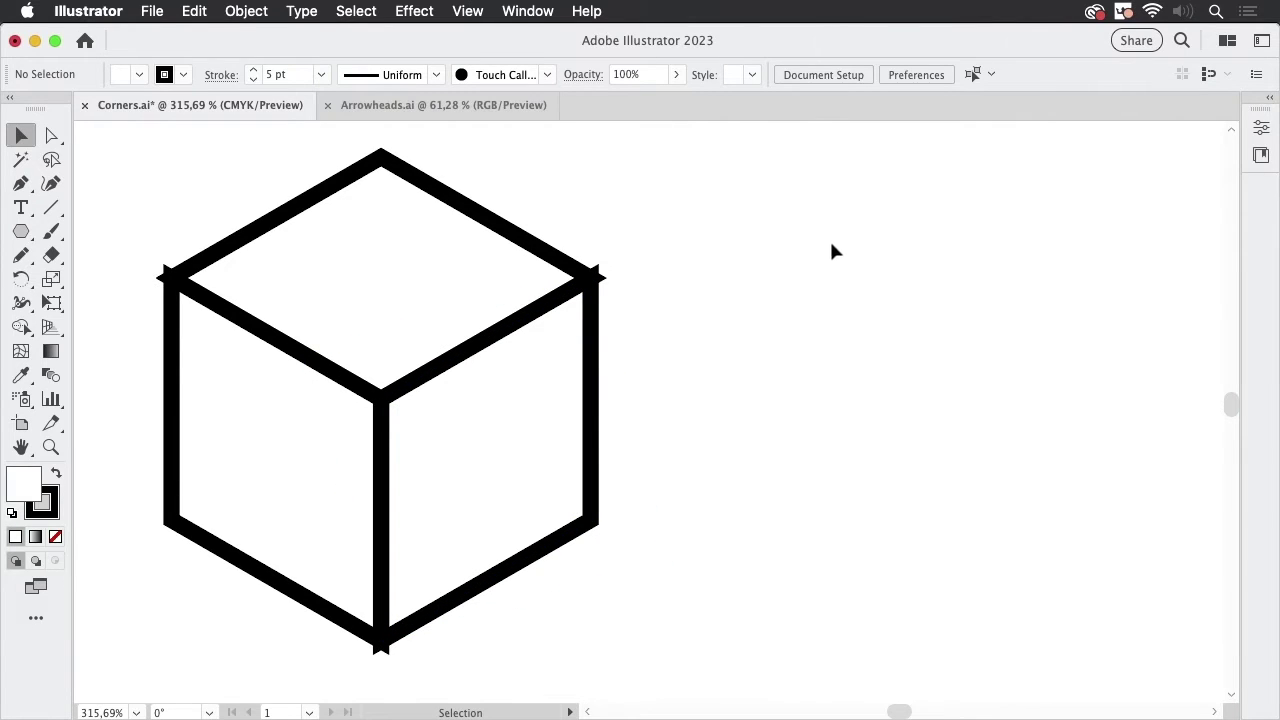
key(super+y)
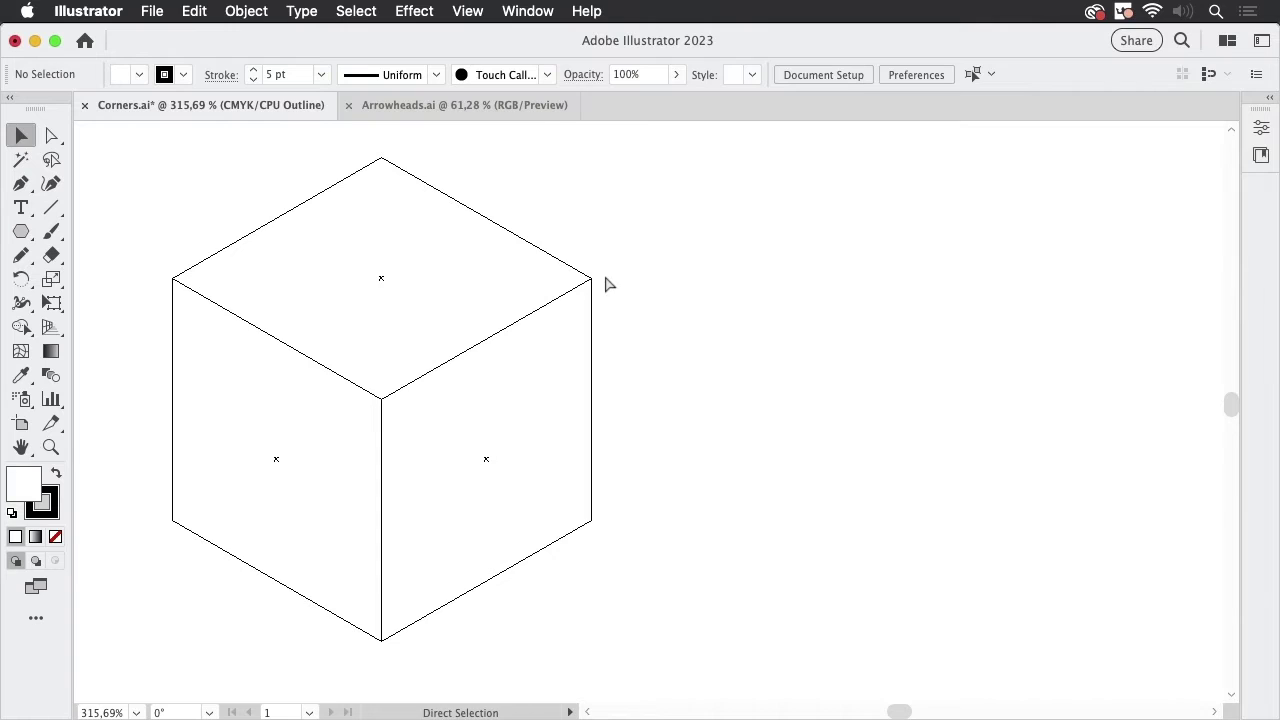
key(super+y)
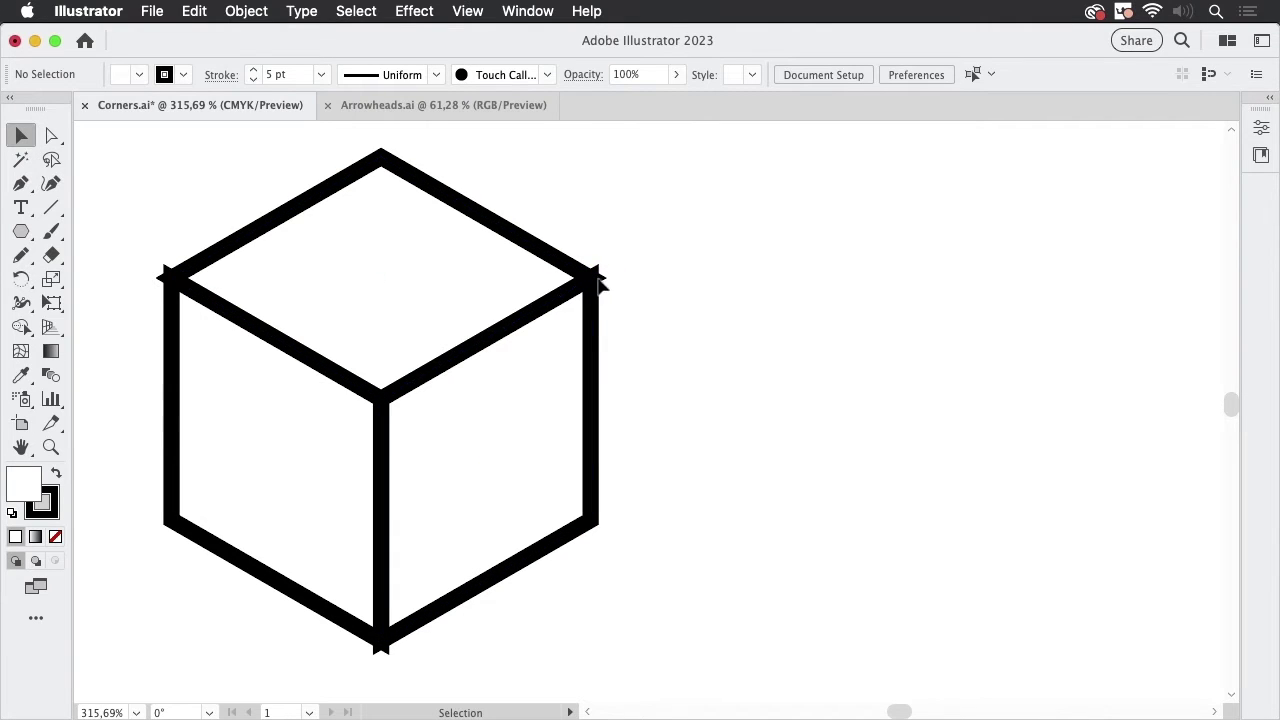
- Show the Stroke panel from the Window menu
click(536, 12)
scroll(586, 600, down, 5)
click(573, 484)
- Marquee-select every path of the cube and switch it to Bevel Join
click(573, 393)
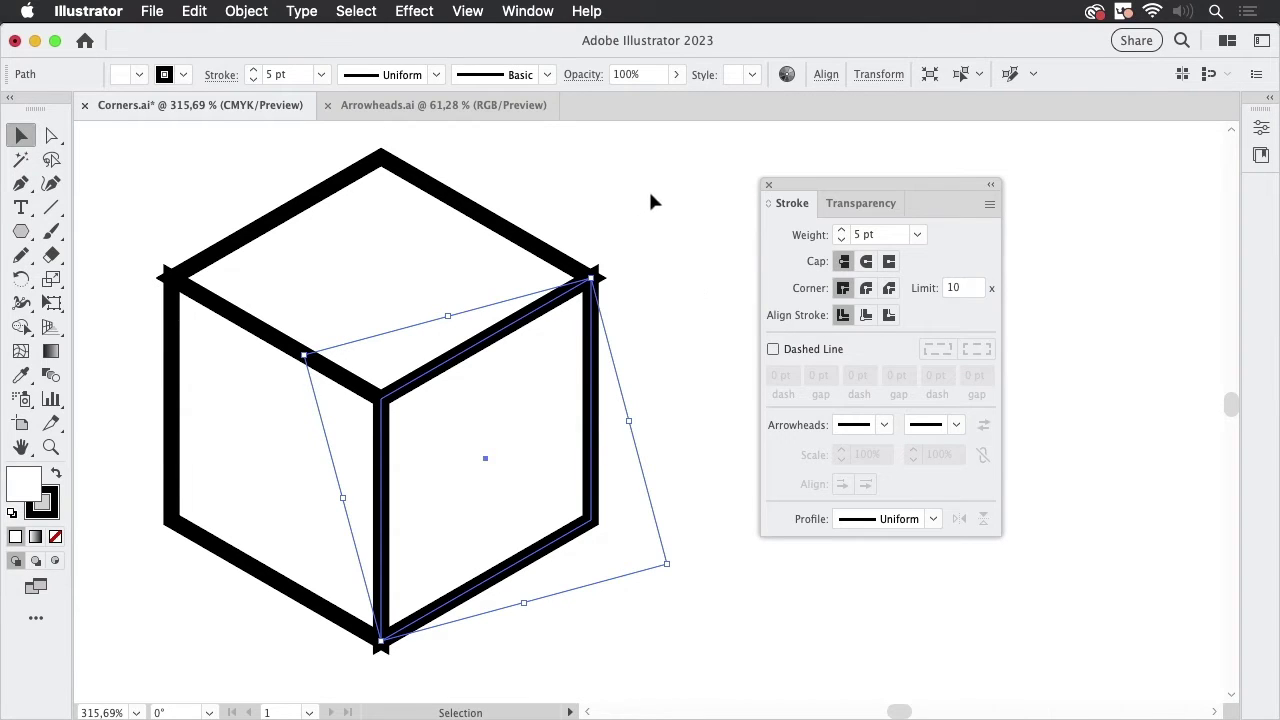
drag(650, 201, 149, 486)
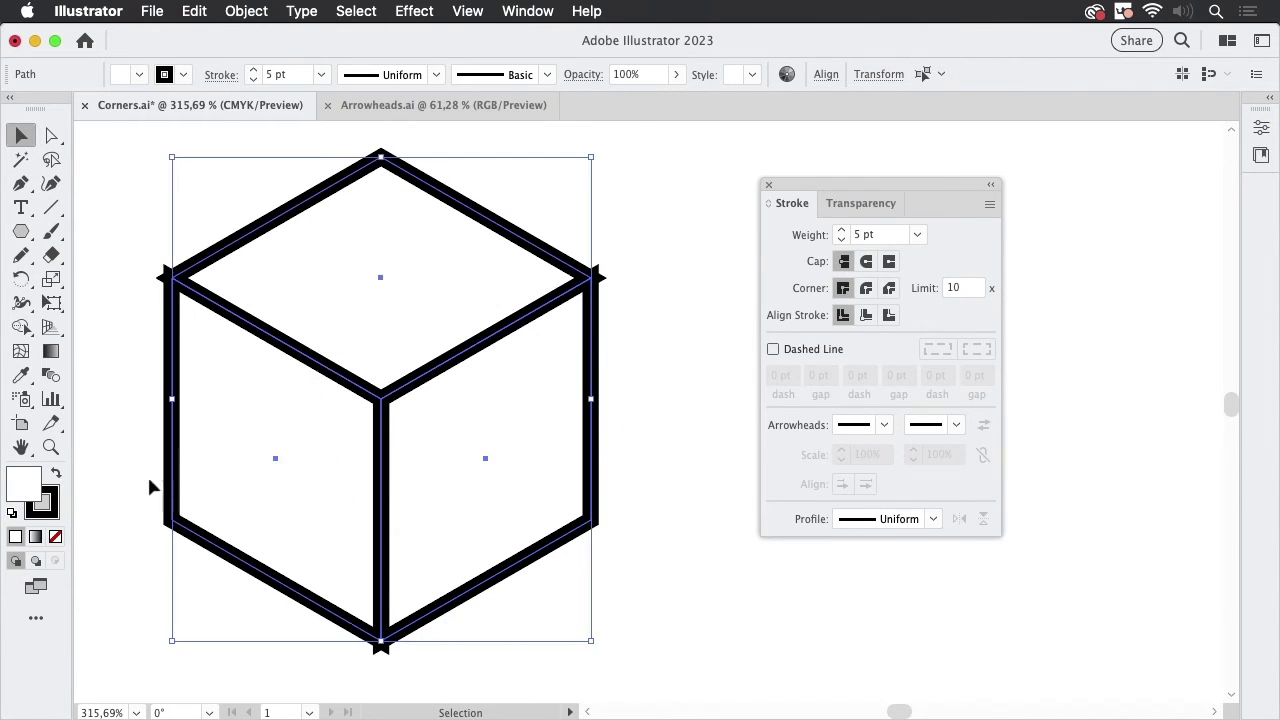
click(890, 289)
click(667, 341)
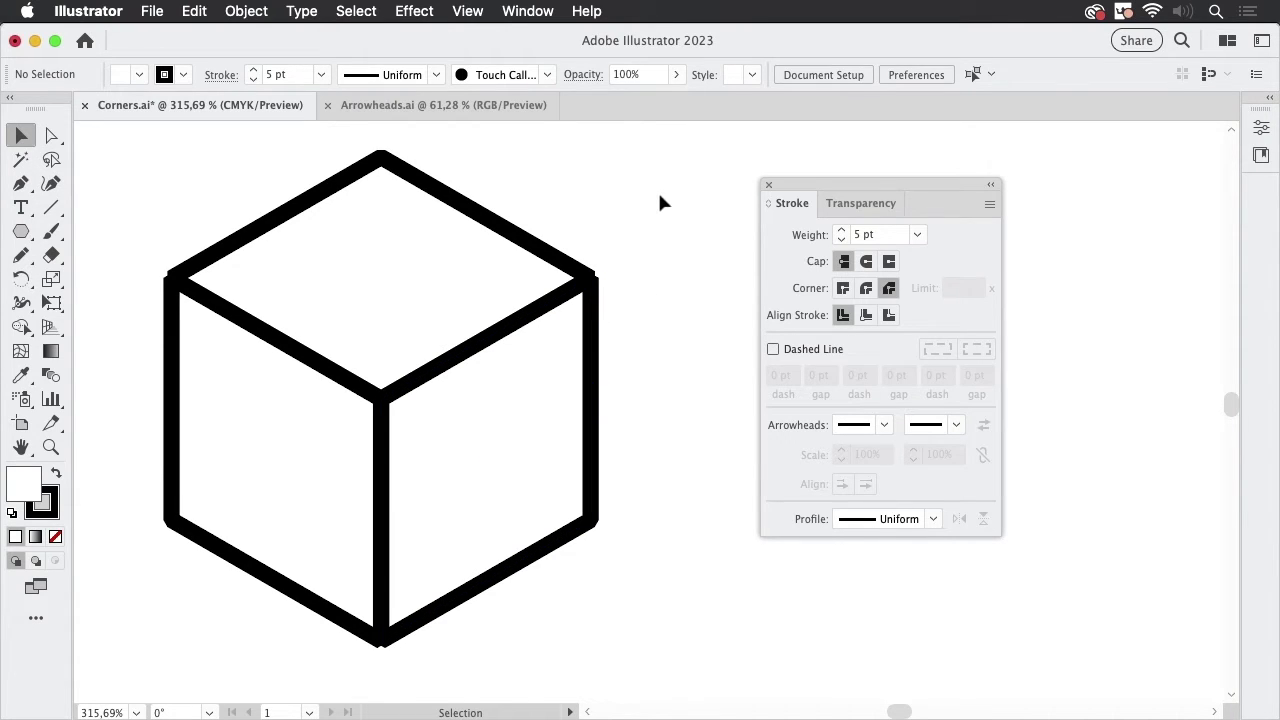
- Select the whole cube and switch all its corners to Round Join
drag(661, 203, 166, 480)
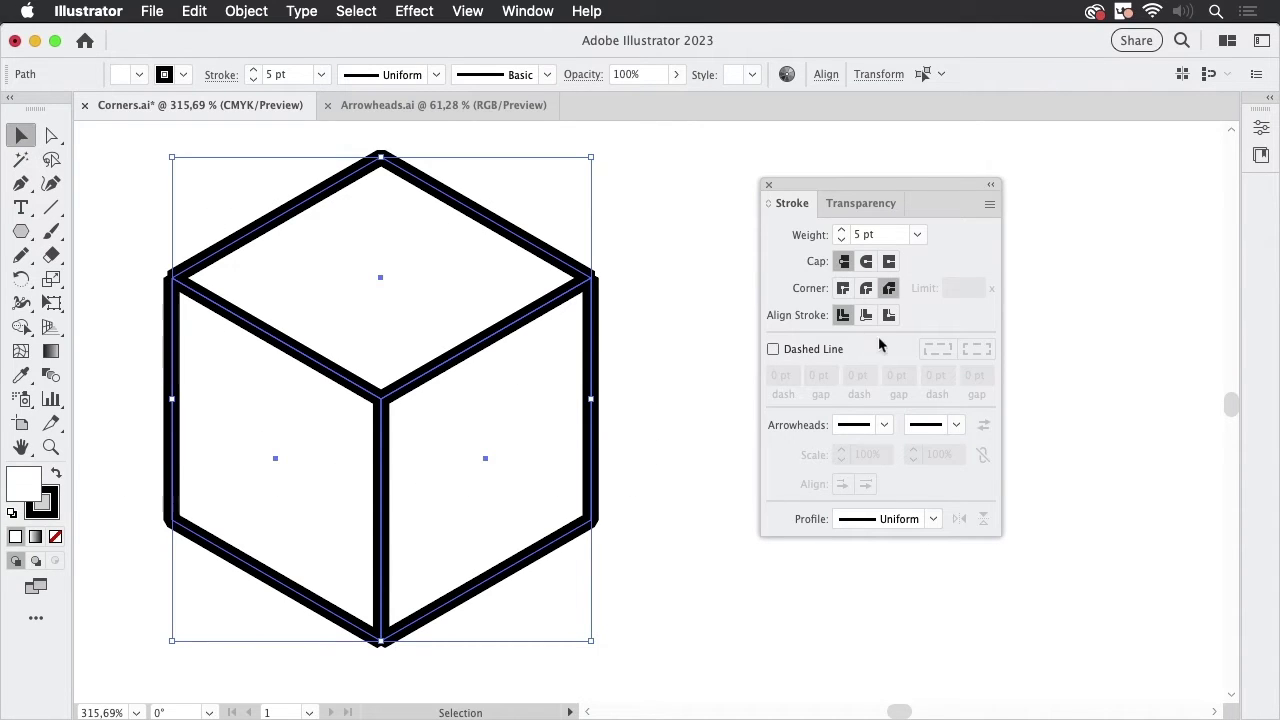
click(866, 290)
click(682, 304)
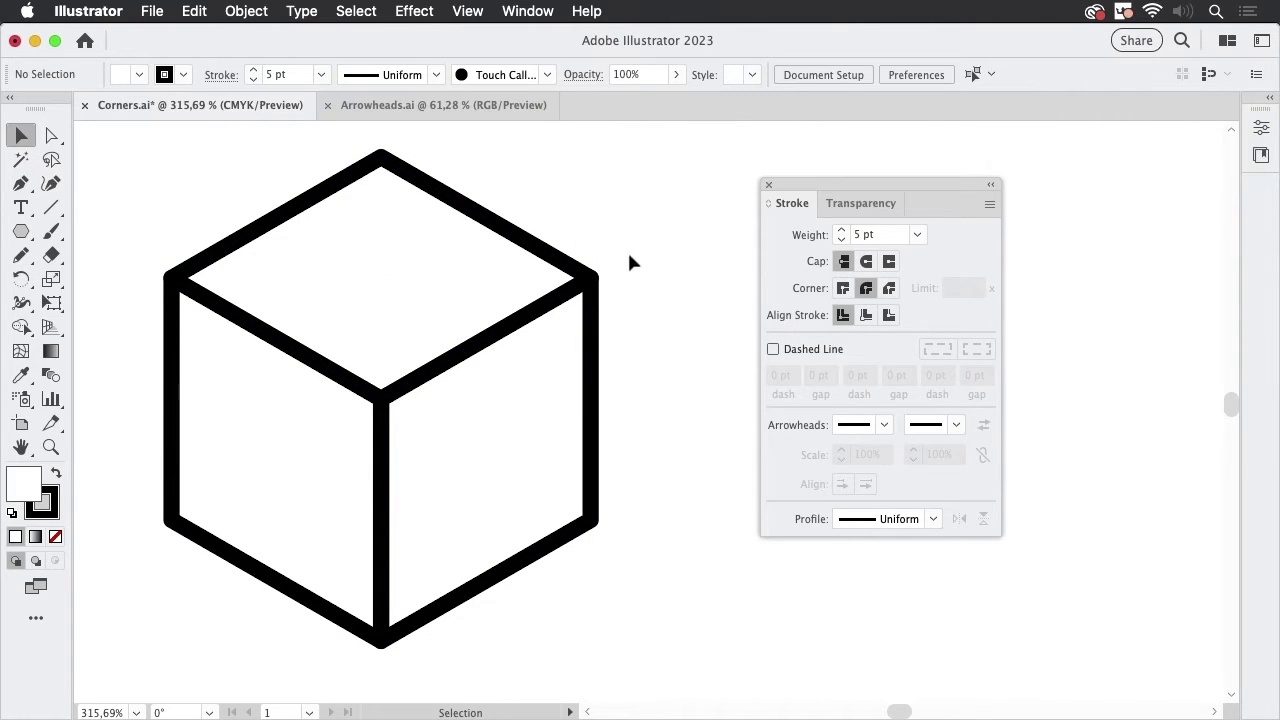
- Zoom in on the cube's right corner to inspect the rounding, then move the Stroke panel right
key(super+space)
drag(608, 274, 697, 260)
key(space)
key(super+space)
key(space)
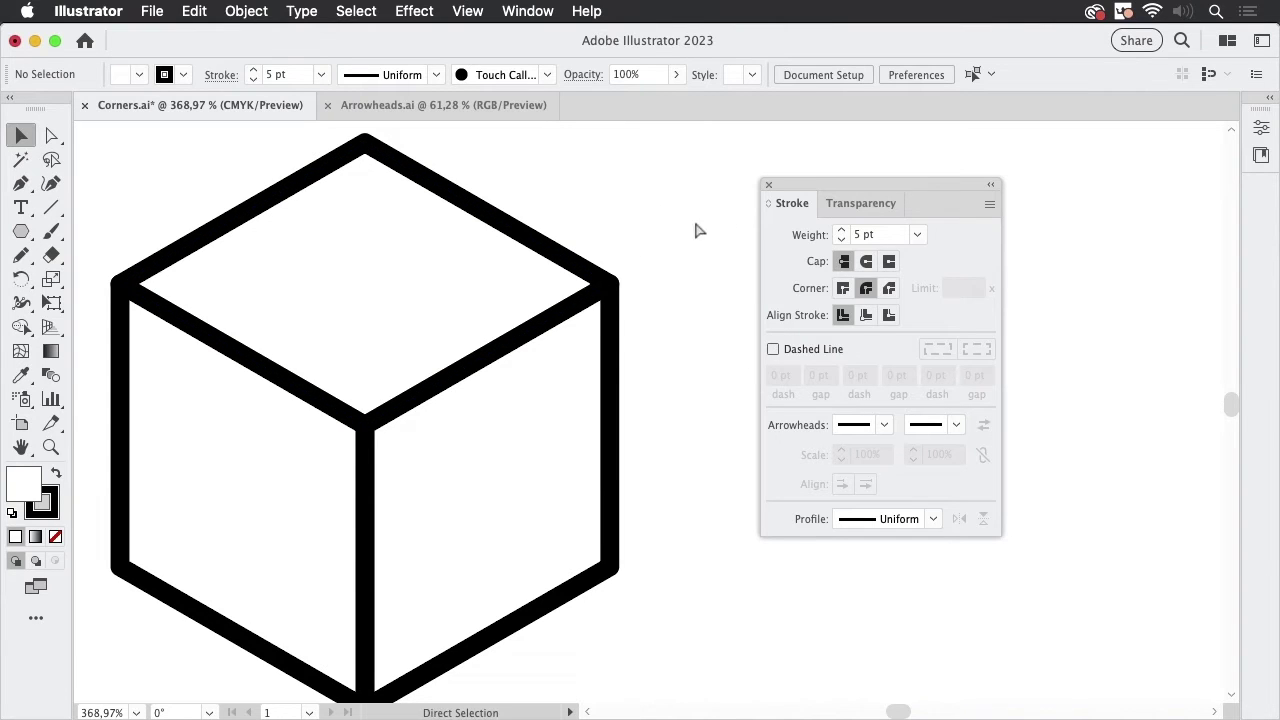
scroll(672, 230, down, 3)
scroll(670, 233, right, 5)
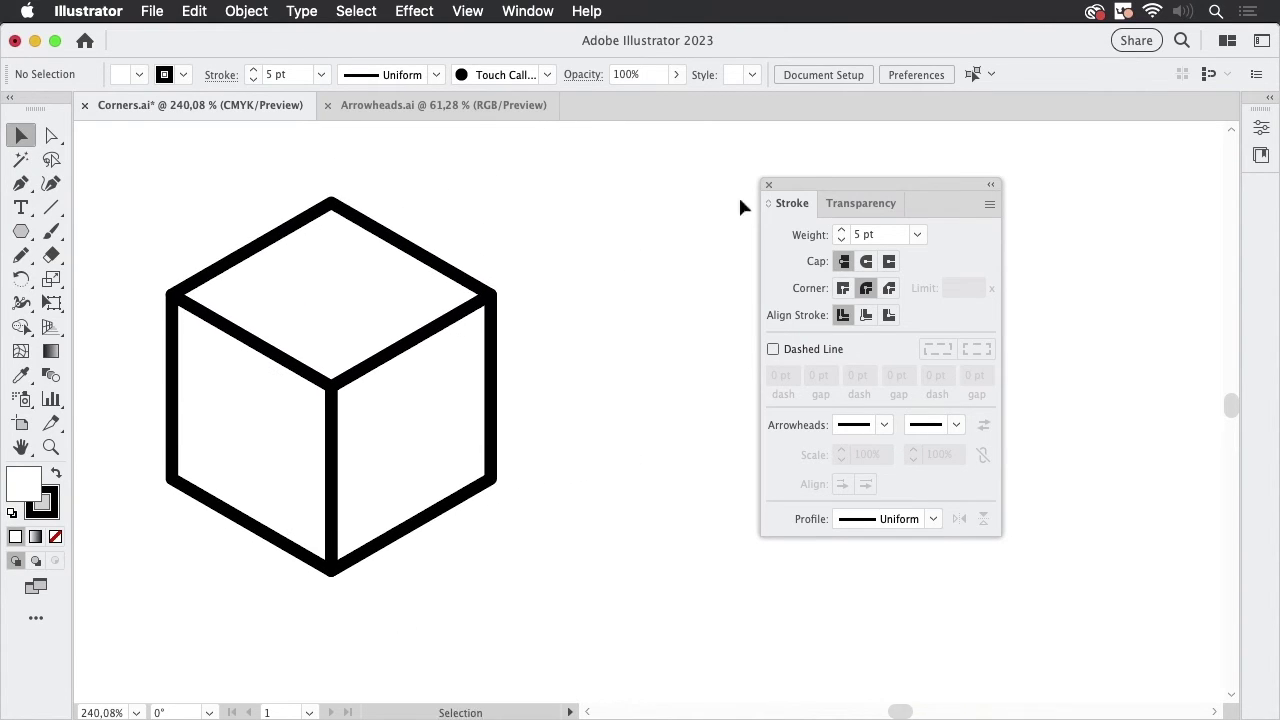
drag(830, 188, 916, 195)
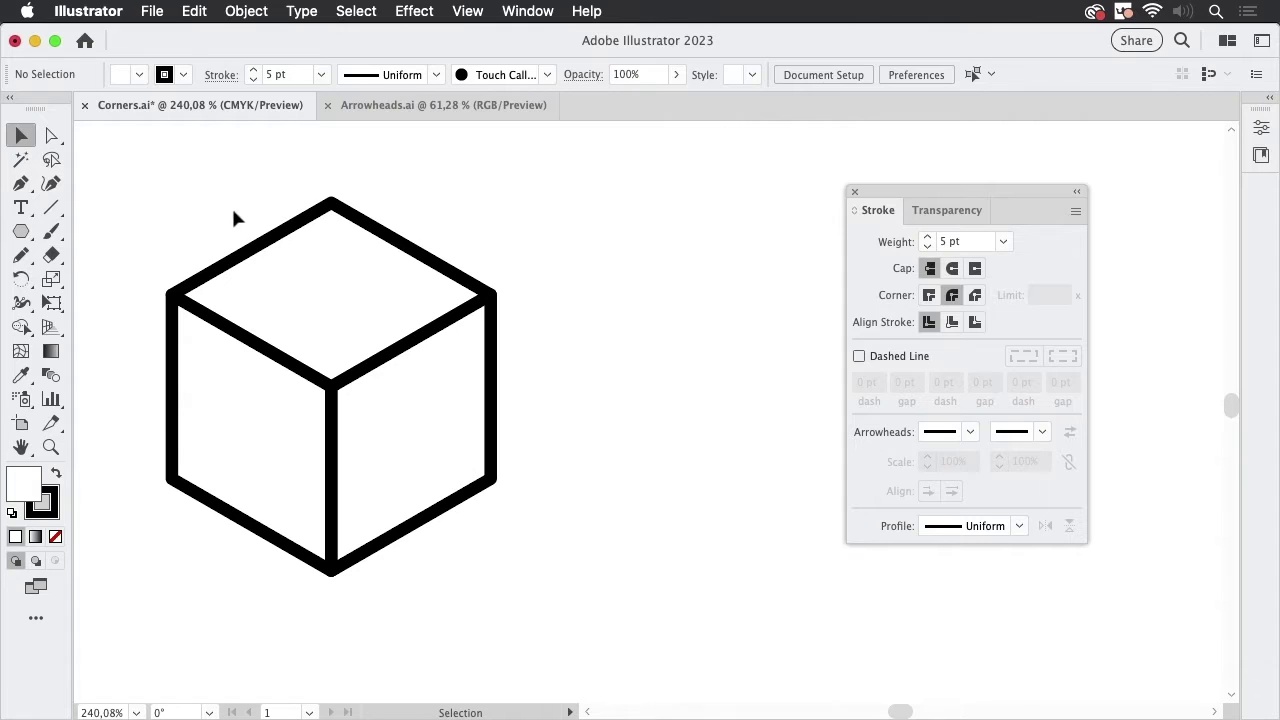
- Trace the cube's six outer corners with the Pen tool as a closed hexagon path
click(21, 232)
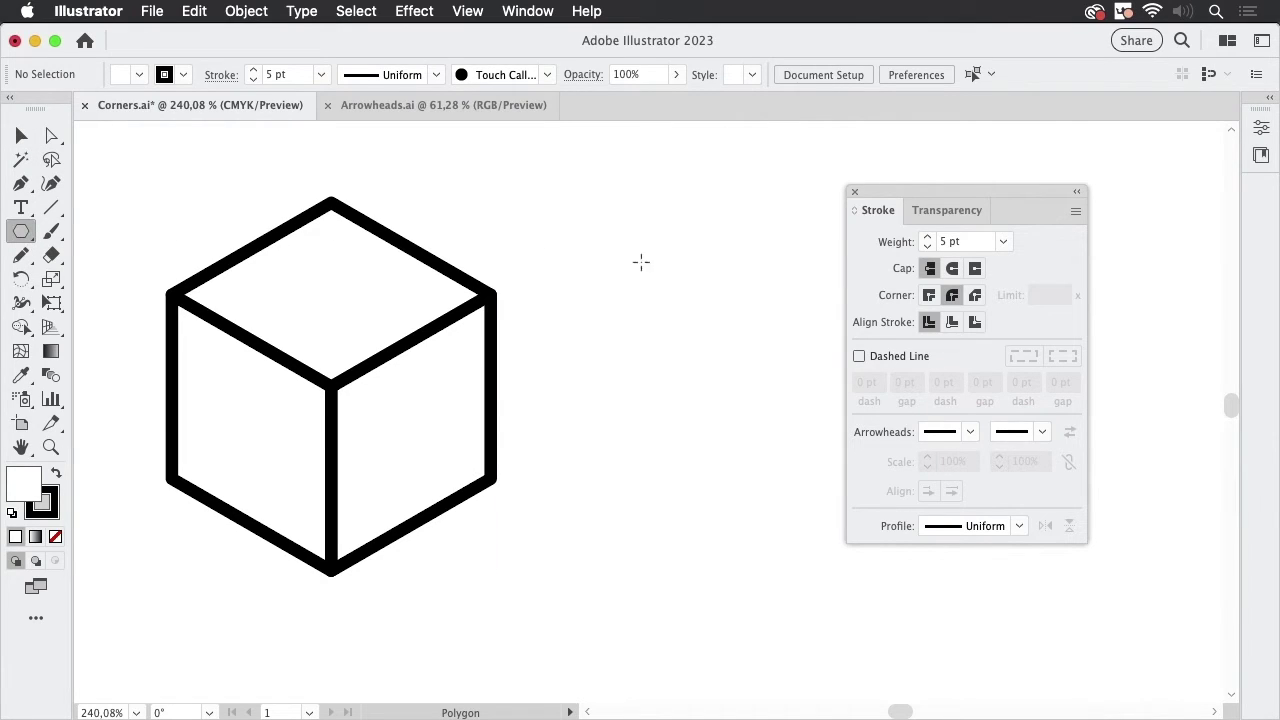
click(21, 184)
click(332, 204)
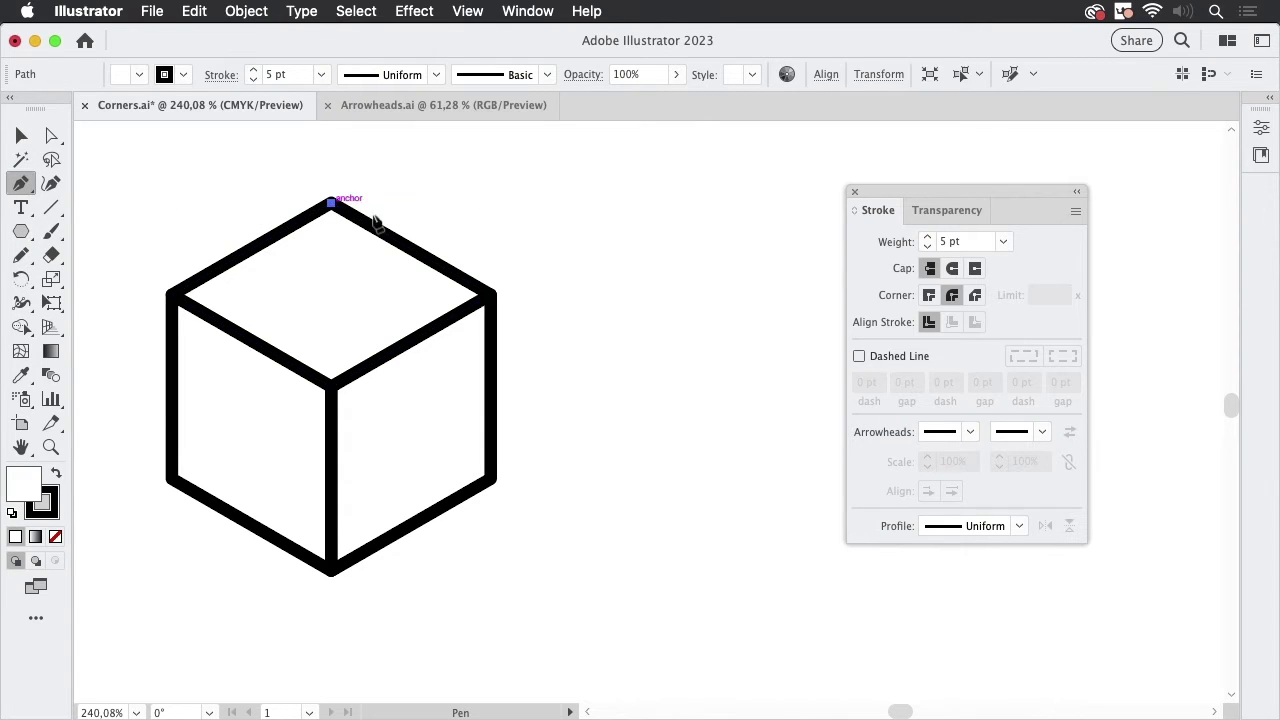
click(490, 294)
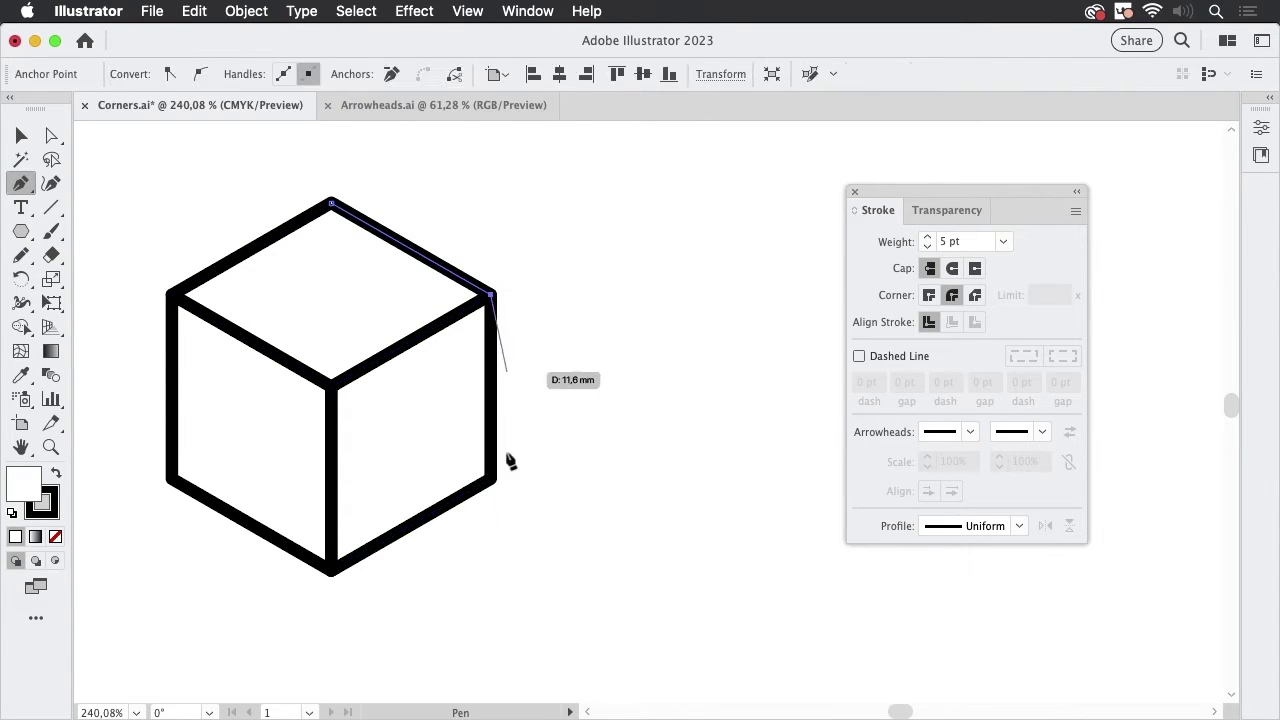
click(490, 478)
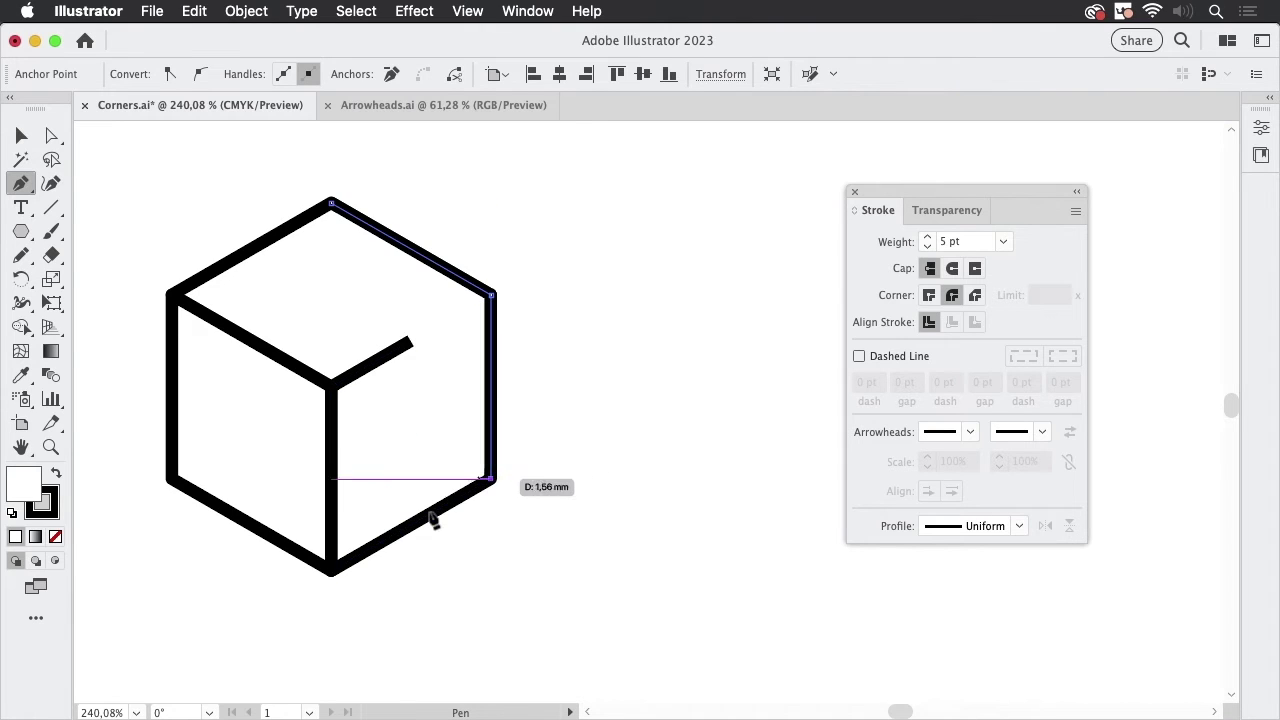
click(332, 570)
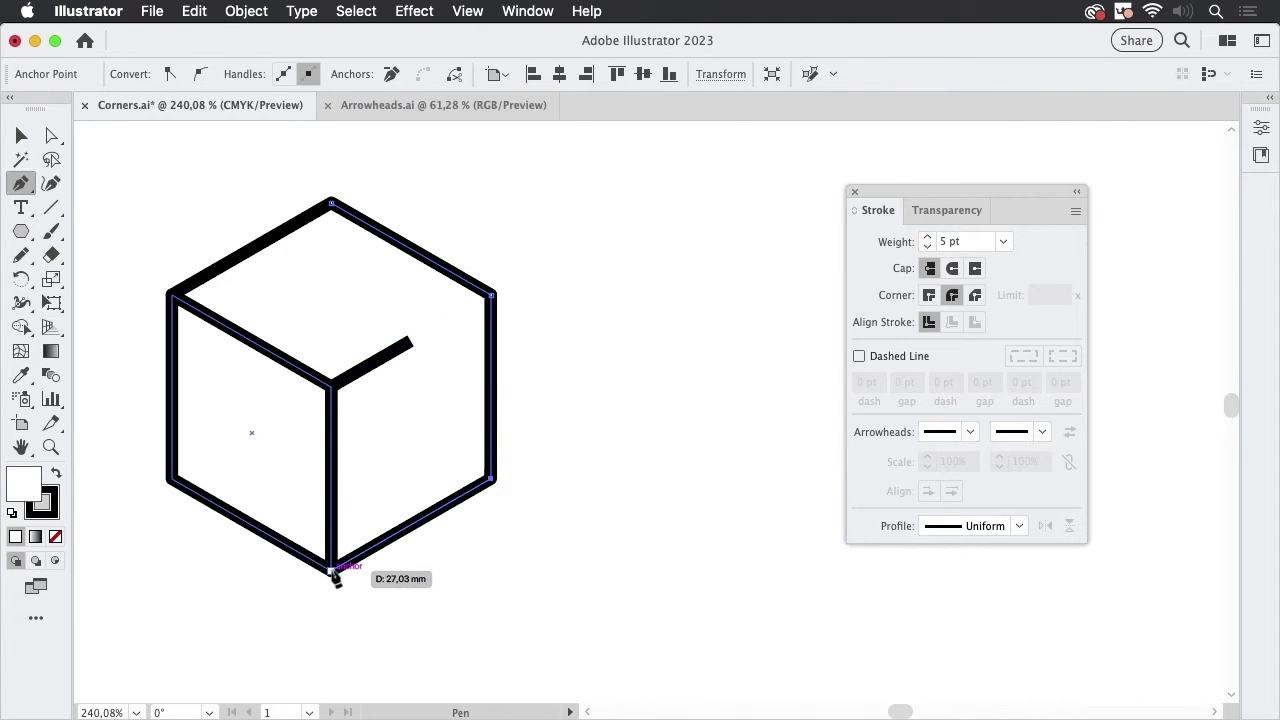
click(170, 480)
click(170, 293)
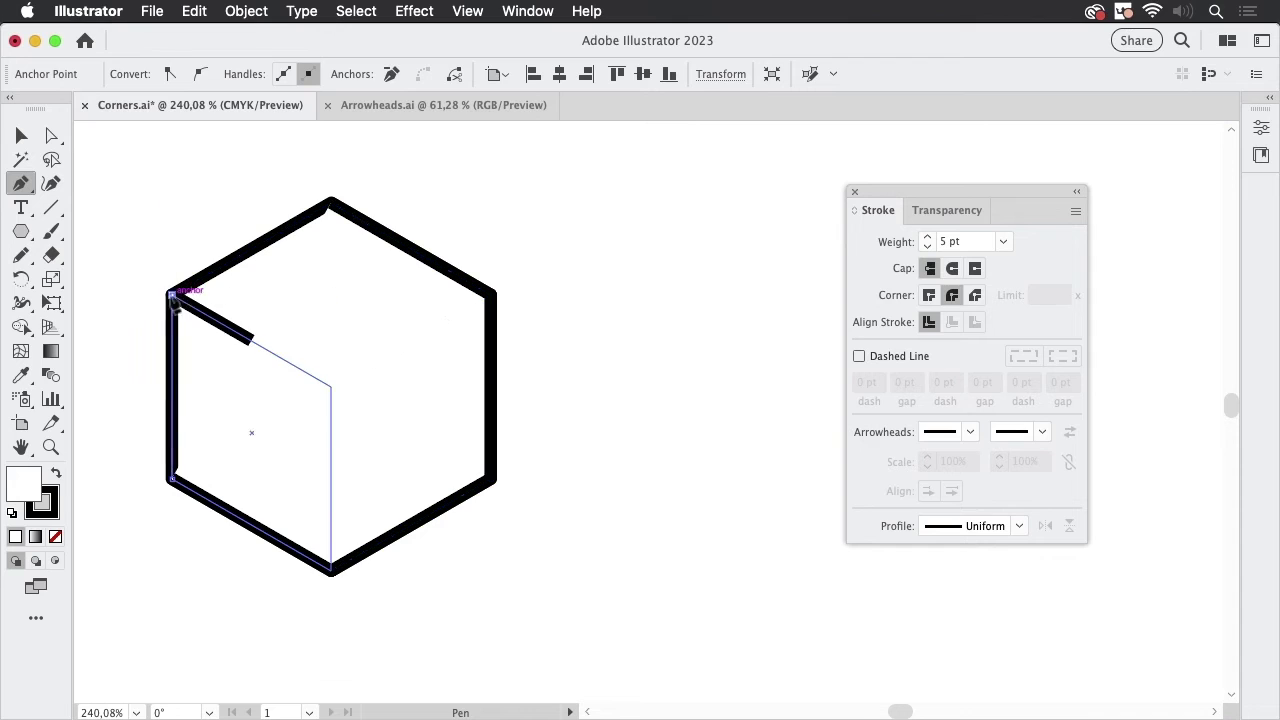
click(331, 201)
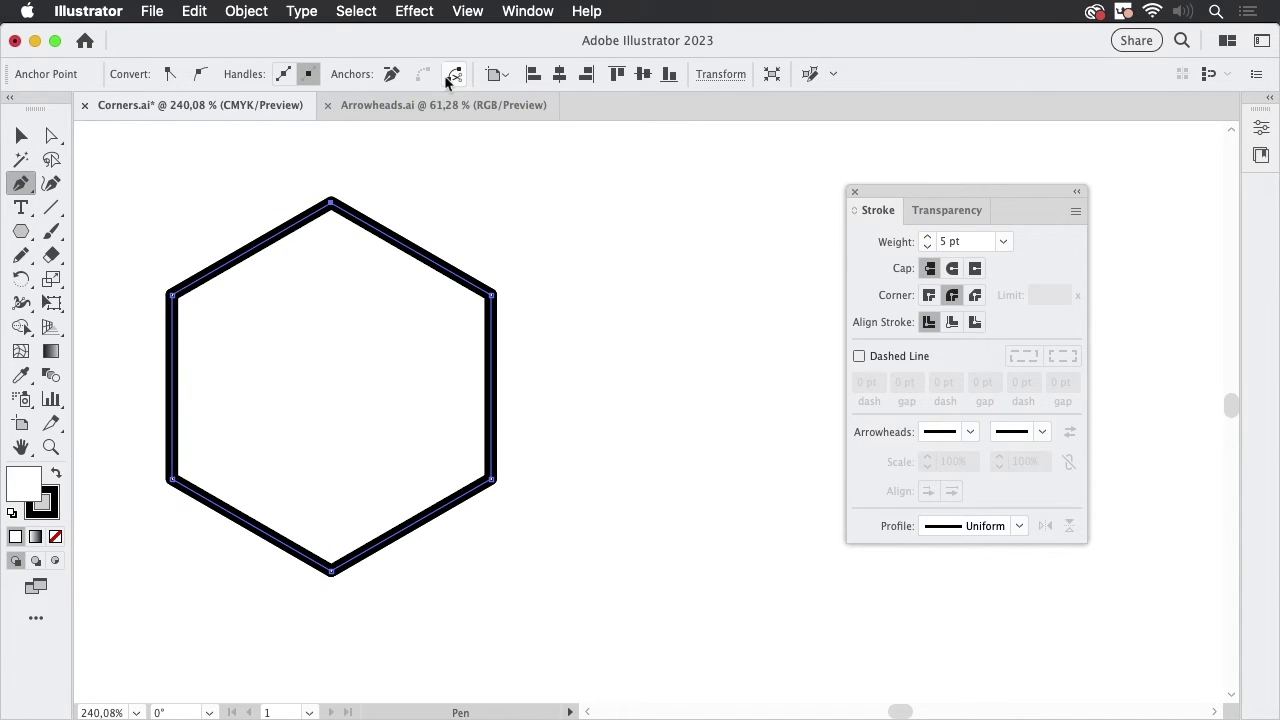
- Set the hexagon's fill to None, give it a Miter Join, and deselect it
click(56, 537)
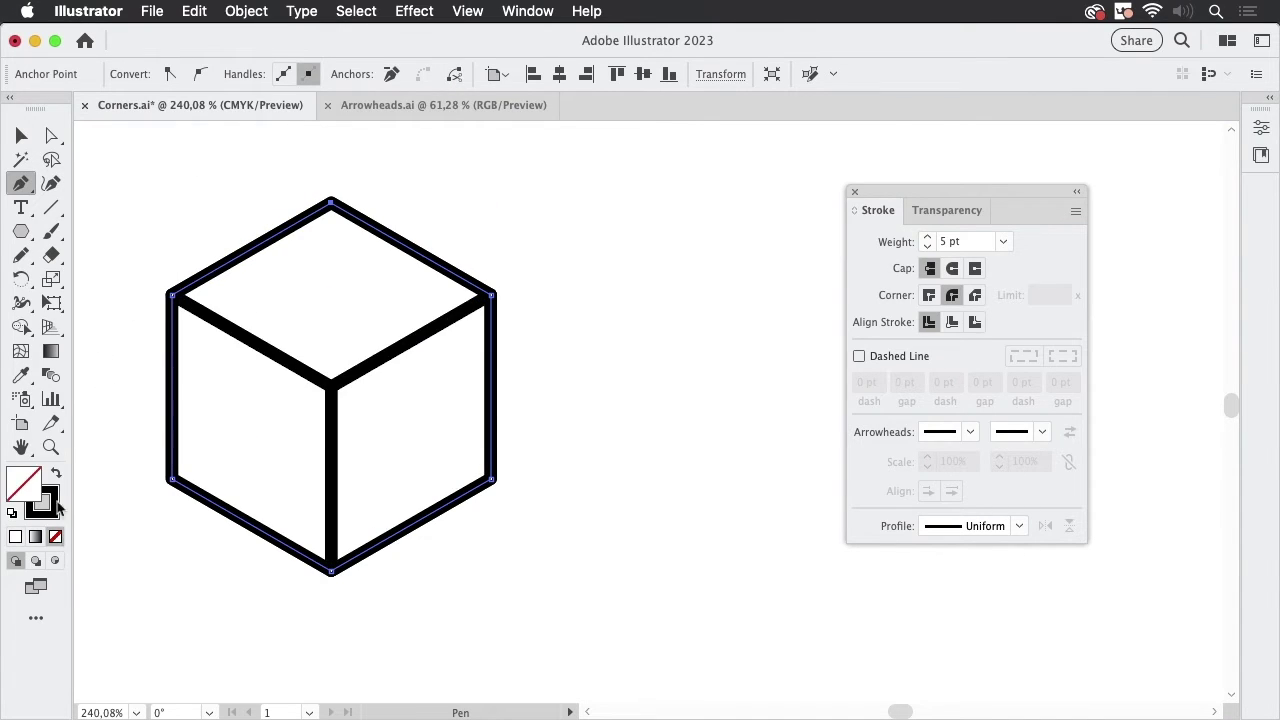
click(56, 508)
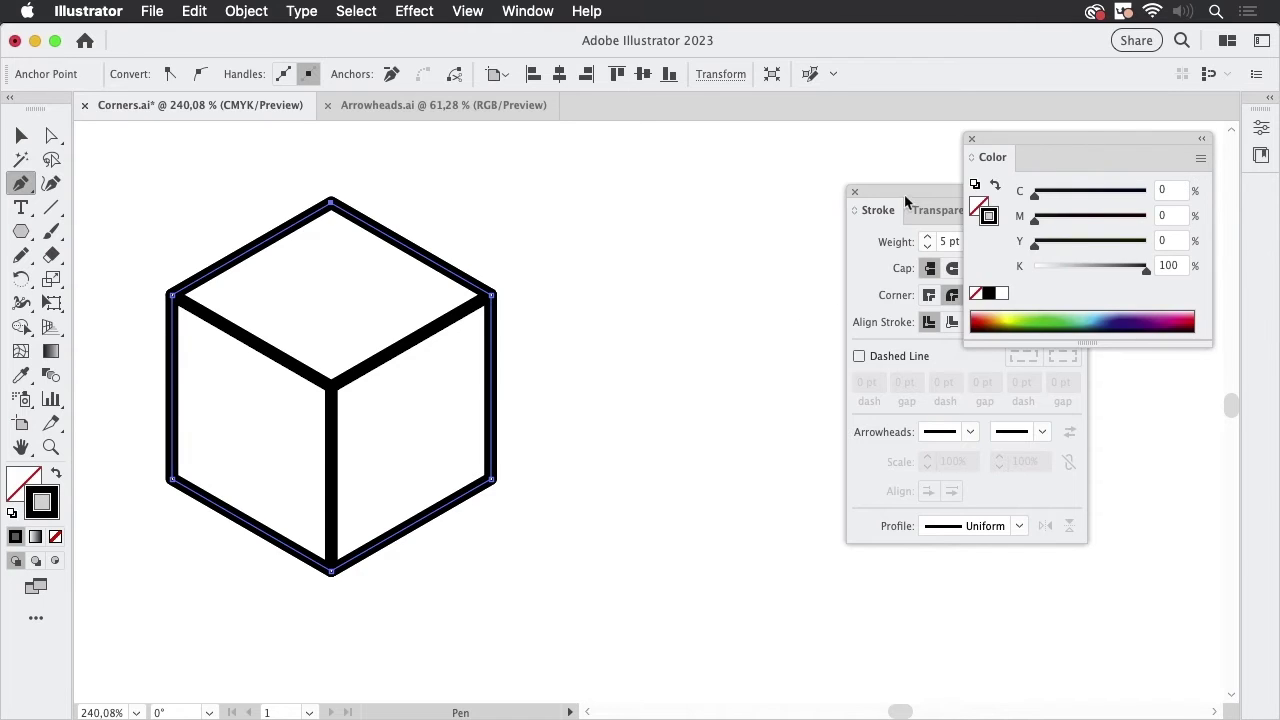
drag(905, 198, 673, 220)
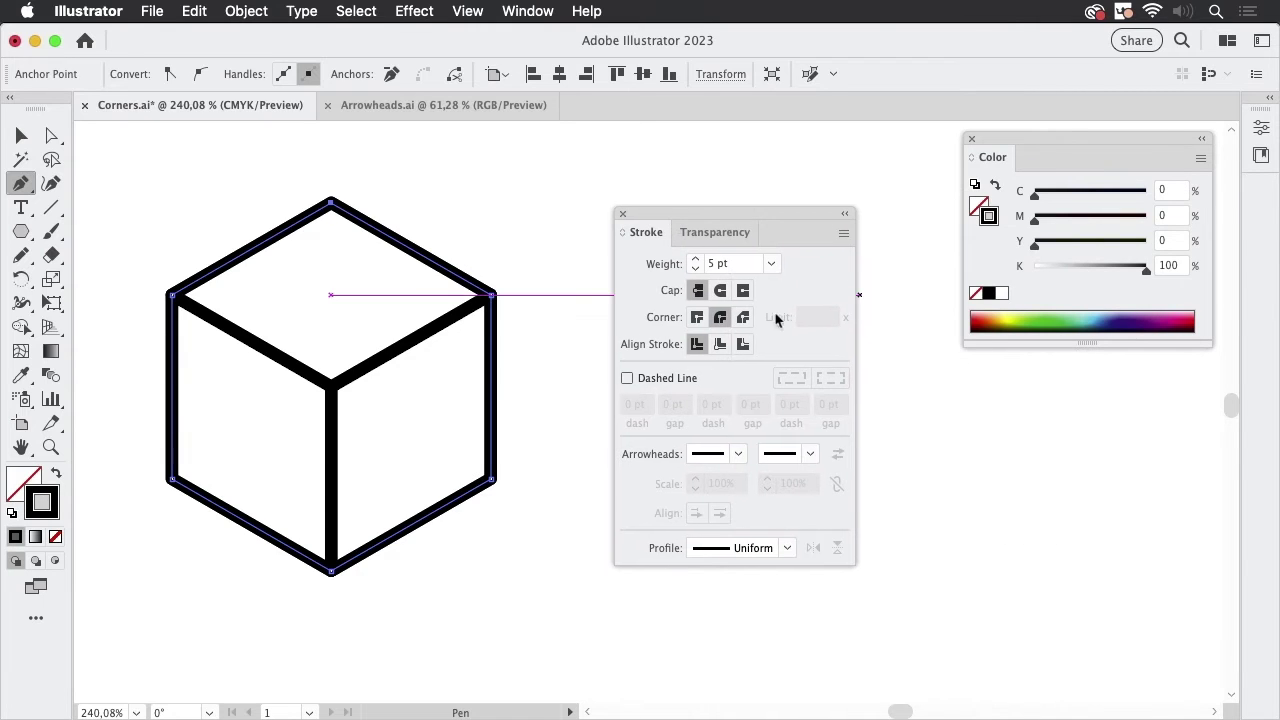
click(698, 318)
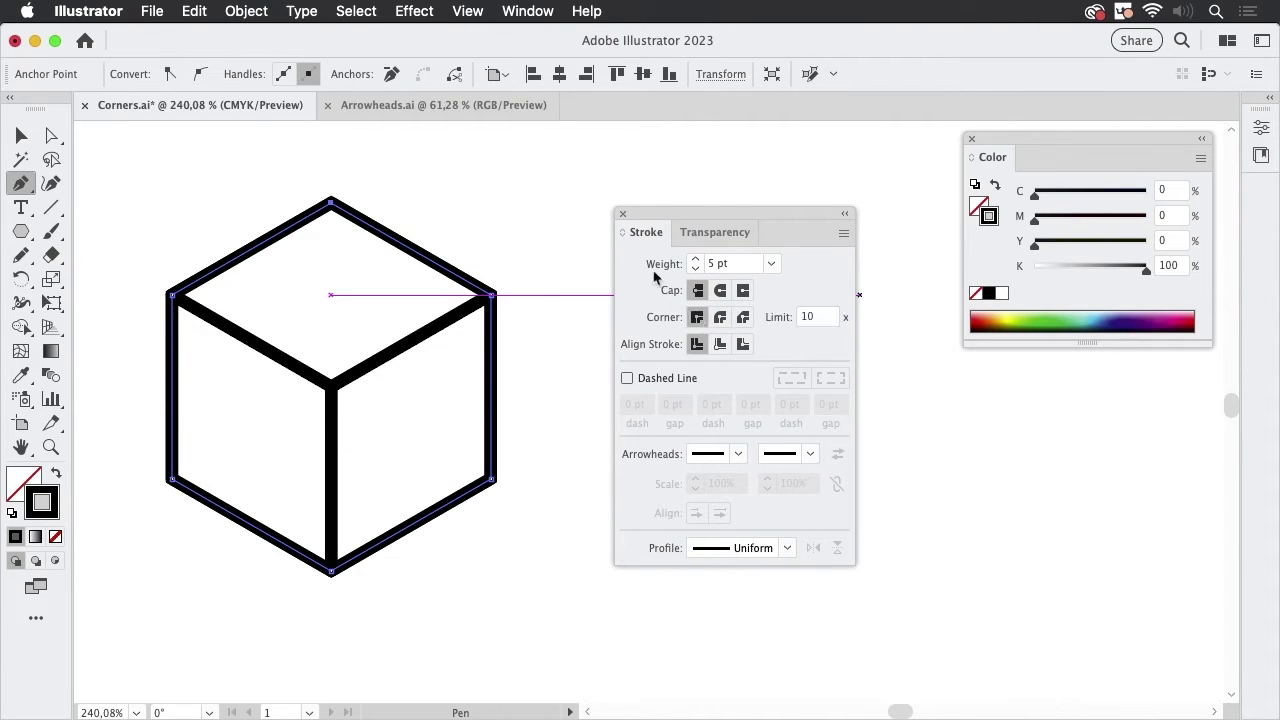
click(22, 136)
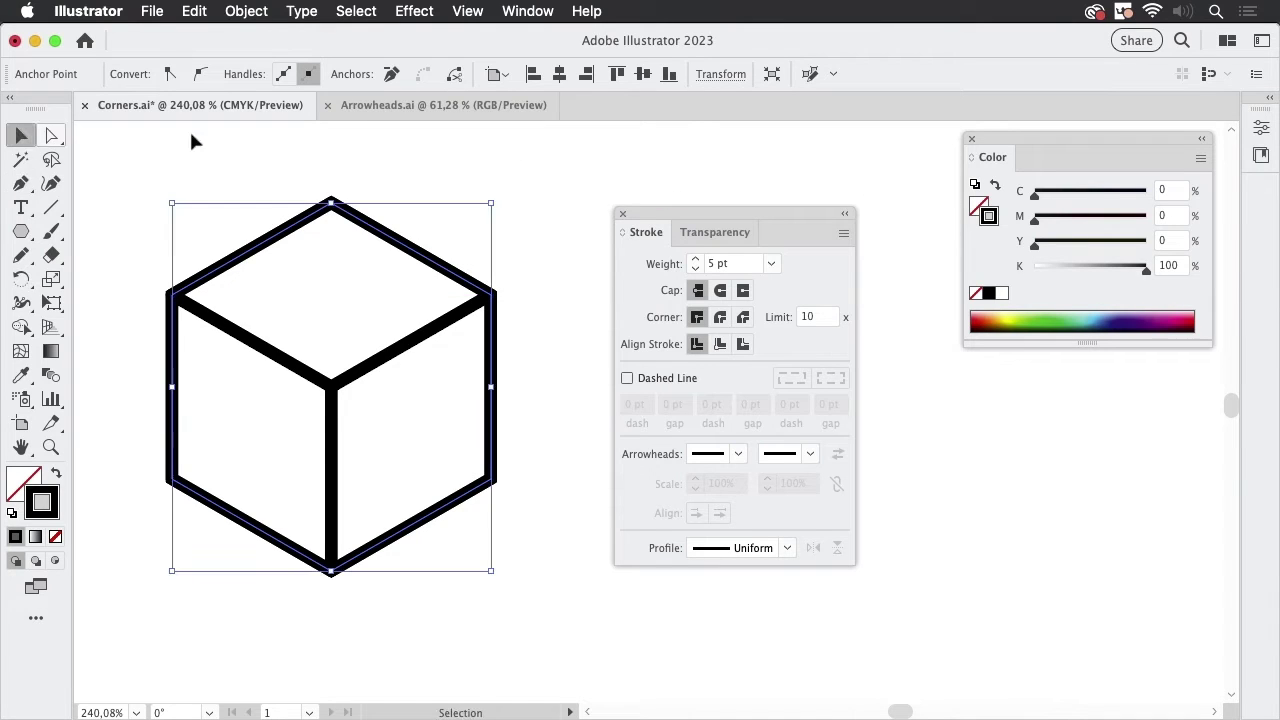
click(597, 193)
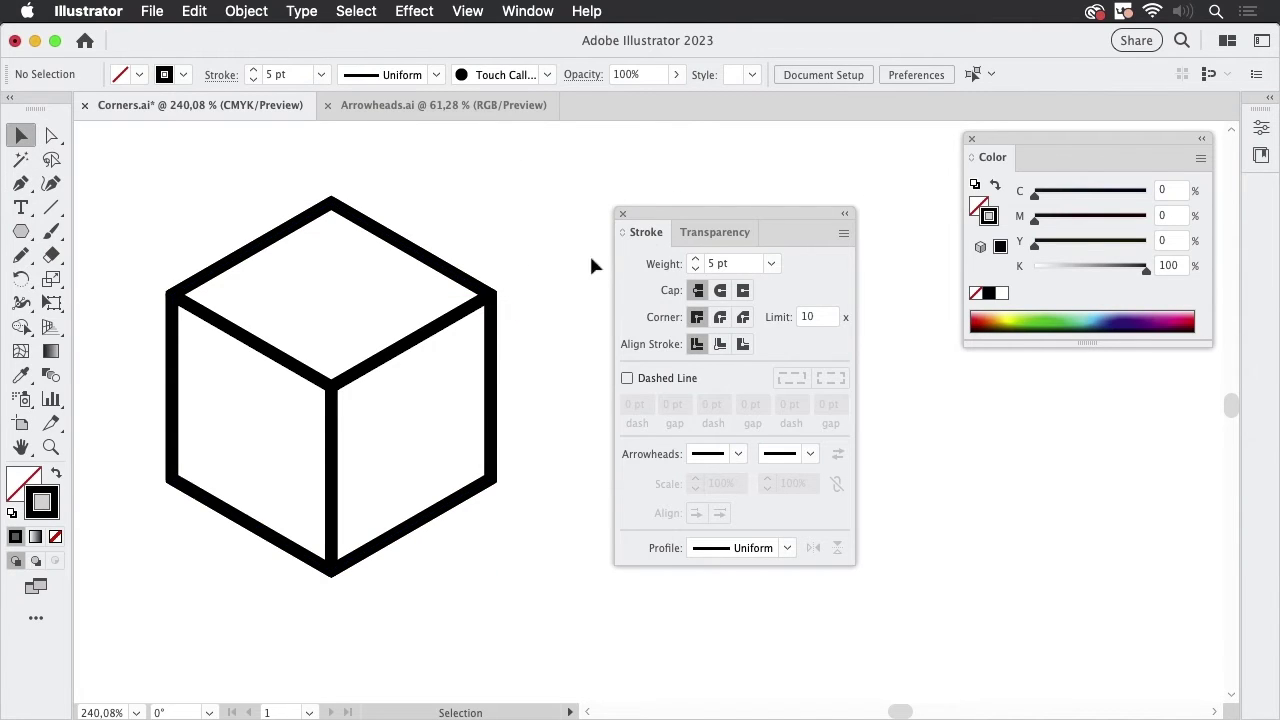
drag(680, 218, 946, 424)
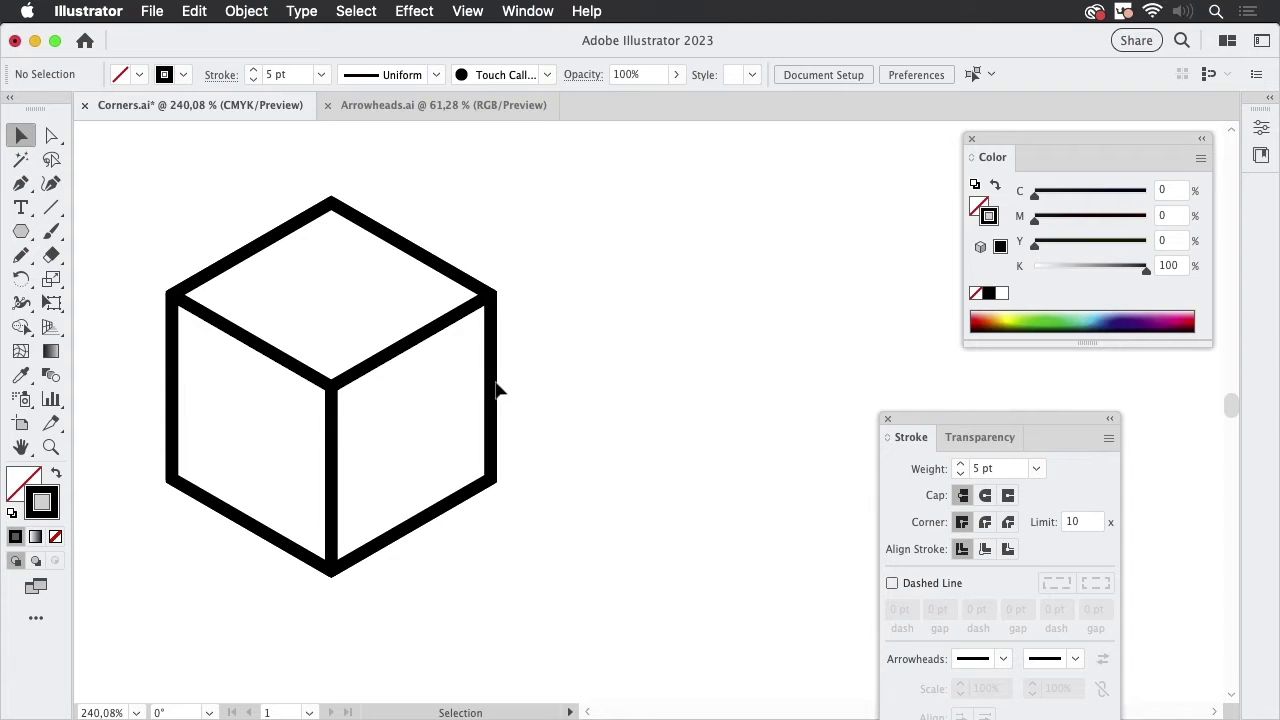
- Option-drag a copy of the hexagon outline to the right of the cube
drag(494, 380, 723, 373)
drag(500, 311, 796, 268)
click(848, 224)
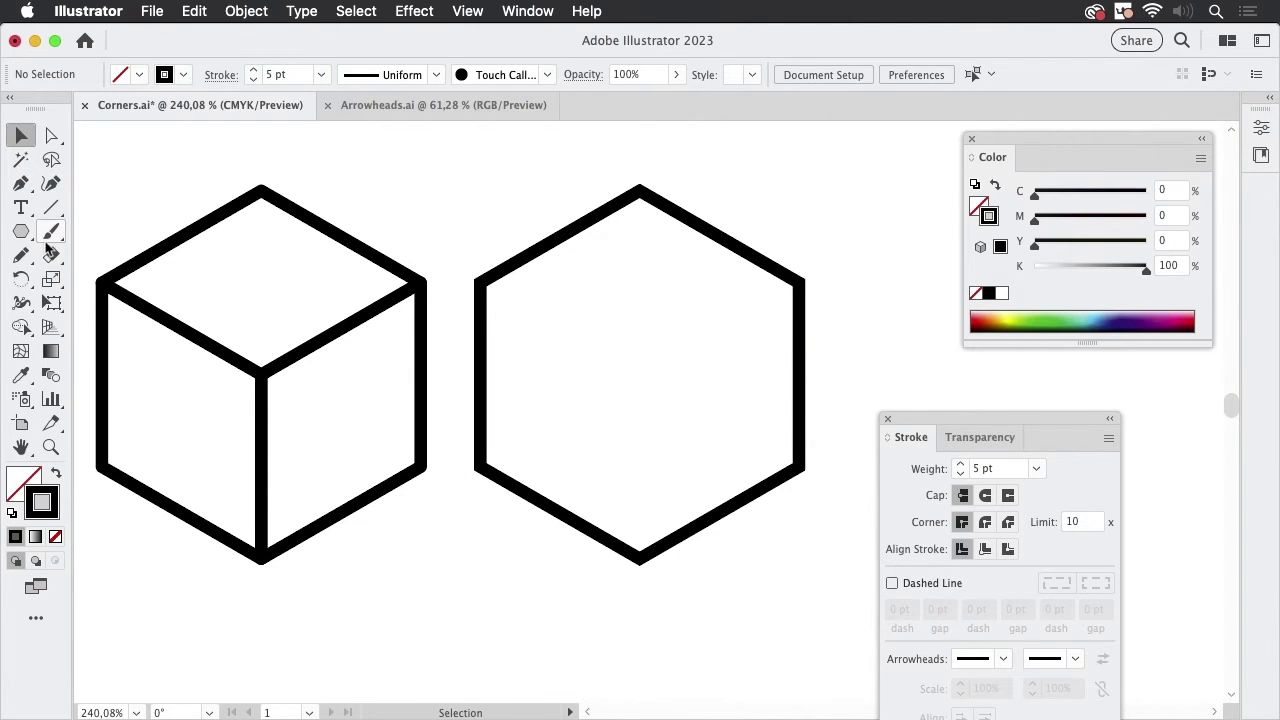
- Draw three lines from the upper-left, upper-right and bottom vertices to the hexagon's centre
click(52, 210)
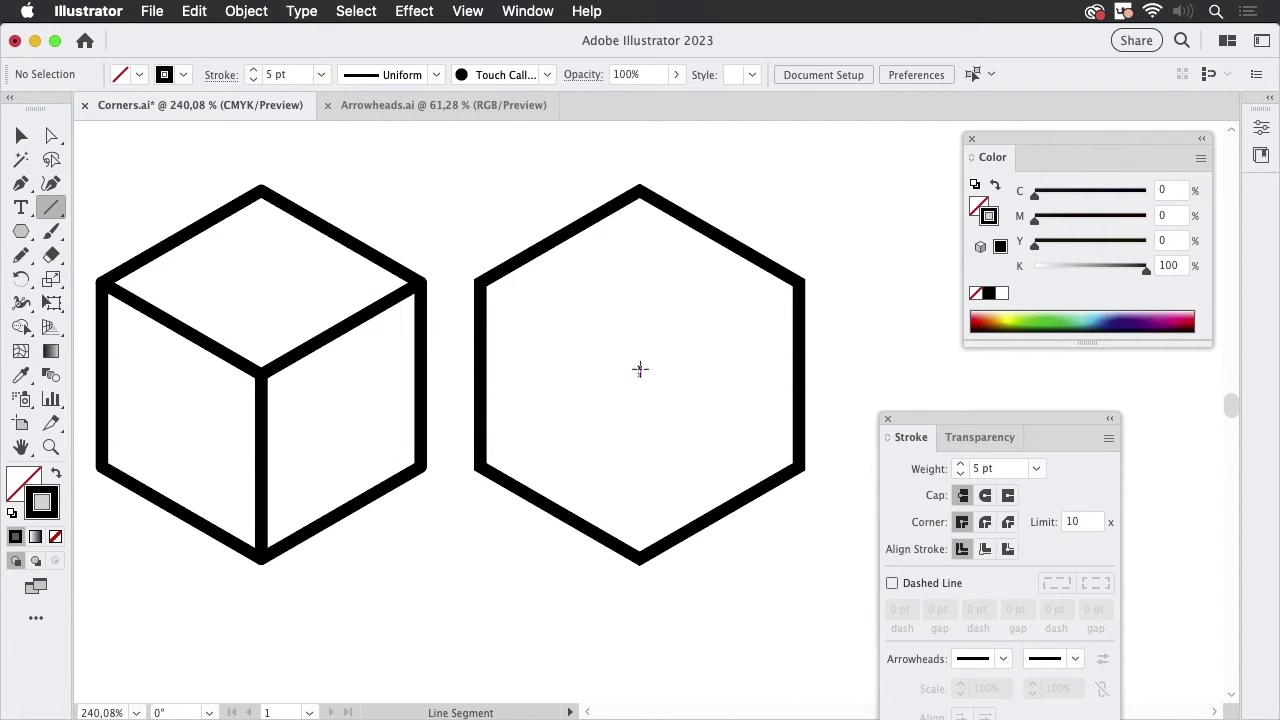
drag(639, 370, 480, 283)
drag(801, 282, 640, 368)
drag(640, 558, 640, 368)
key(super+shift+a)
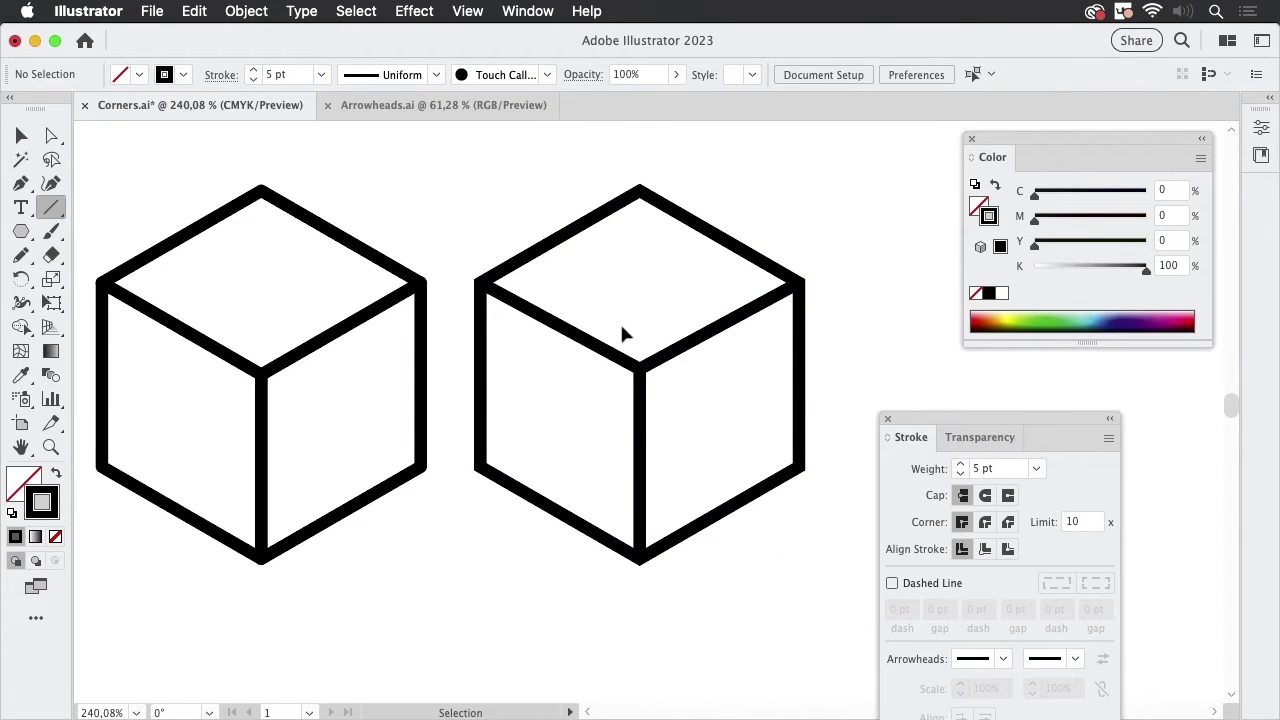
- Thin the second cube's three inner lines to a 2 pt stroke
drag(699, 406, 699, 408)
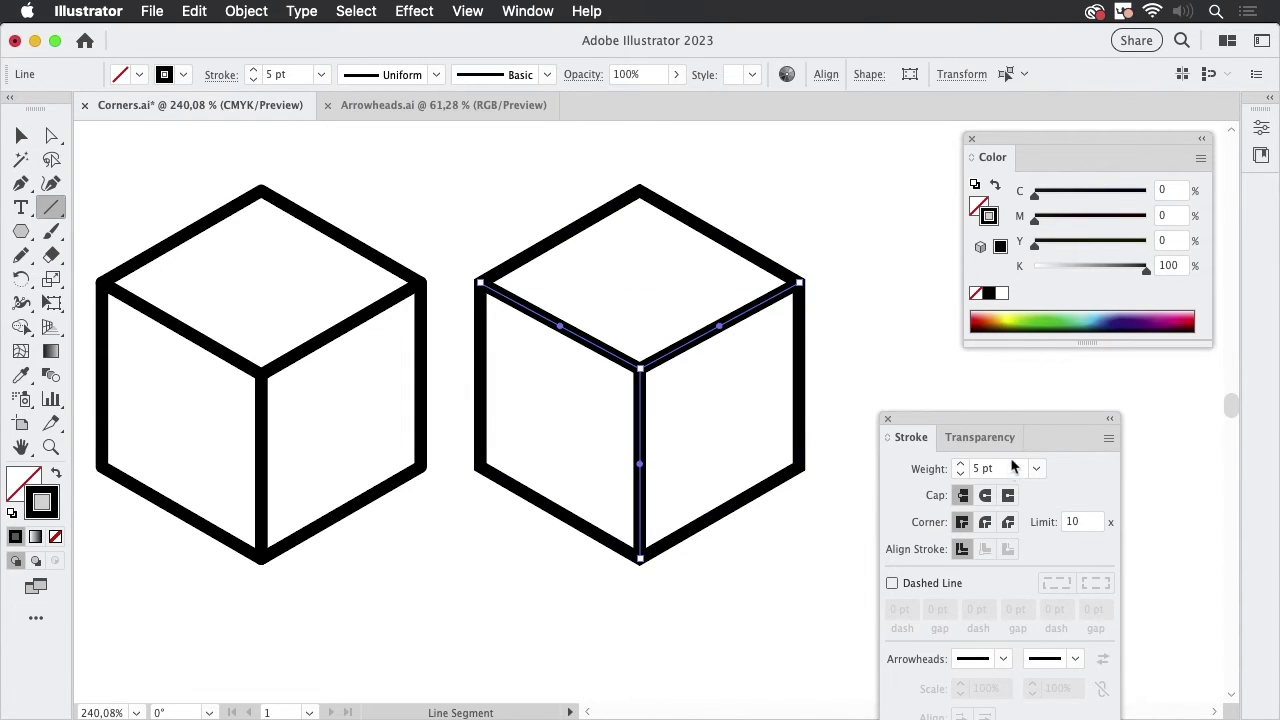
click(960, 474)
click(960, 474)
click(960, 474)
key(super+shift+a)
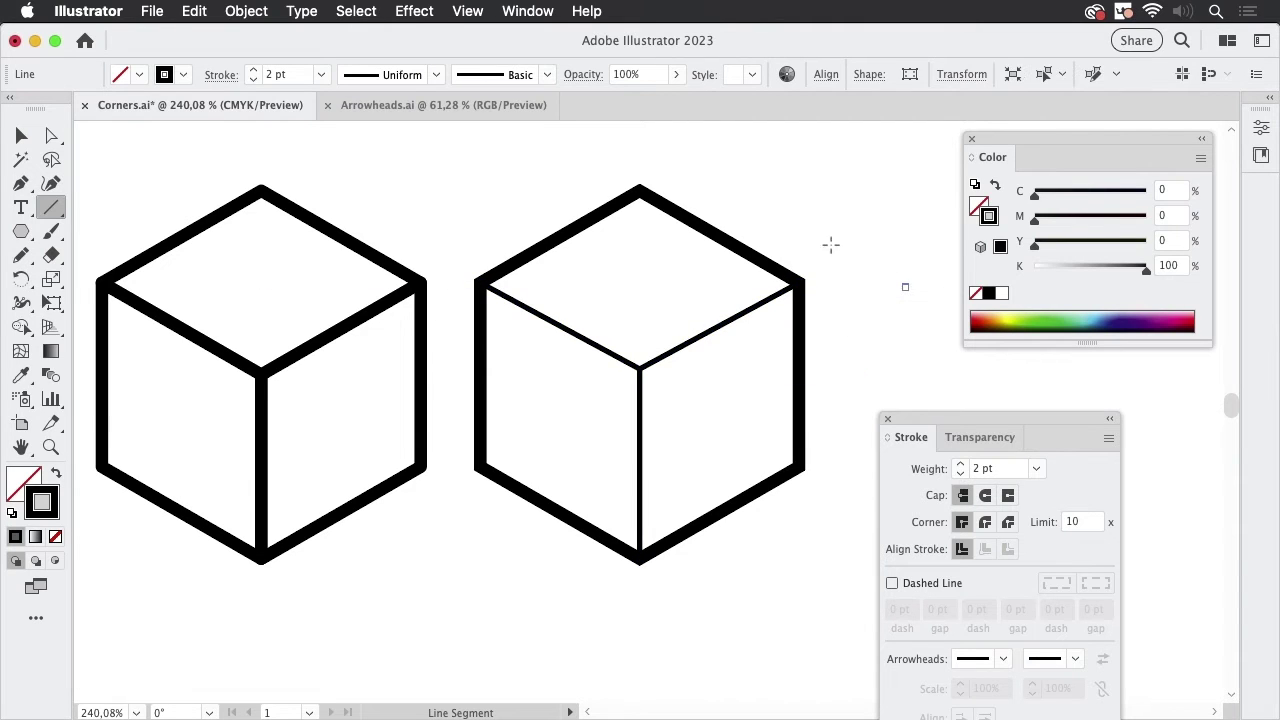
- Clear the selection and close the Color panel
click(24, 142)
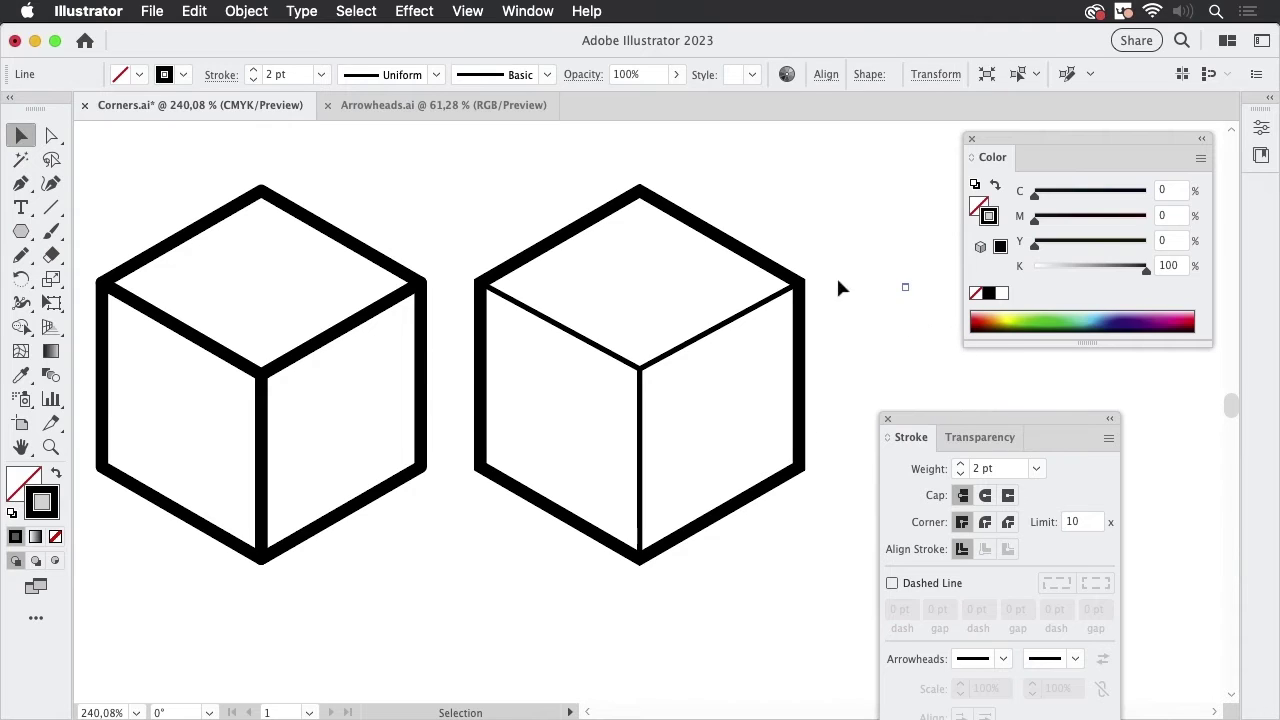
click(866, 253)
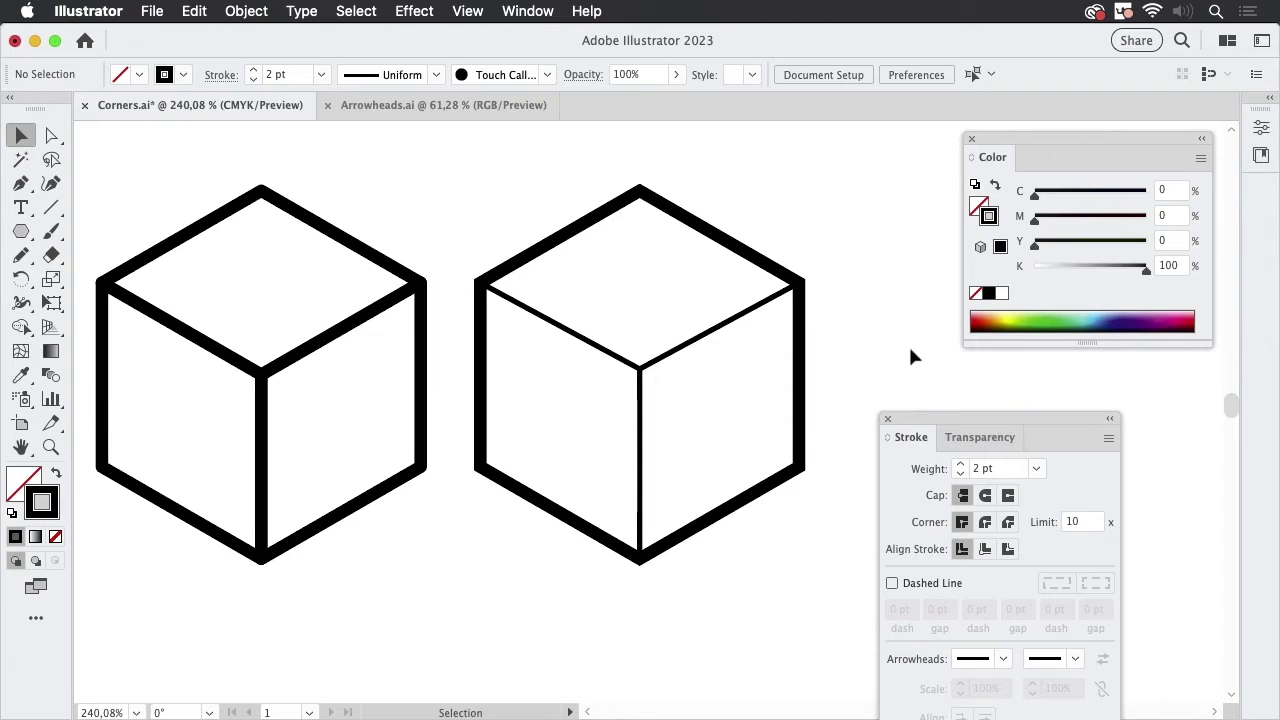
click(971, 139)
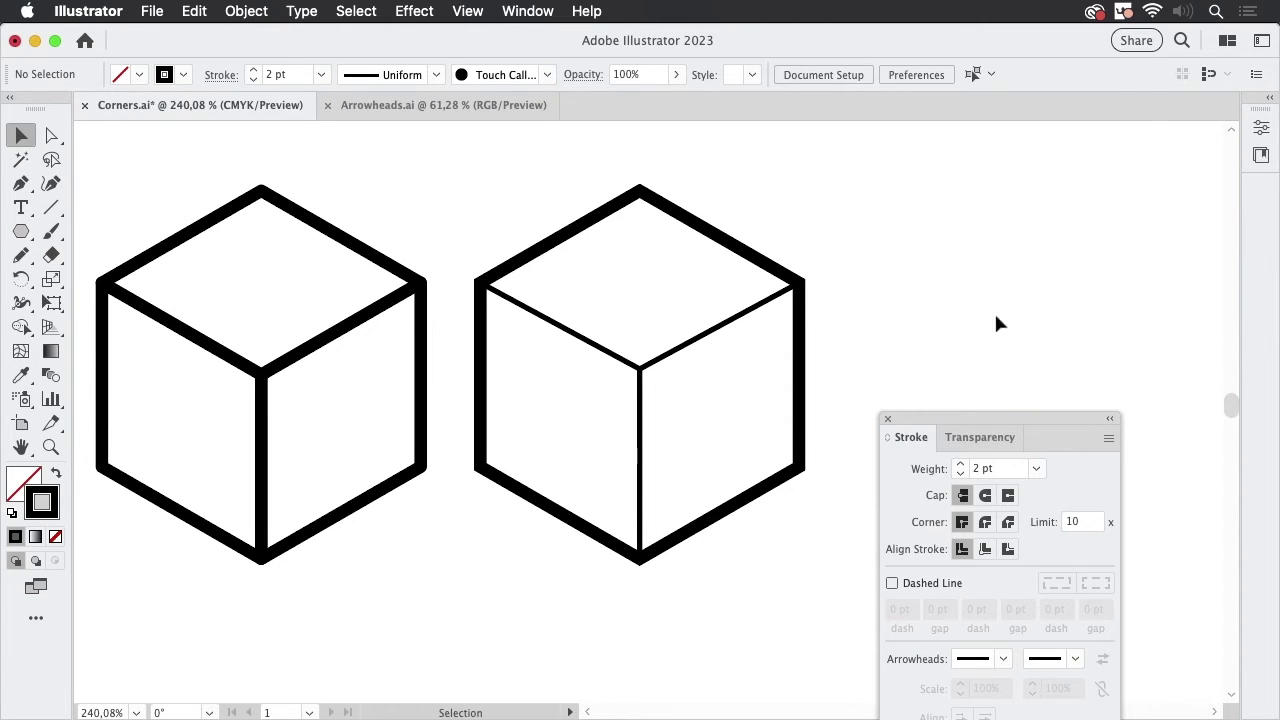
- Pan over to the lips drawing and zoom into the corner where the three lip strokes cross
key(space)
drag(1040, 300, 569, 309)
drag(828, 328, 471, 274)
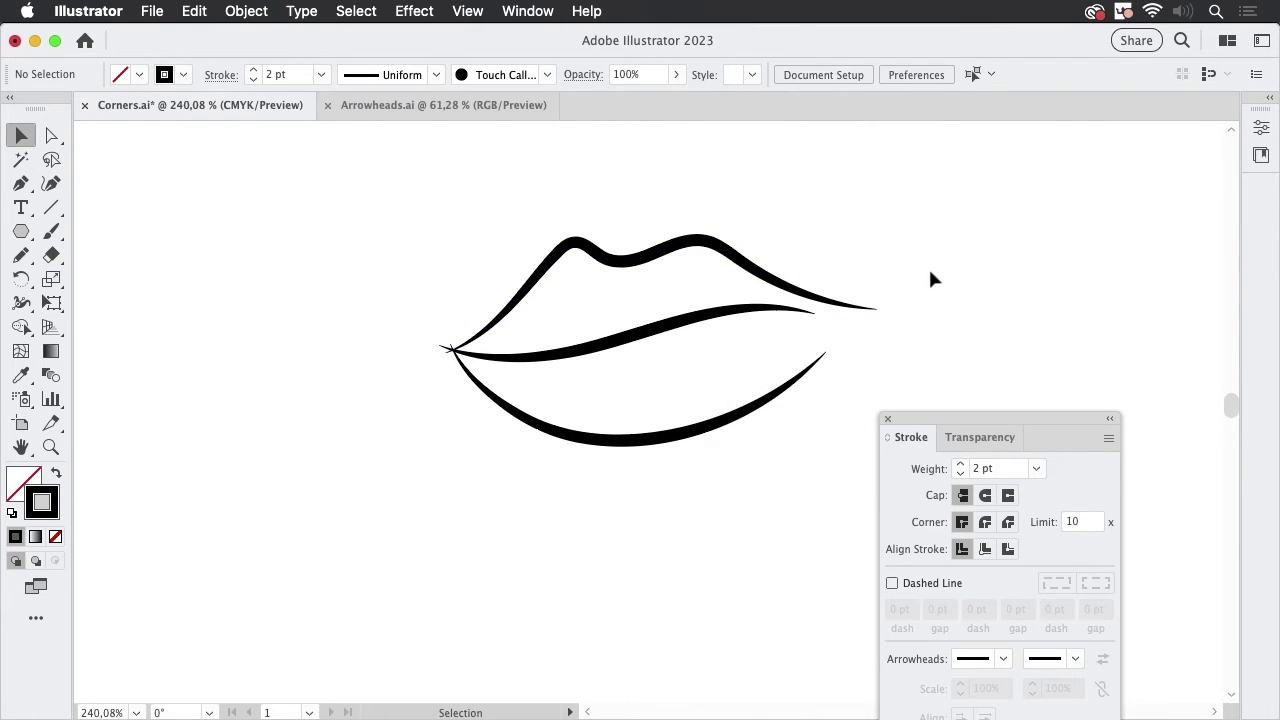
key(super+space)
drag(505, 366, 543, 402)
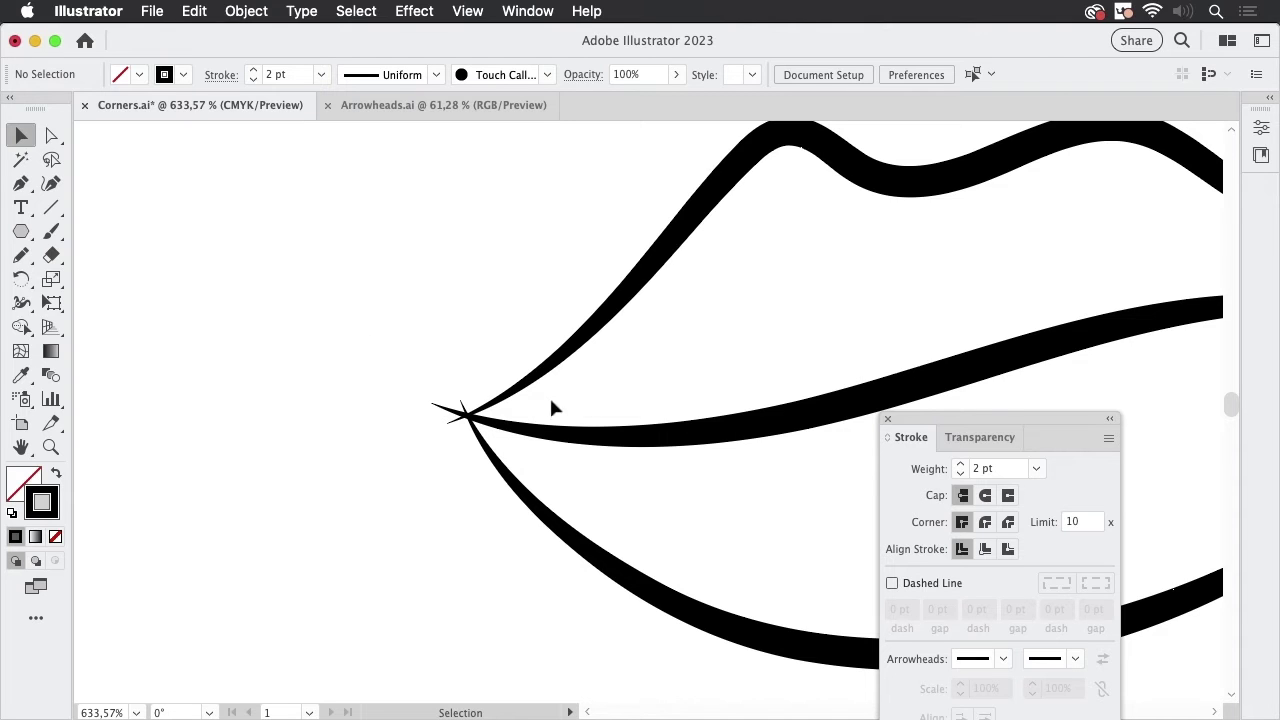
scroll(471, 391, up, 5)
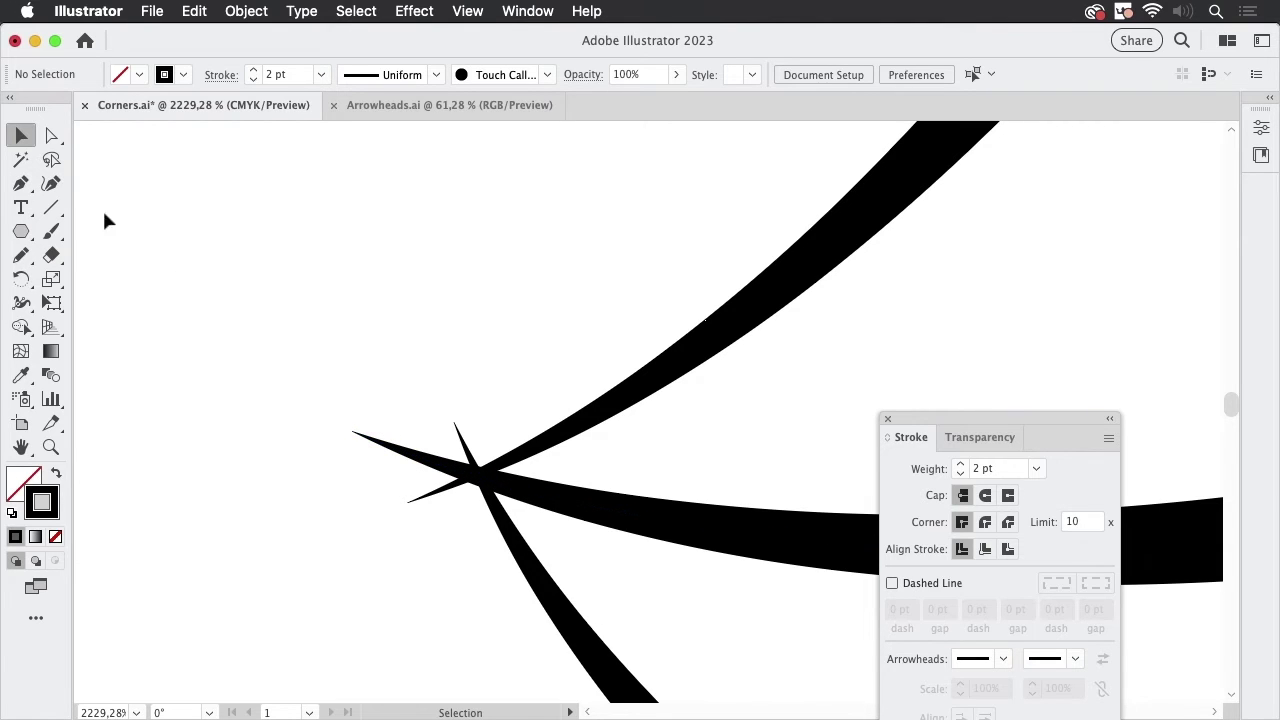
- Drag the middle lip line's end anchor into the junction and add a width point at its start
key(a)
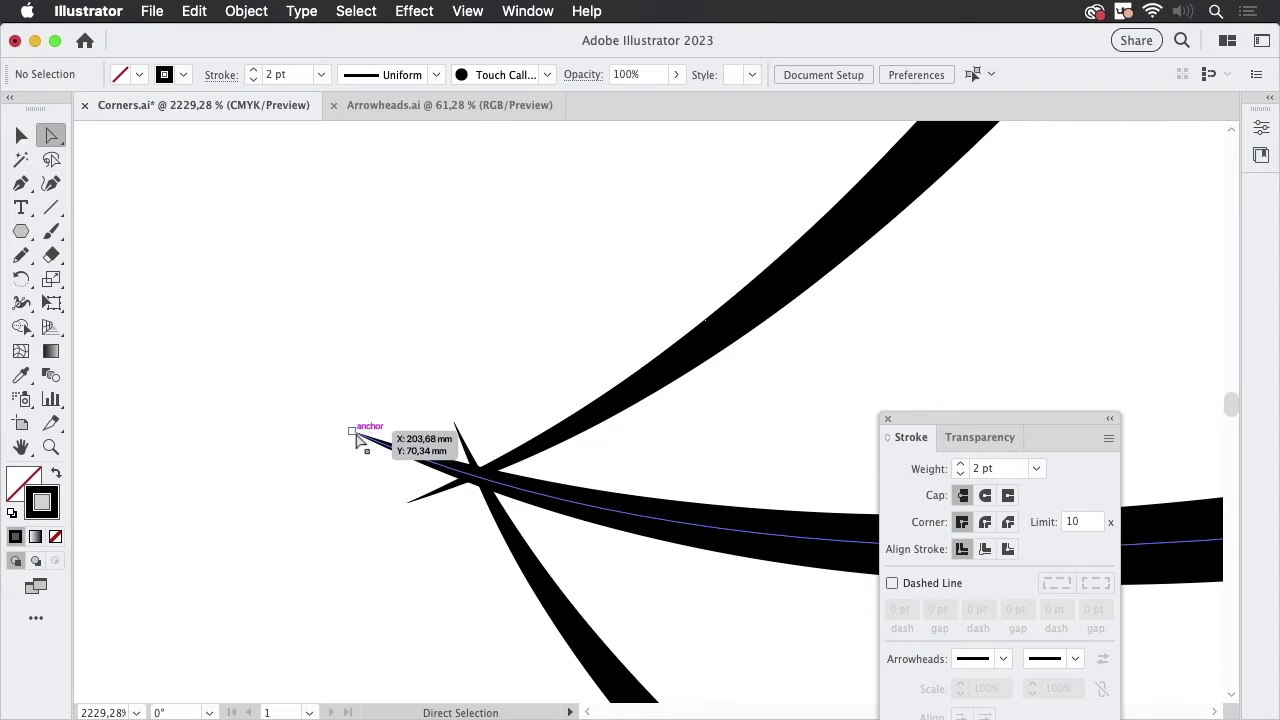
drag(358, 436, 477, 472)
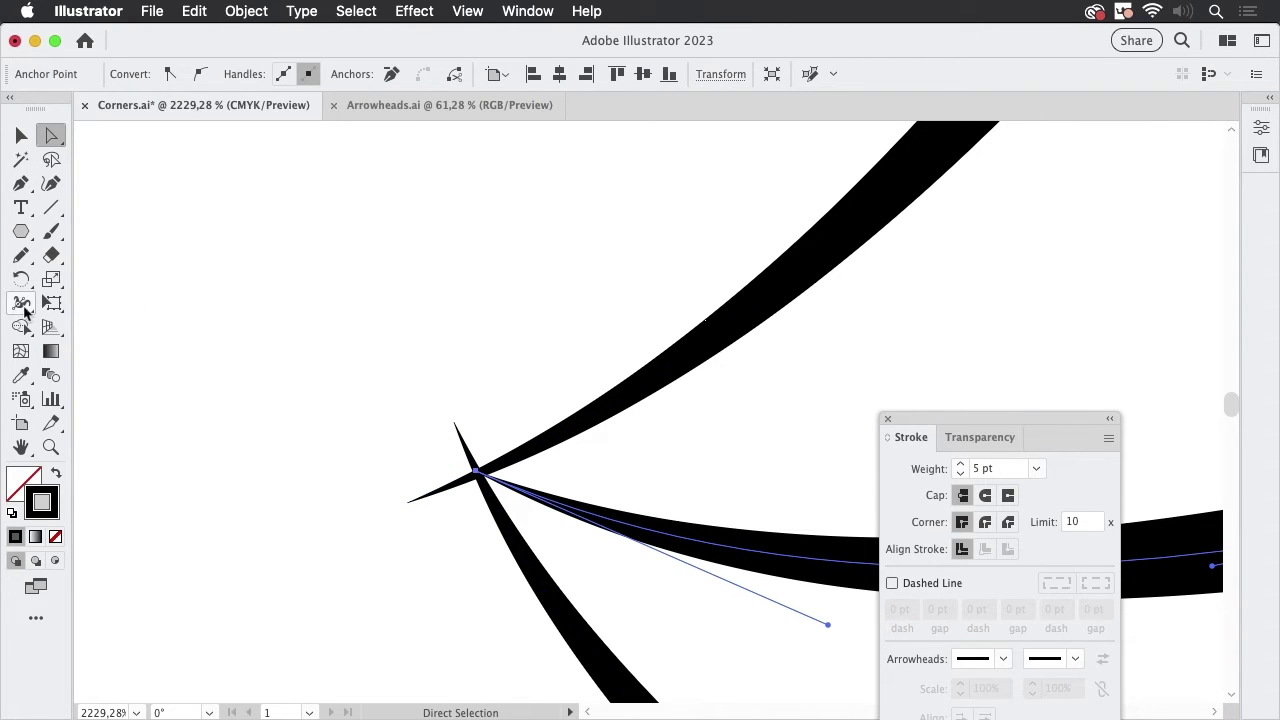
click(22, 306)
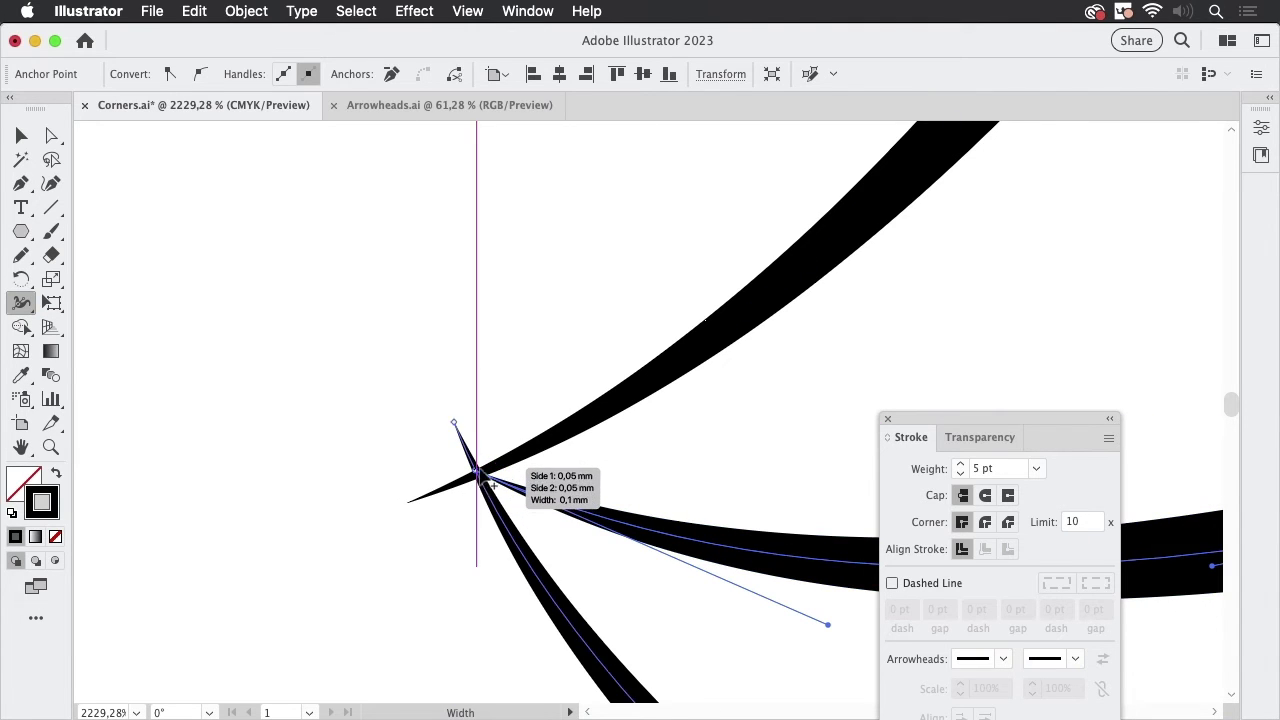
drag(479, 472, 484, 452)
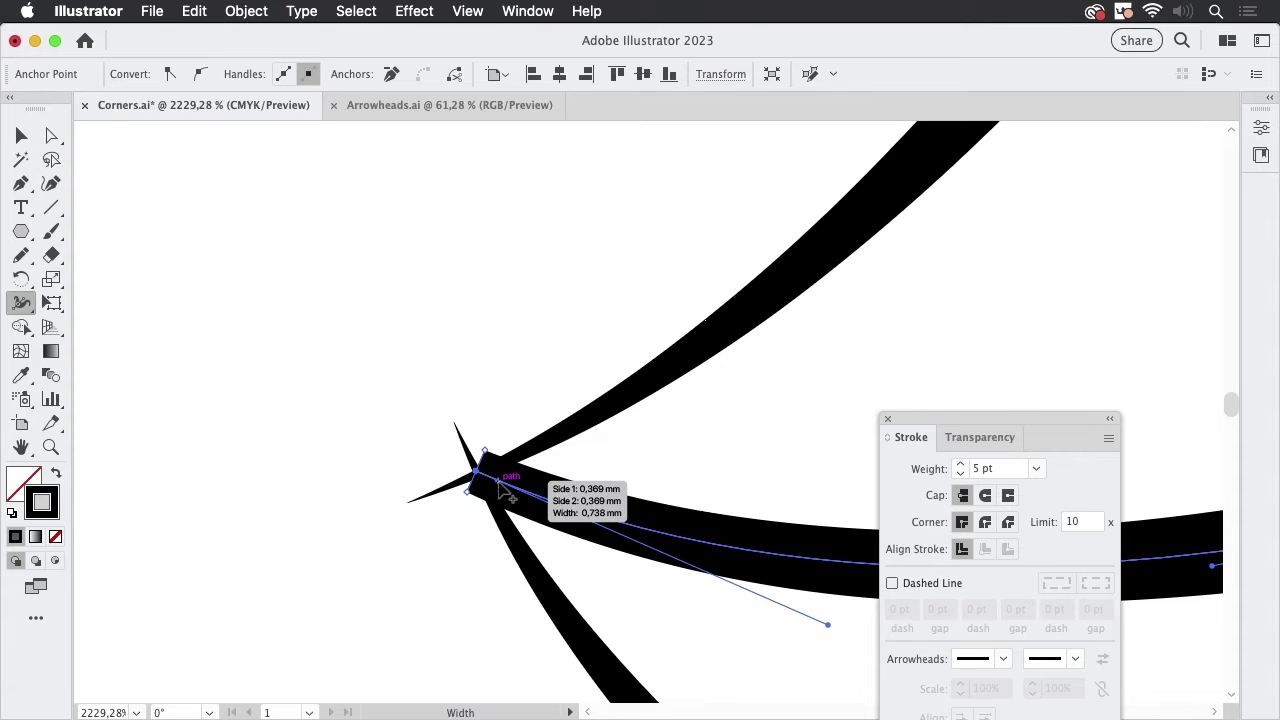
mouse_move(500, 484)
mouse_down()
mouse_move(494, 500)
mouse_move(473, 497)
mouse_move(478, 463)
mouse_move(478, 477)
mouse_up()
click(21, 136)
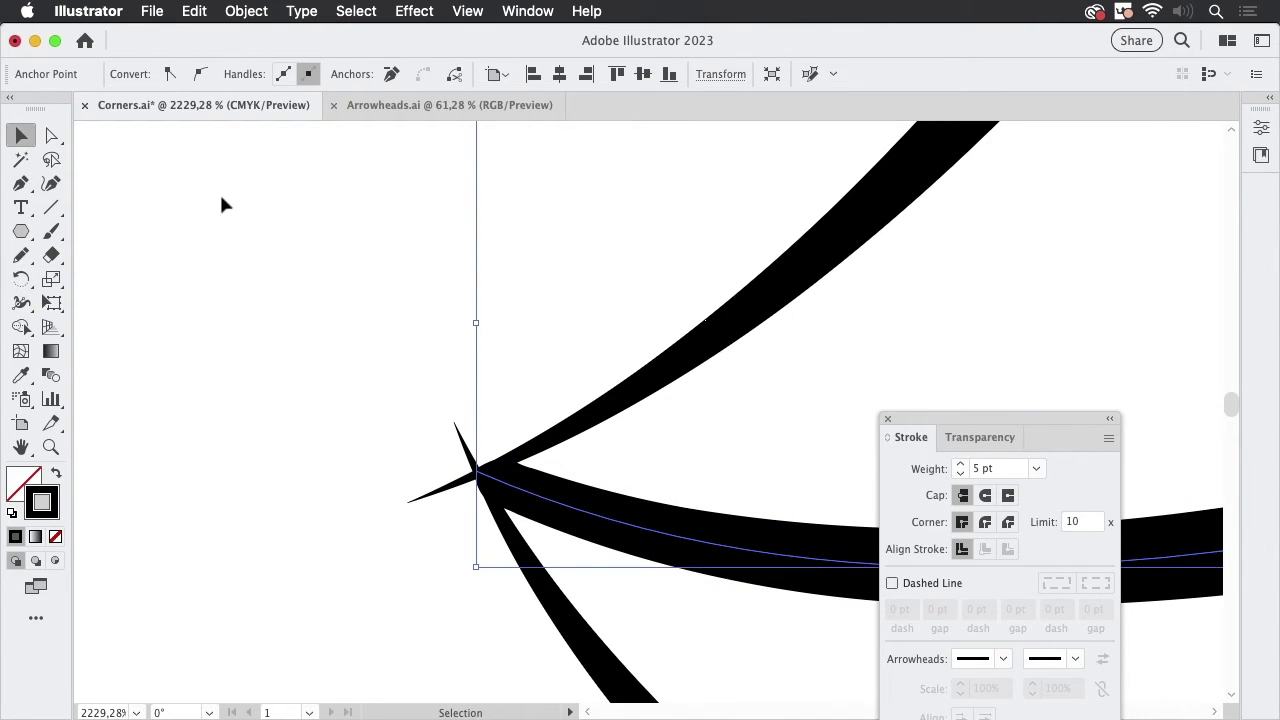
click(466, 297)
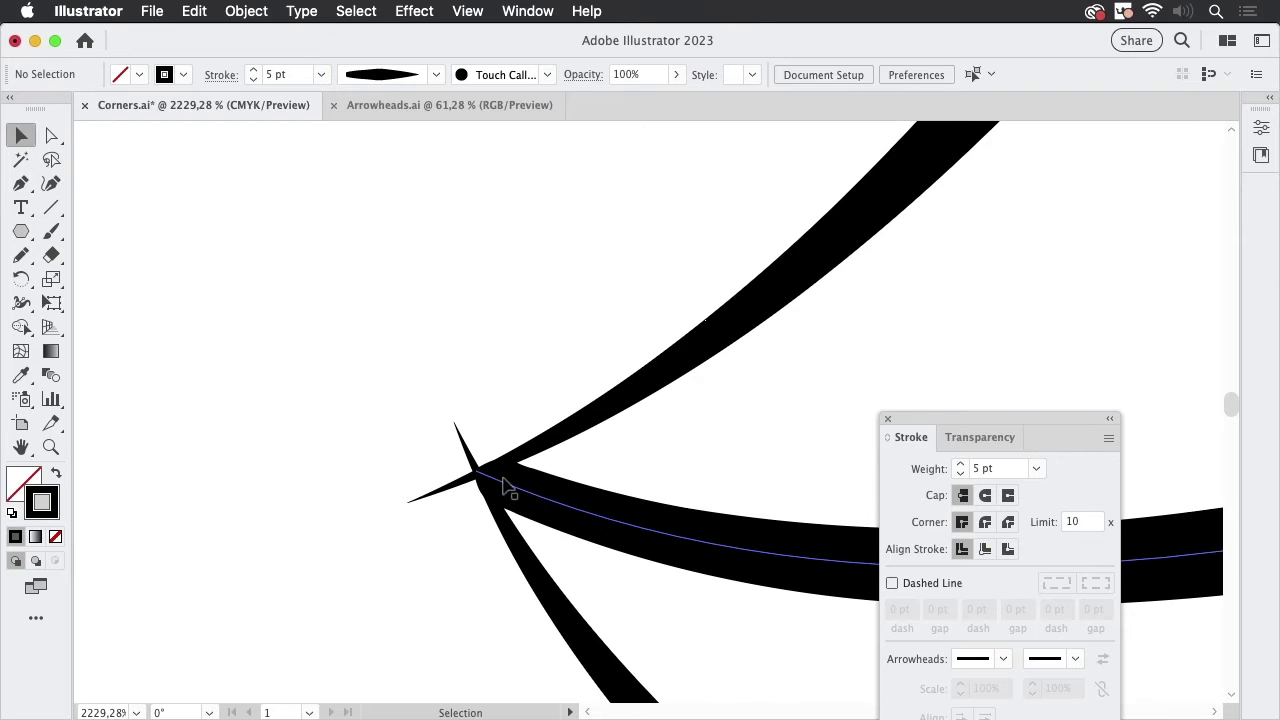
- Zoom in and out around the lip-corner junction to check the edited line
drag(549, 491, 950, 370)
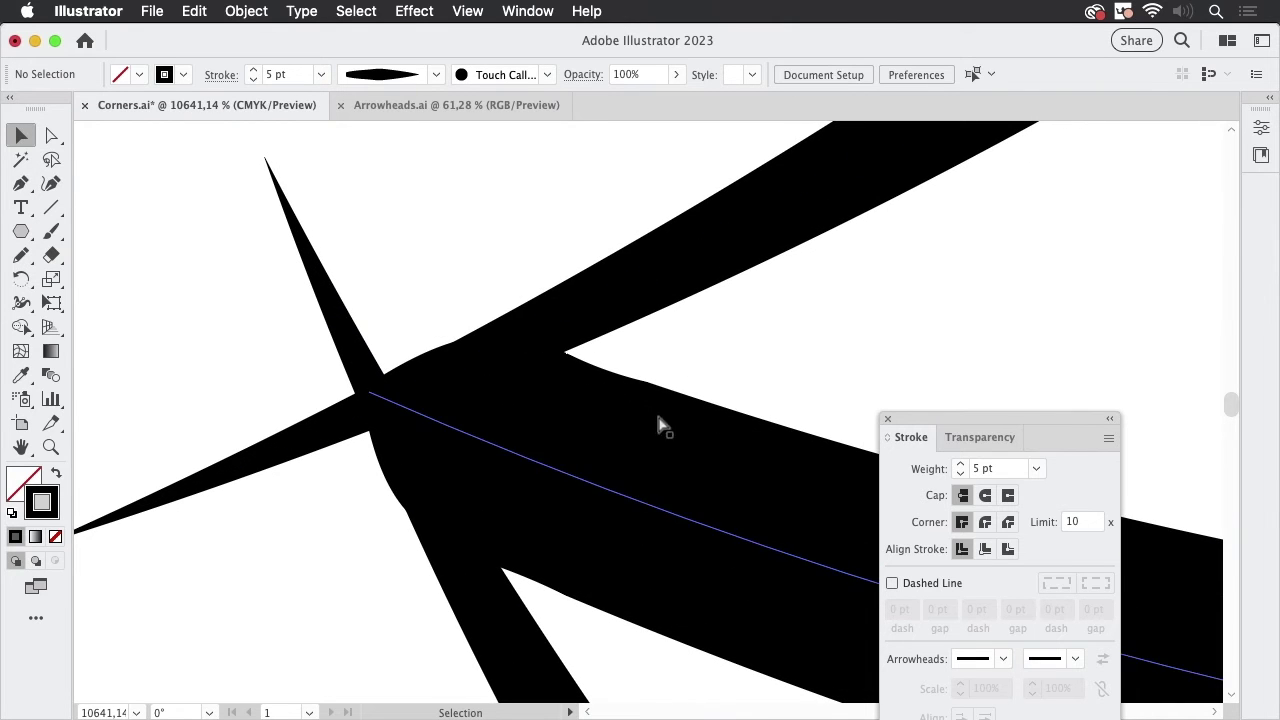
scroll(600, 450, down, 6)
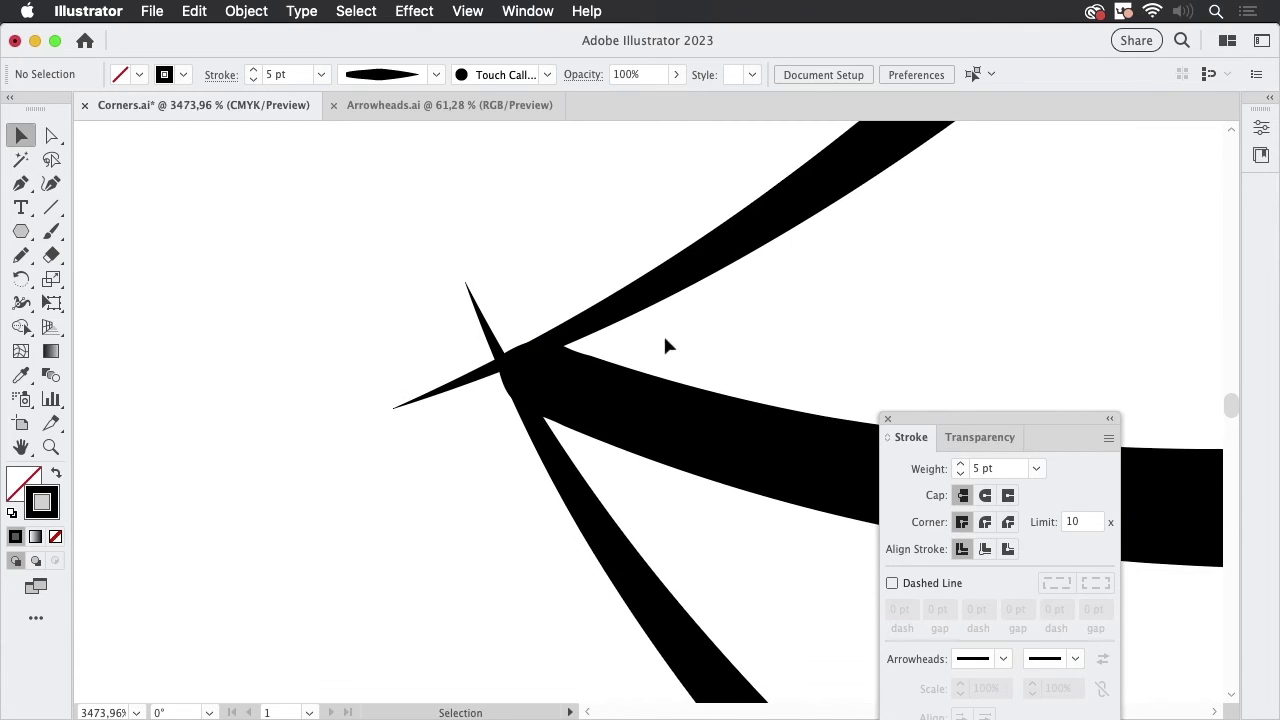
drag(700, 335, 535, 368)
drag(634, 329, 851, 326)
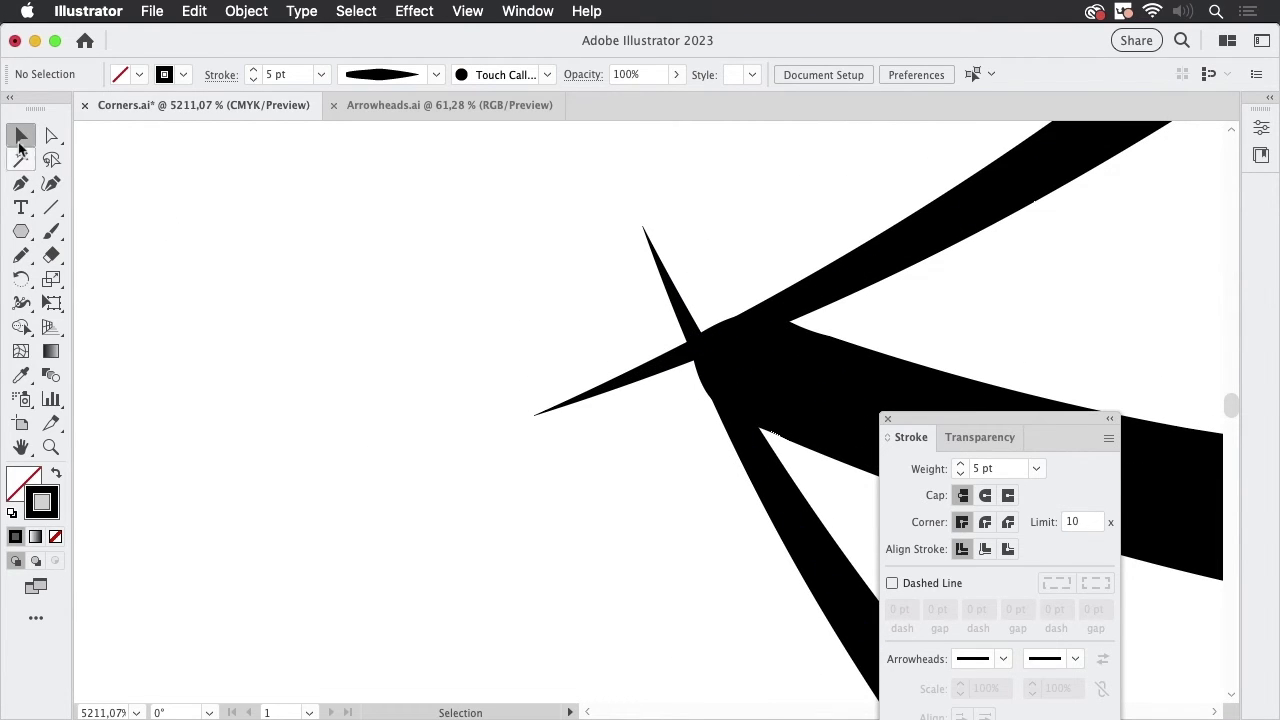
key(super)
key(super)
- Undo the width and anchor edits so the middle lip line overshoots the corner again
key(a)
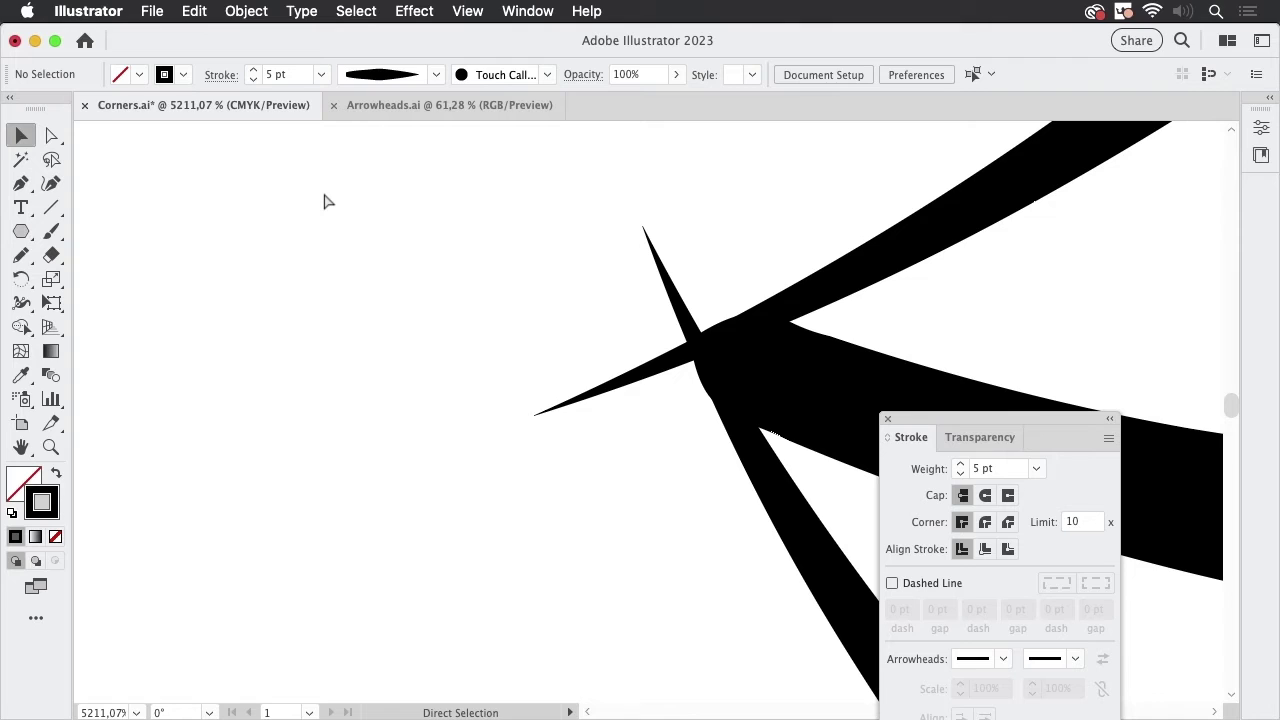
key(super+z)
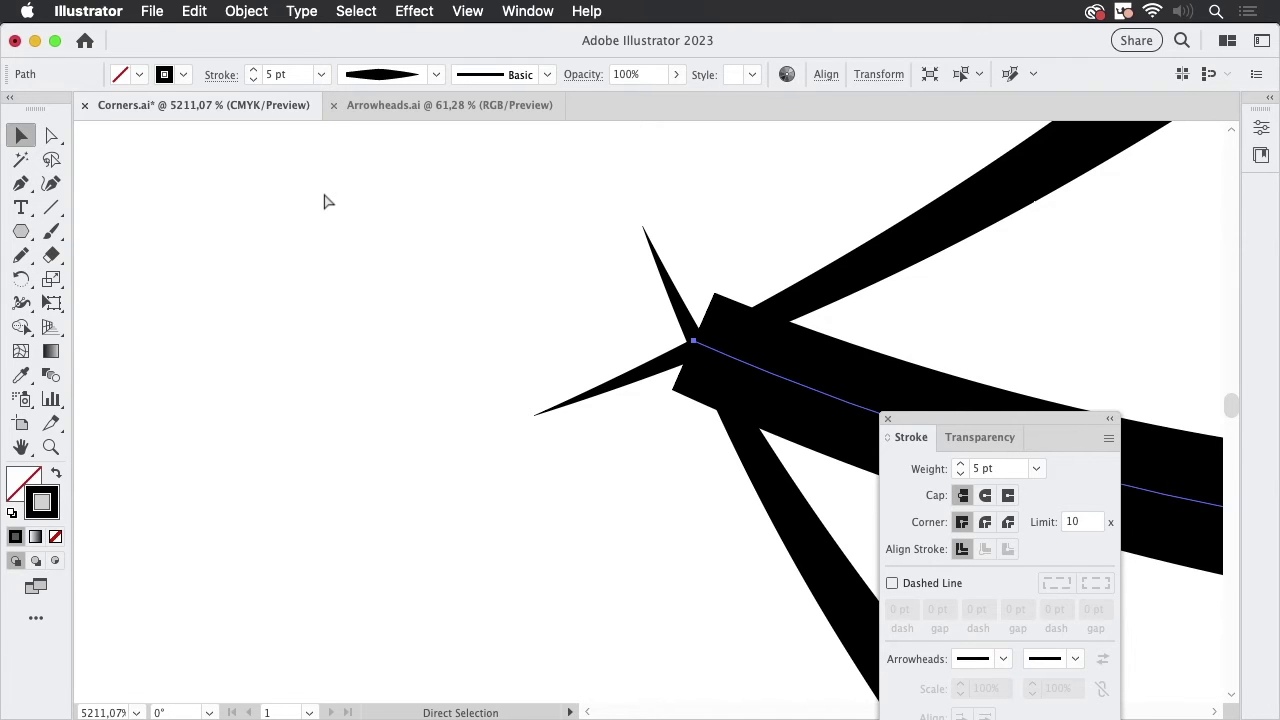
key(super+z)
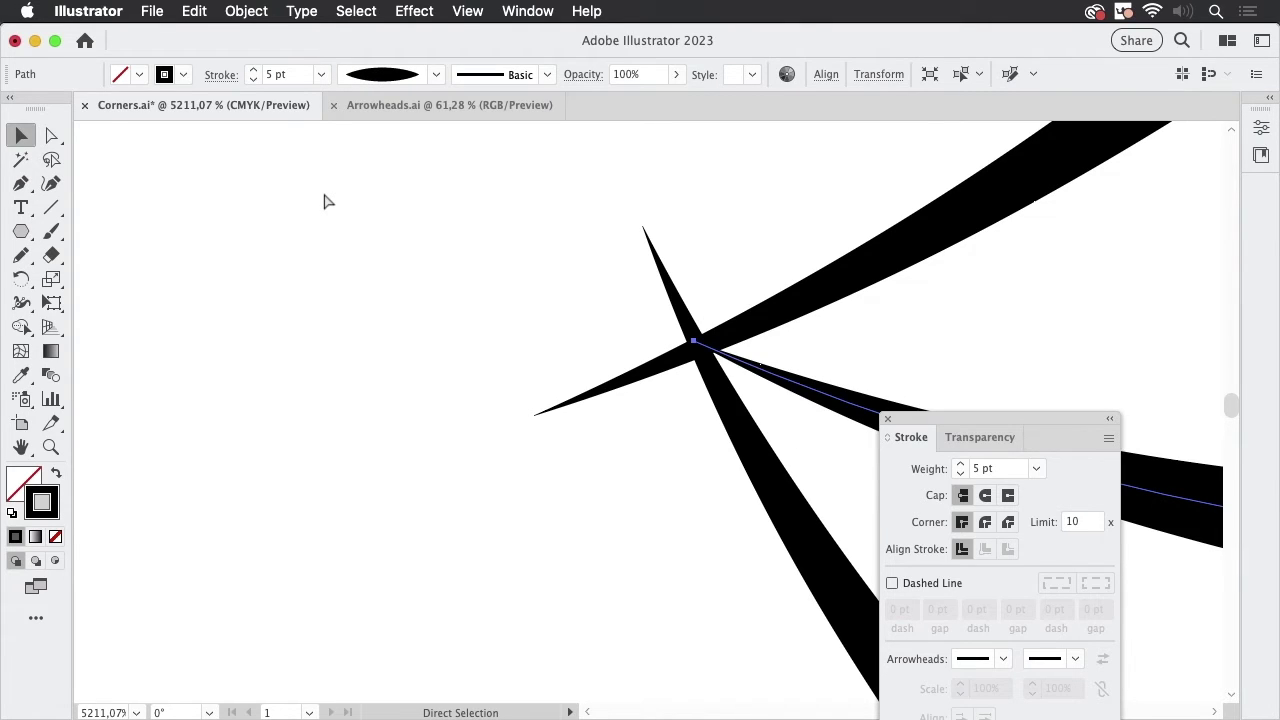
key(super+z)
key(v)
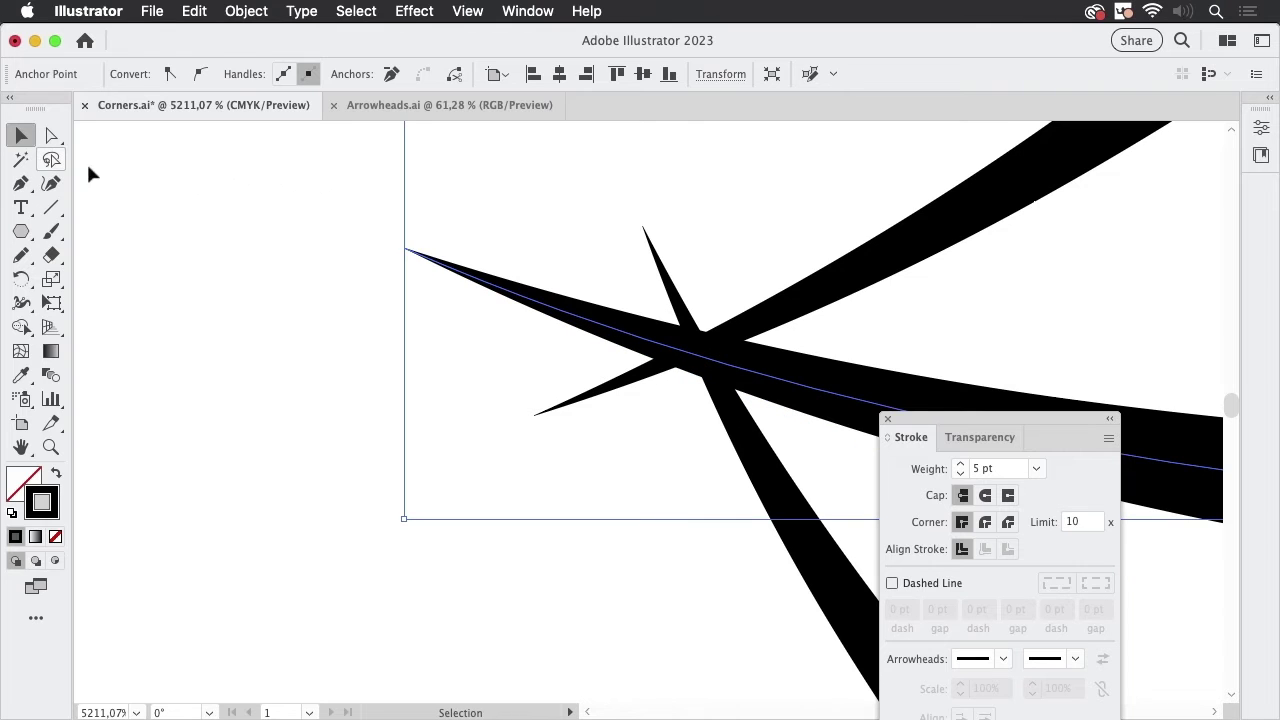
click(586, 291)
- Zoom out, select the lip strokes around the corner, and zoom back into the junction
scroll(594, 390, down, 6)
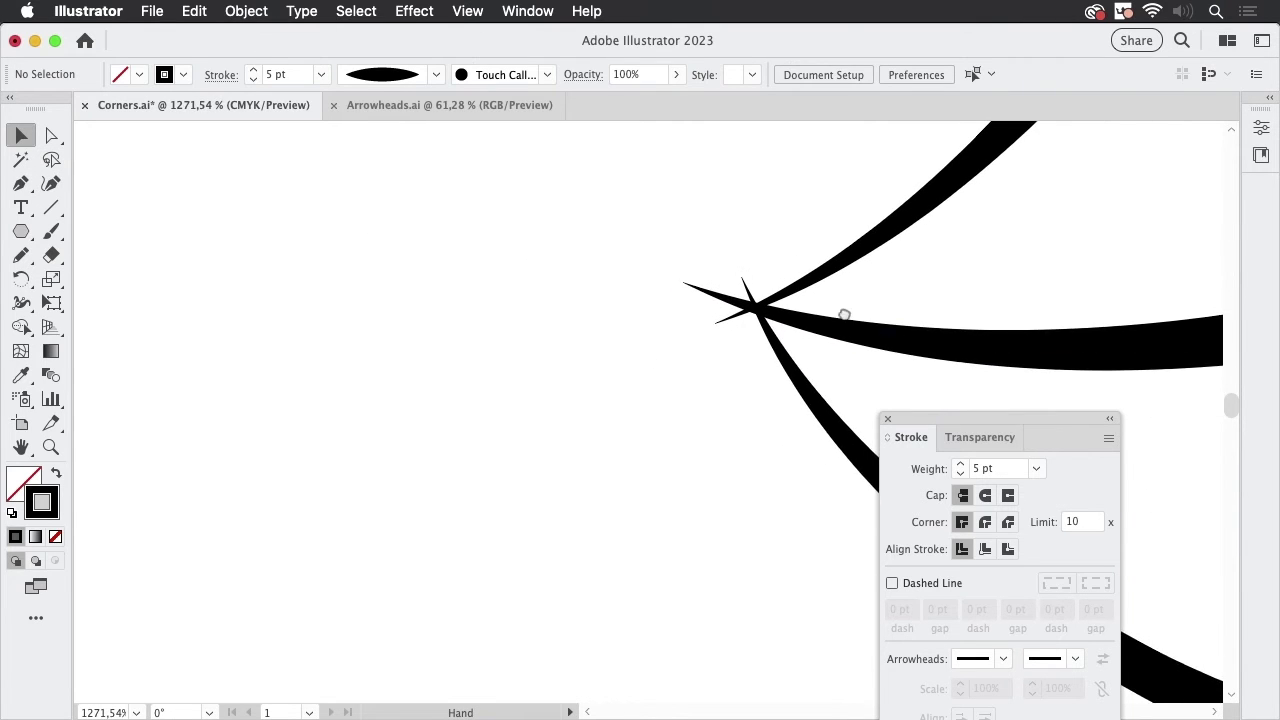
drag(833, 318, 585, 345)
scroll(429, 474, down, 4)
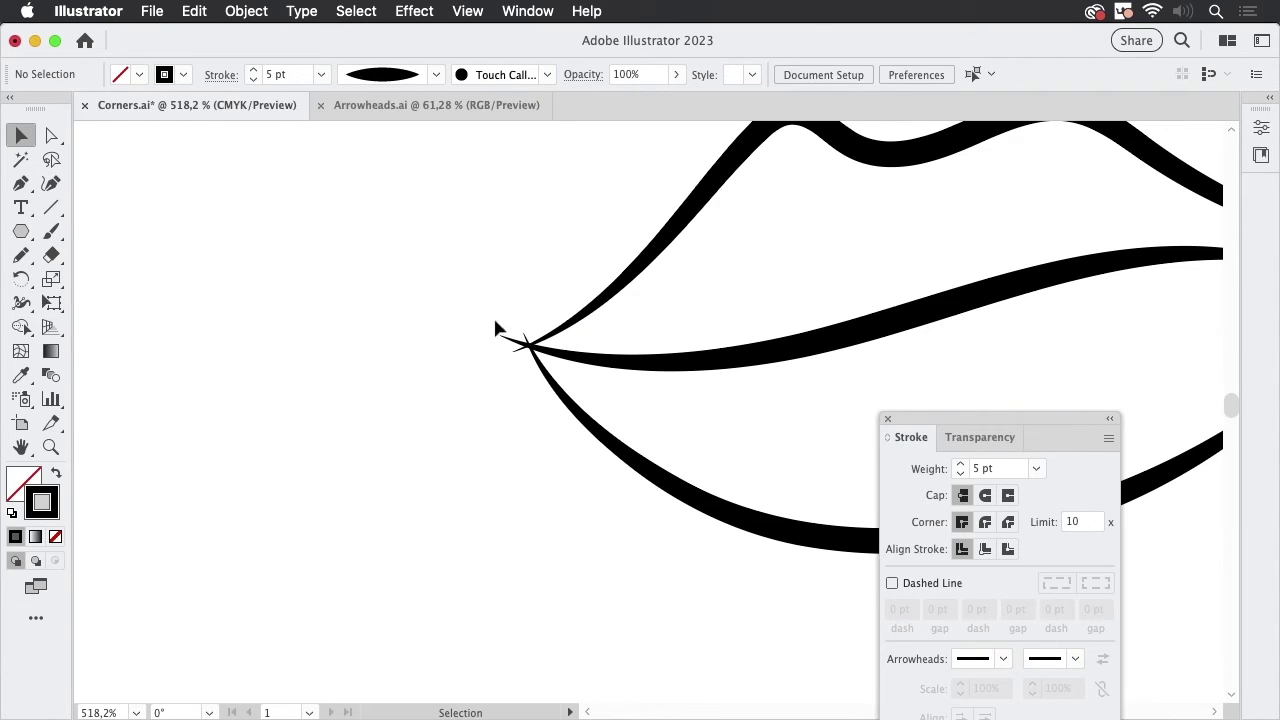
mouse_move(485, 320)
mouse_down()
mouse_move(619, 397)
mouse_move(706, 337)
mouse_up()
drag(600, 352, 1000, 314)
drag(340, 334, 628, 316)
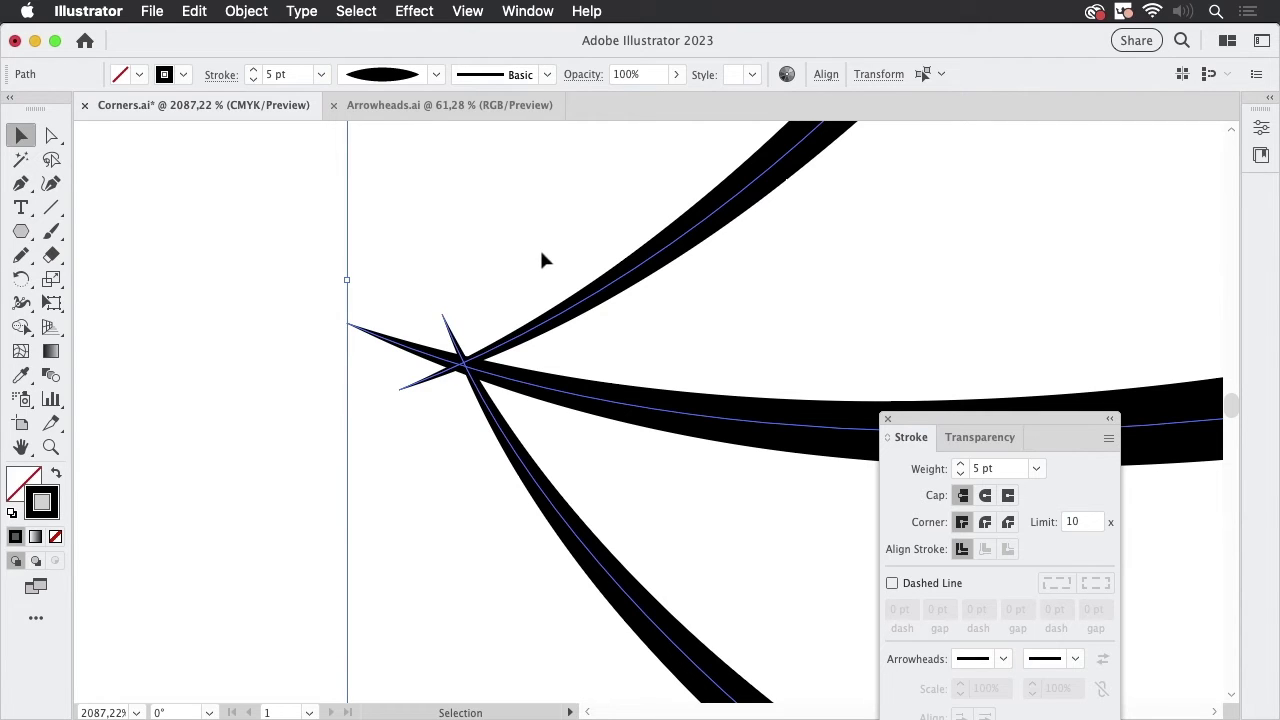
- Apply Object > Expand Appearance to the lip strokes, check them in Outline view, and select the crossing shapes
click(246, 11)
click(303, 270)
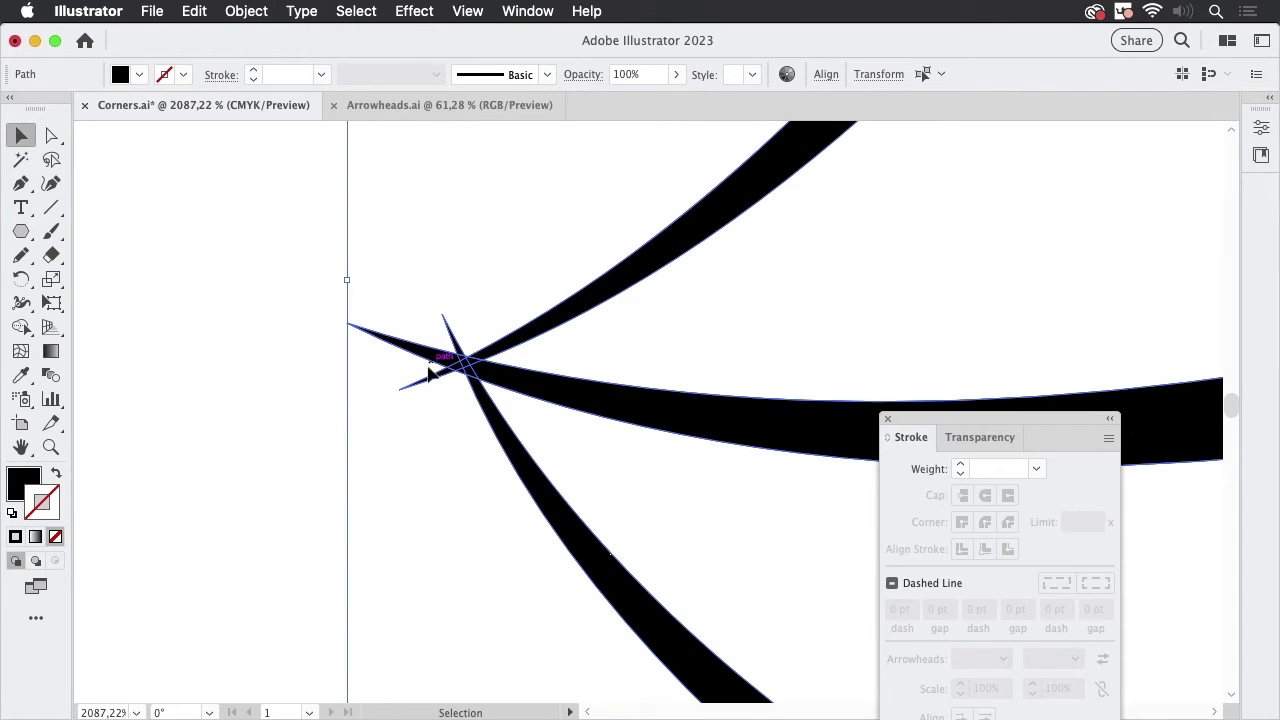
click(362, 408)
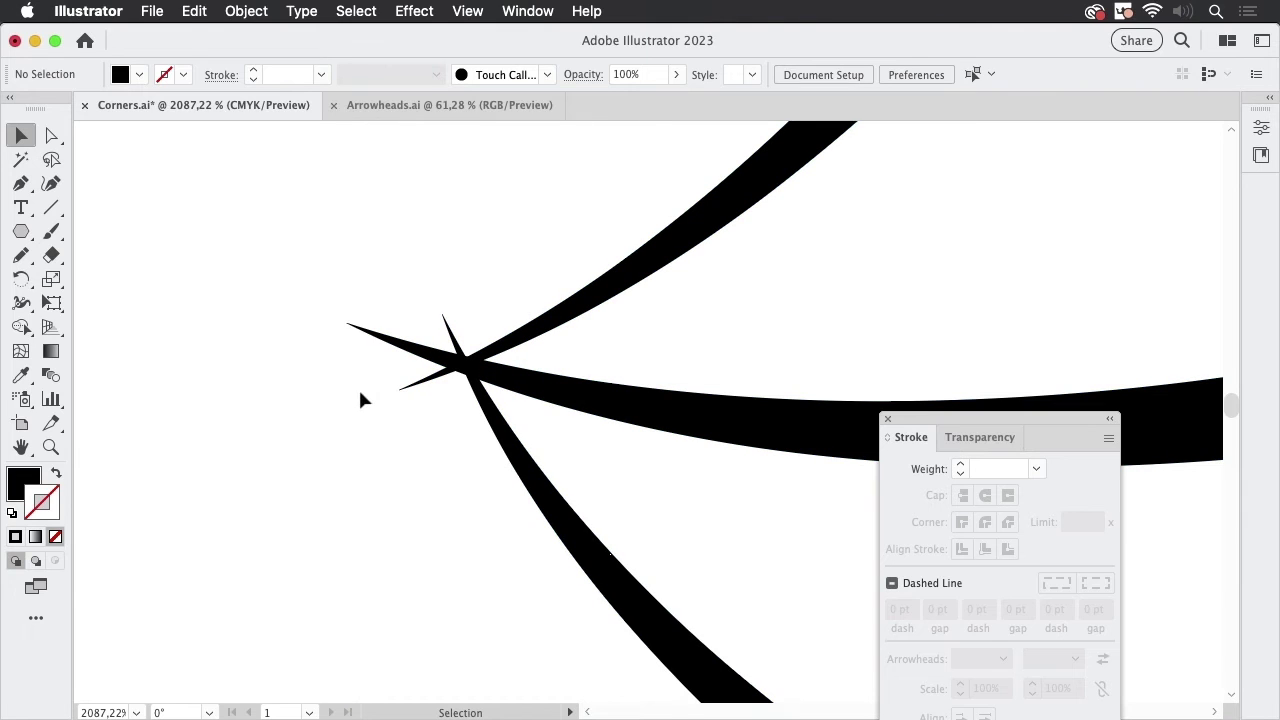
key(super+y)
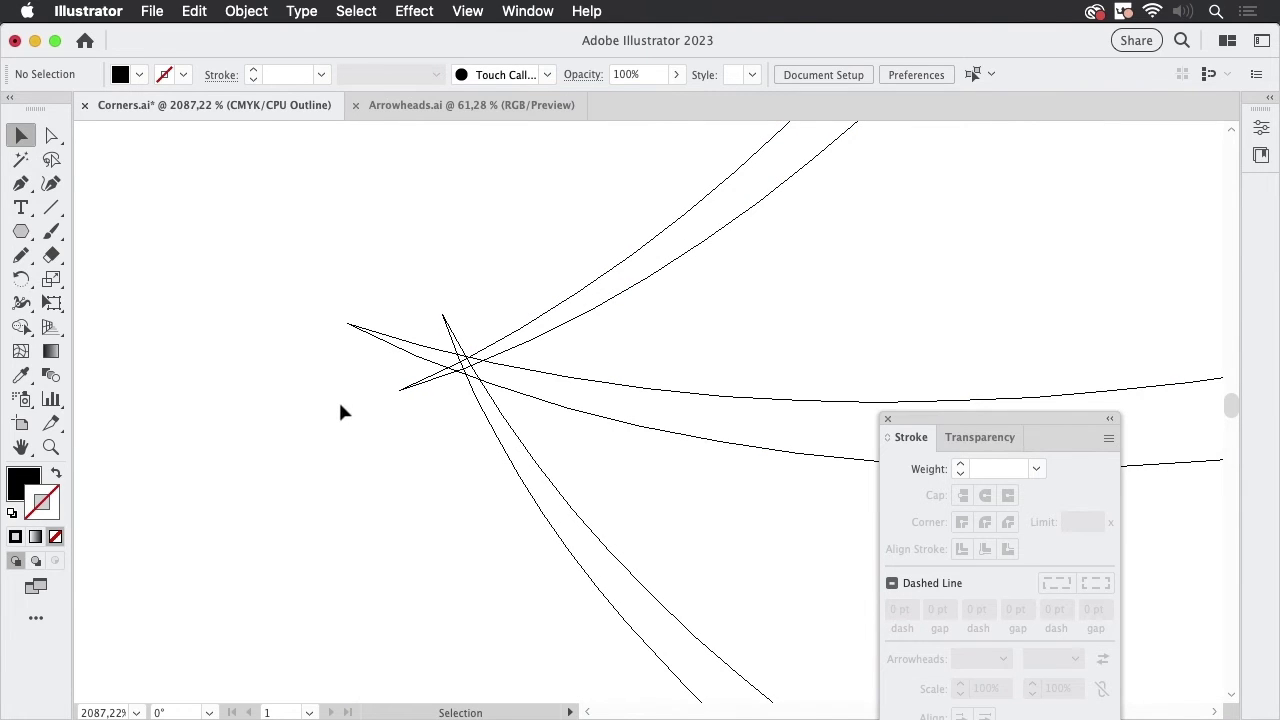
key(super+y)
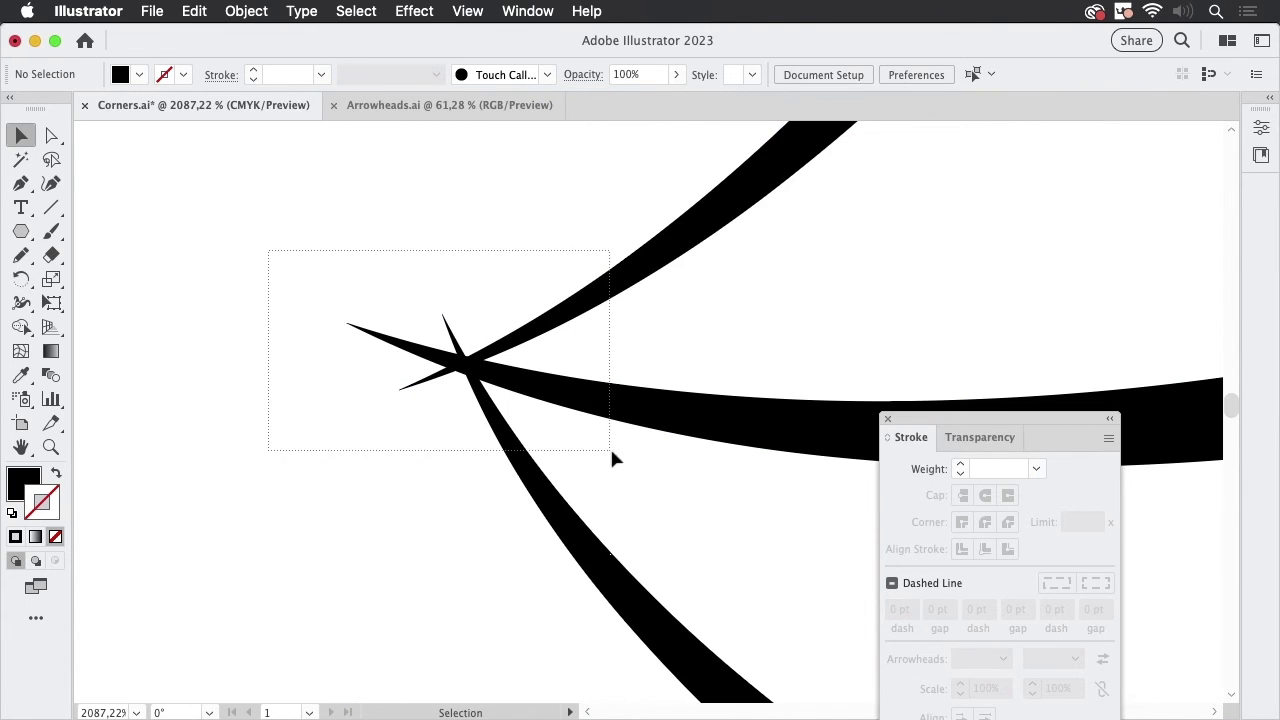
drag(612, 453, 612, 453)
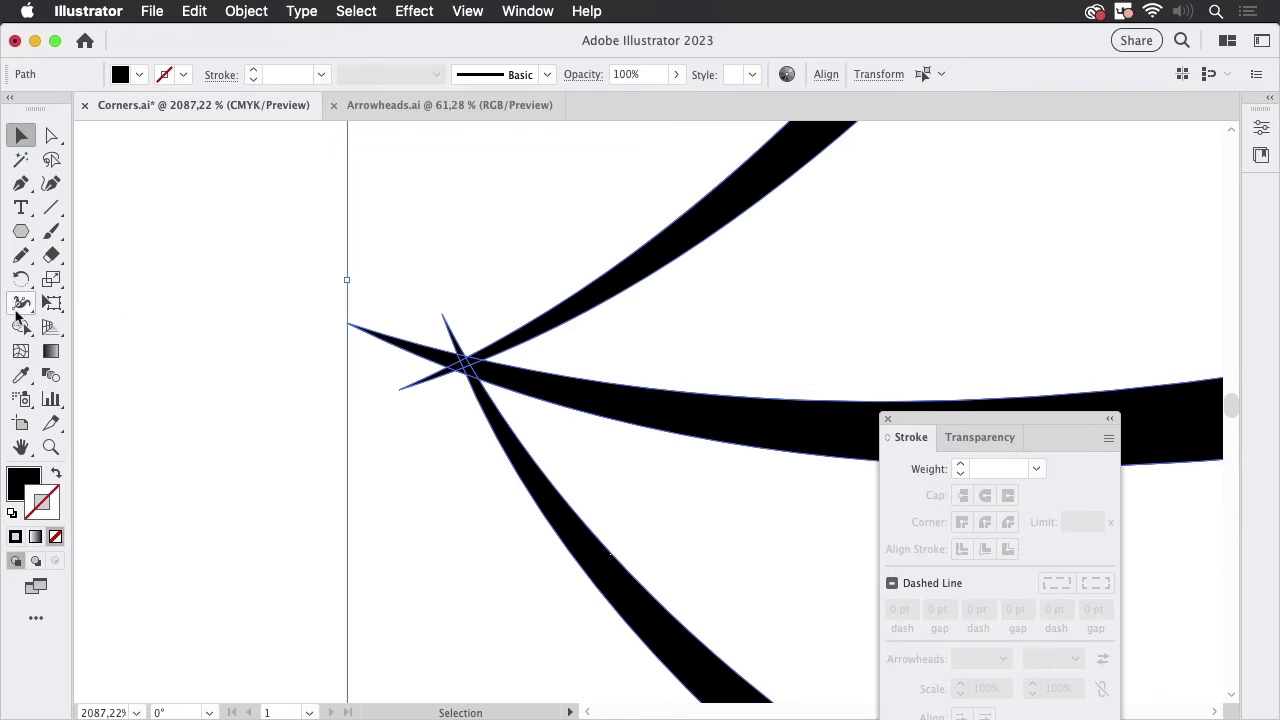
- With the Shape Builder tool, delete the left spike and thin spikes at the junction
drag(22, 329, 115, 327)
drag(348, 324, 423, 366)
alt+click(444, 369)
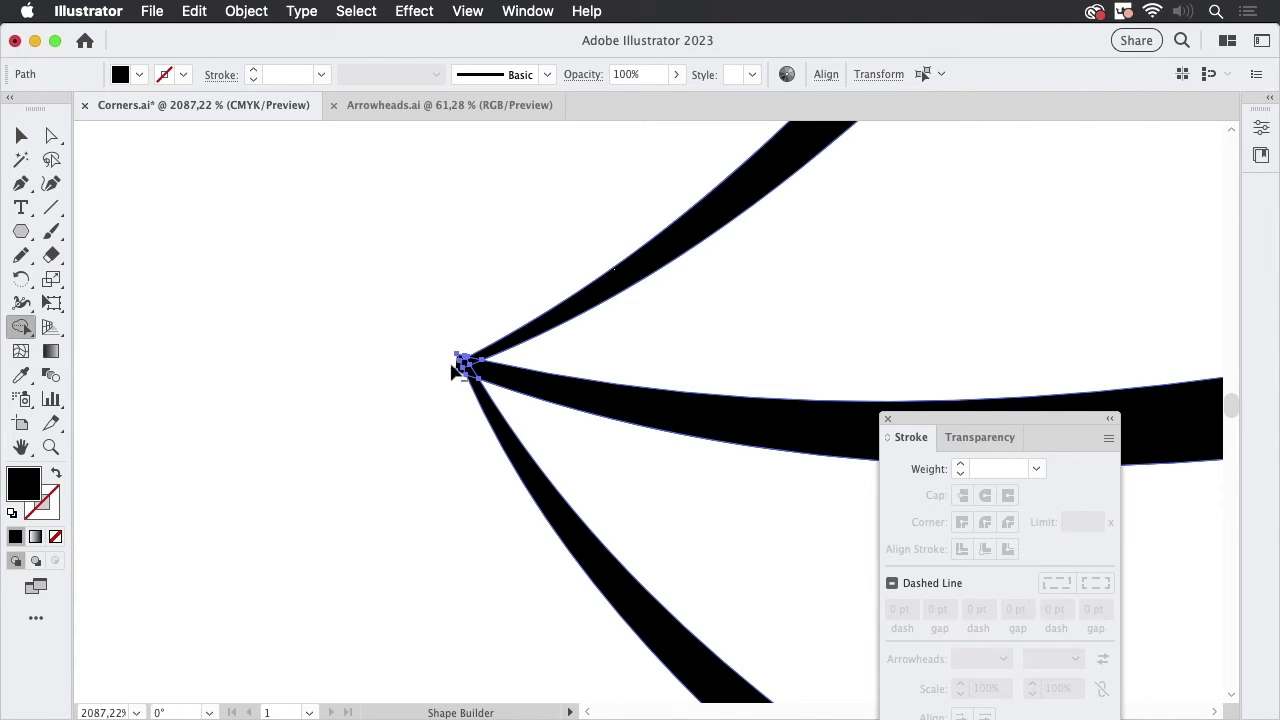
- Zoom in and delete the lower-left wedge and small triangle at the corner tip
drag(446, 349, 869, 376)
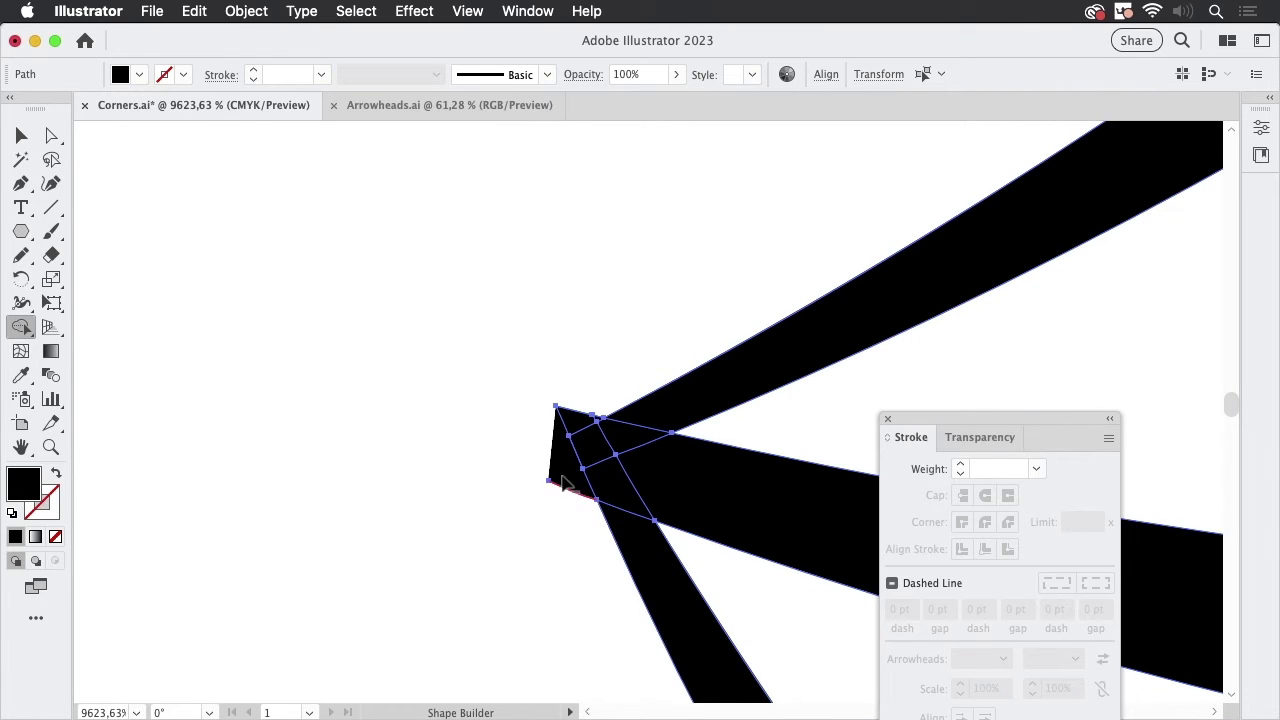
mouse_move(566, 481)
mouse_down()
mouse_move(495, 450)
mouse_move(568, 468)
mouse_up()
alt+click(558, 492)
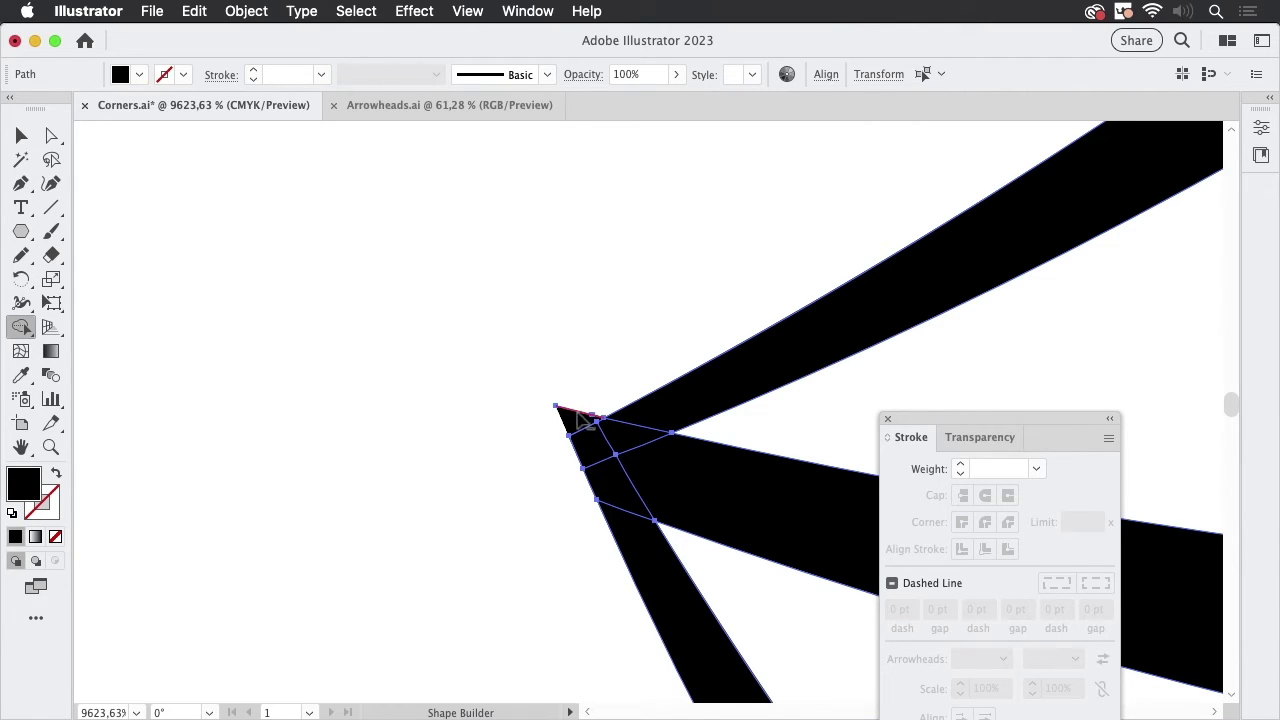
alt+click(572, 426)
drag(573, 433, 390, 440)
- Deselect the lip shapes and zoom in on the two crossing thick strokes
key(v)
click(288, 286)
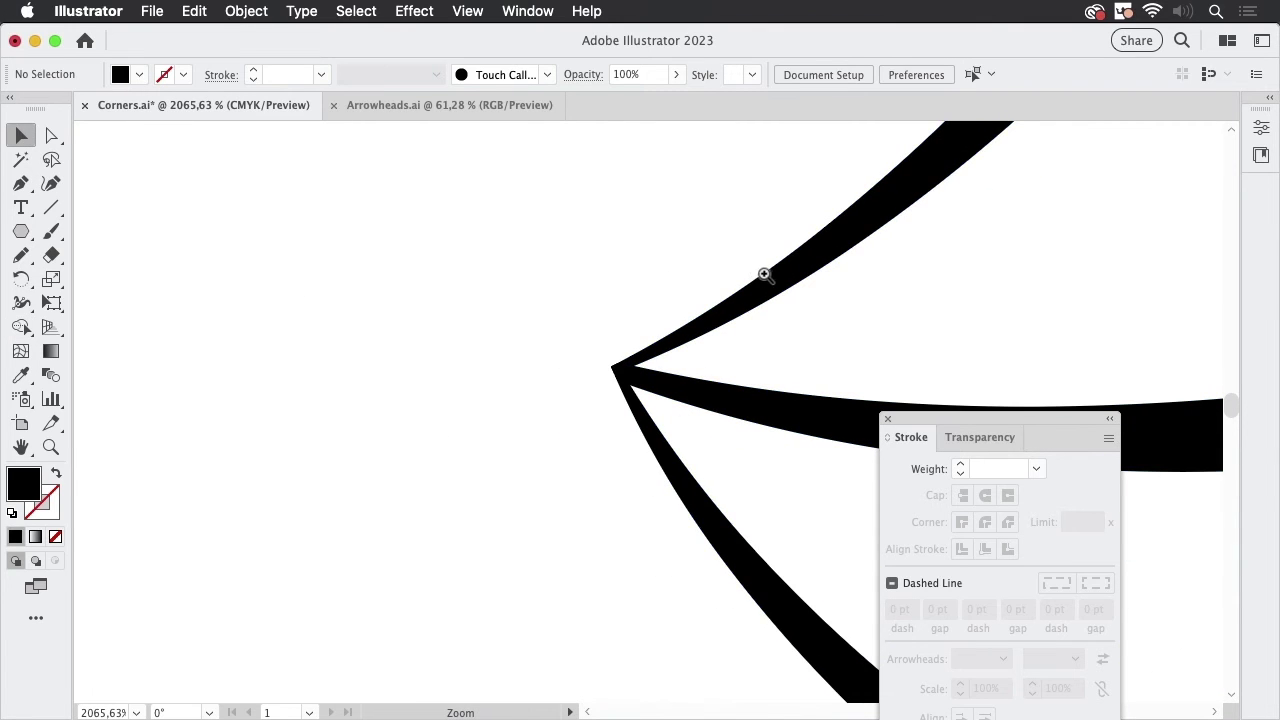
drag(766, 274, 626, 411)
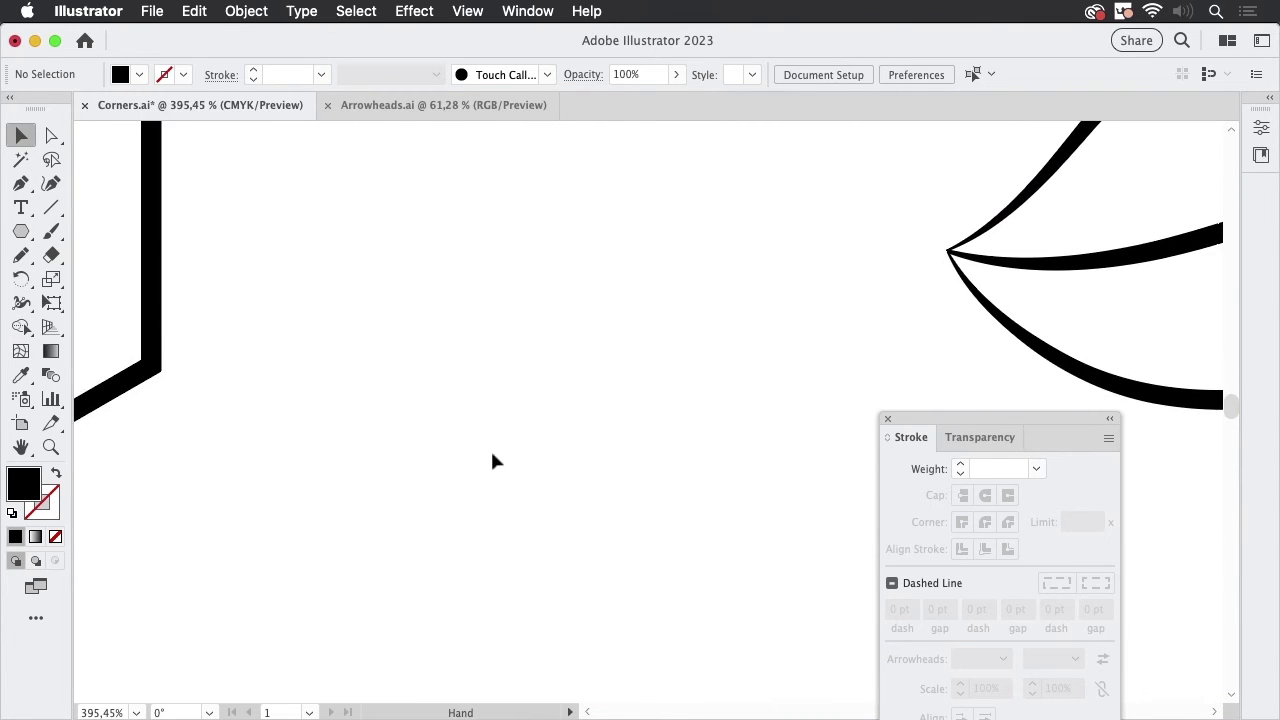
super+click(383, 508)
scroll(774, 326, up, 5)
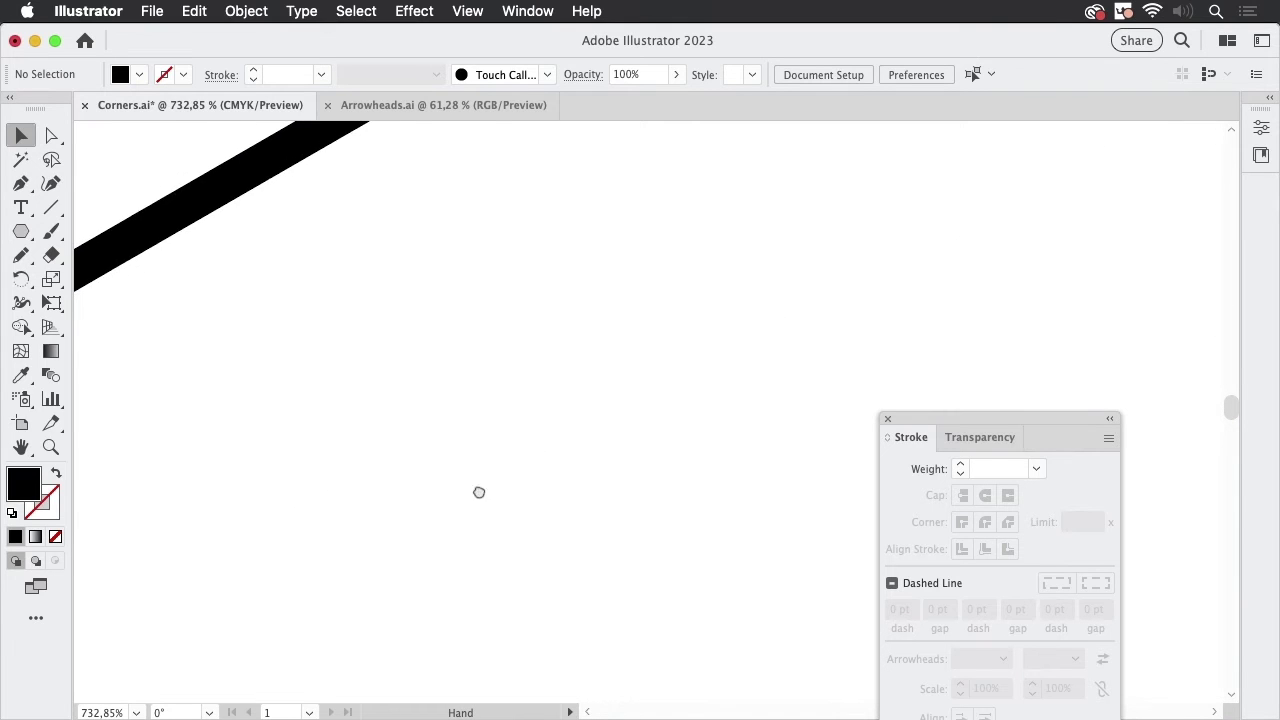
scroll(723, 354, down, 6)
mouse_move(340, 560)
mouse_down()
mouse_move(487, 465)
mouse_move(554, 303)
mouse_up()
scroll(554, 343, up, 5)
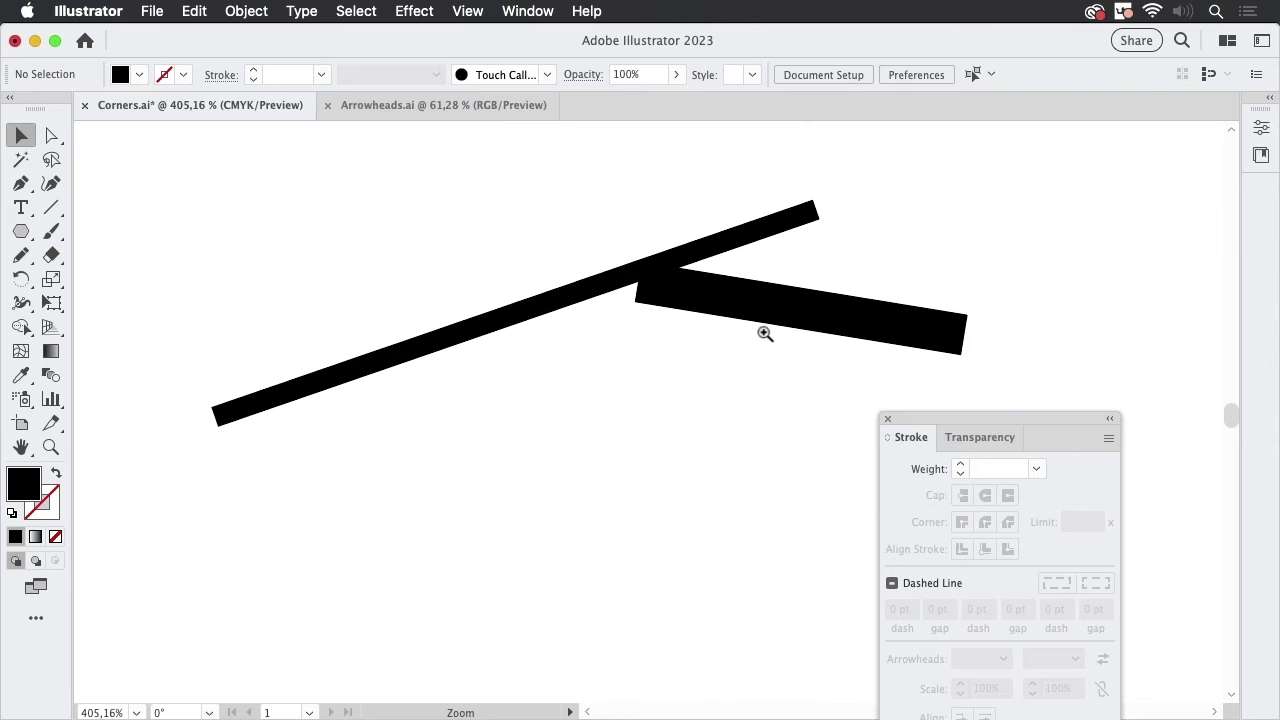
- Drag the short stroke's left anchor leftward so it runs past the long diagonal line
click(52, 135)
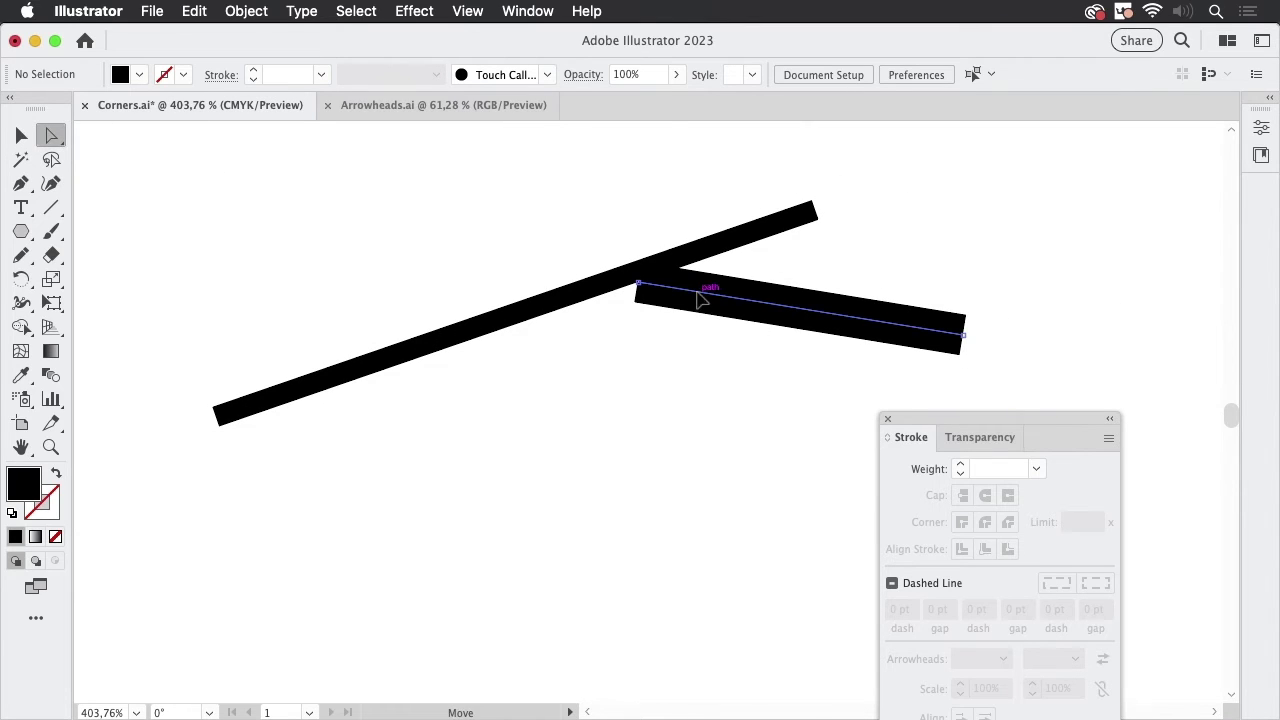
click(700, 298)
click(512, 319)
click(689, 363)
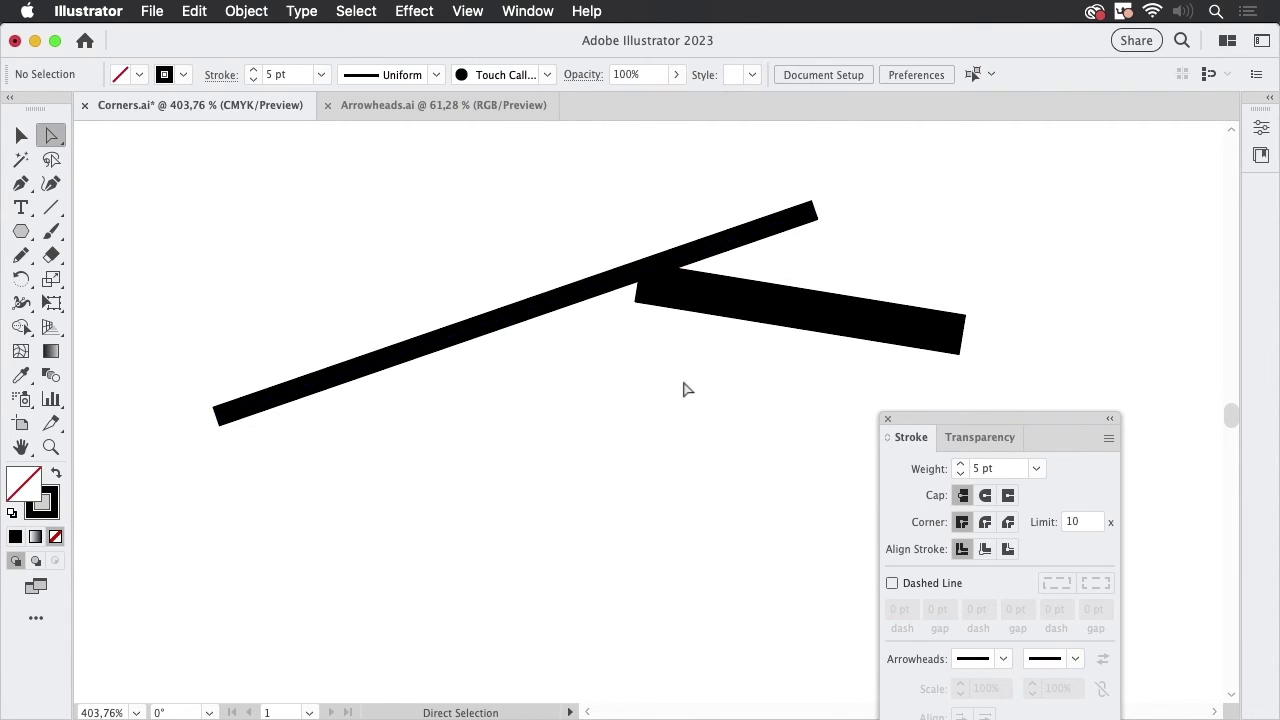
click(641, 285)
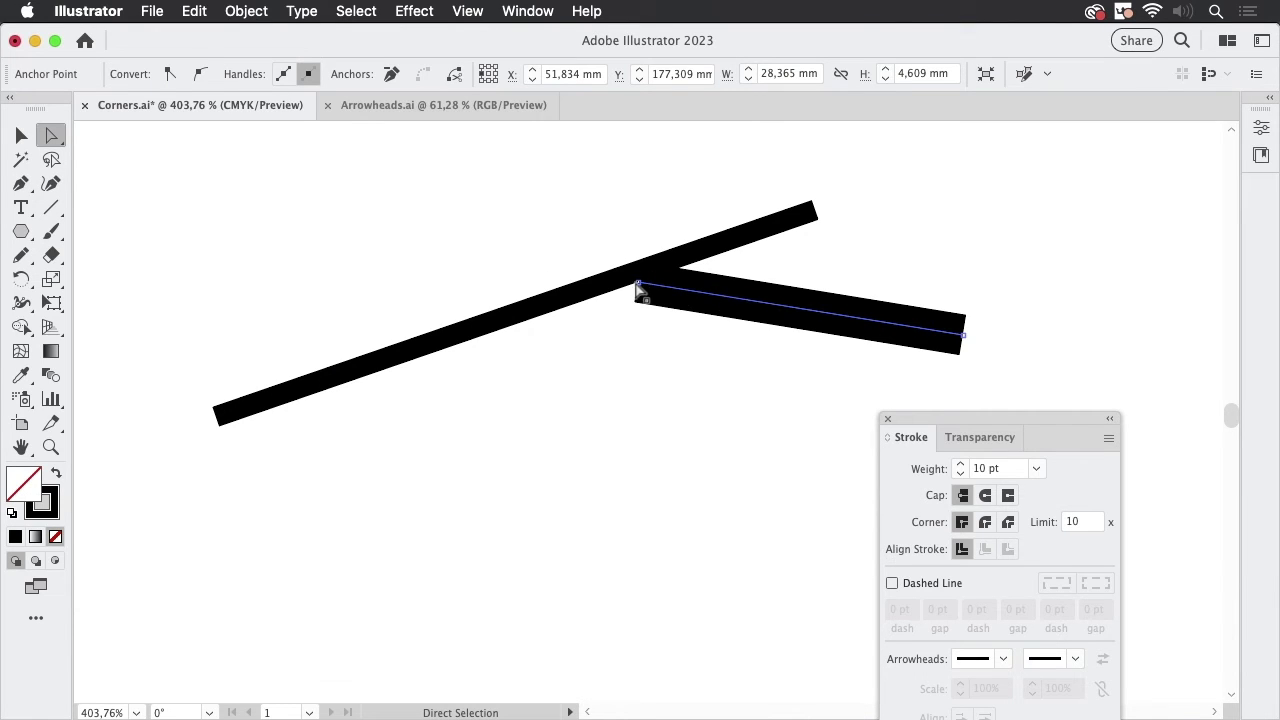
drag(641, 287, 593, 281)
key(v)
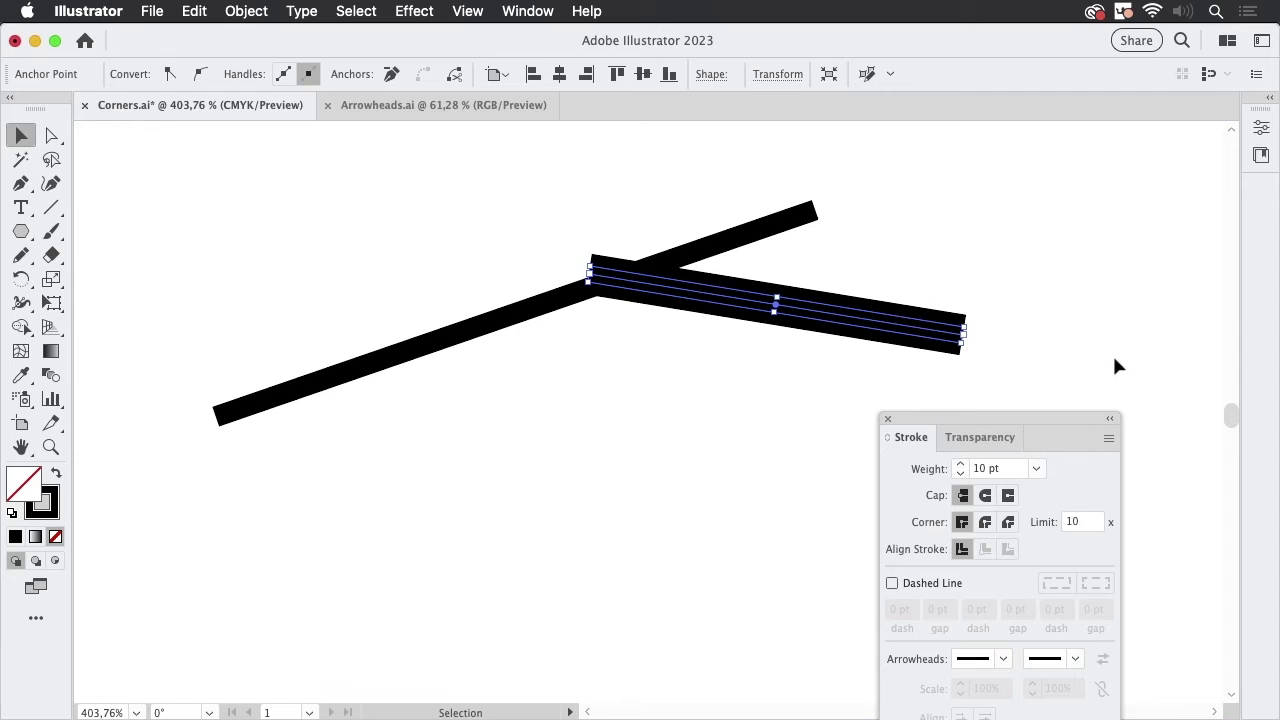
- Apply the last arrowhead in the list to the short line's start
drag(1041, 425, 1110, 200)
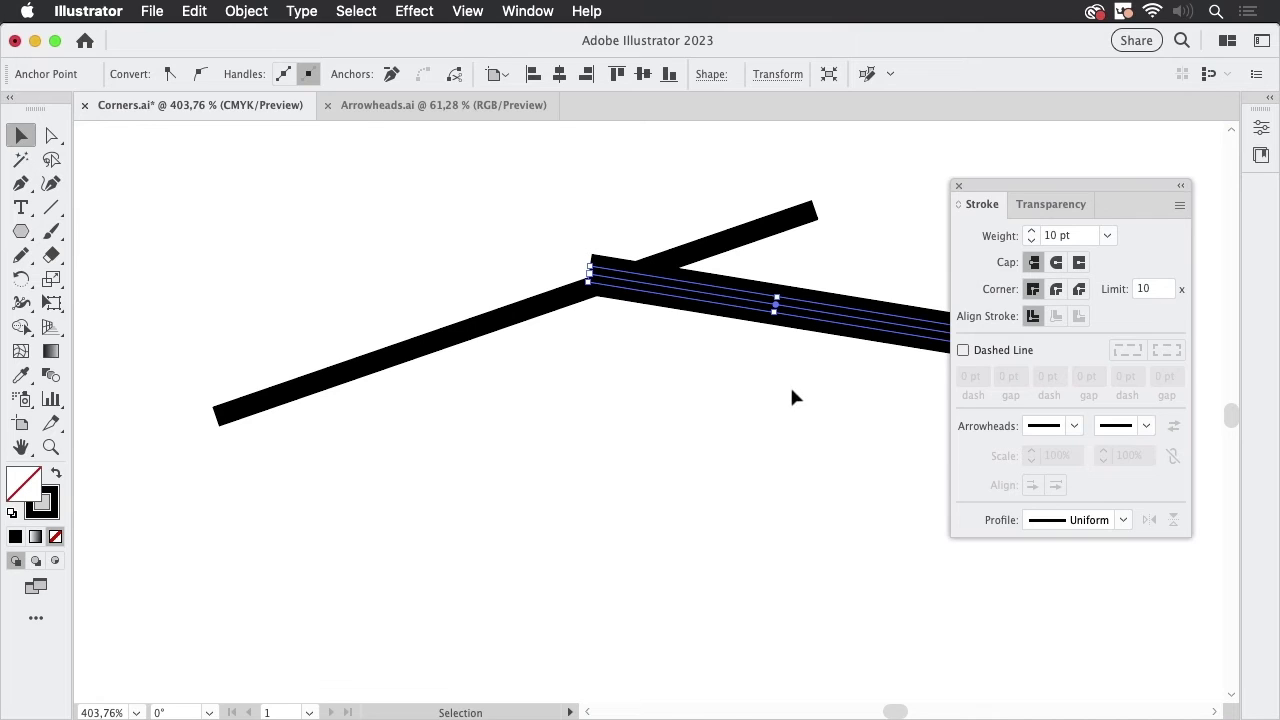
click(1075, 427)
drag(1070, 196, 1114, 412)
click(1012, 405)
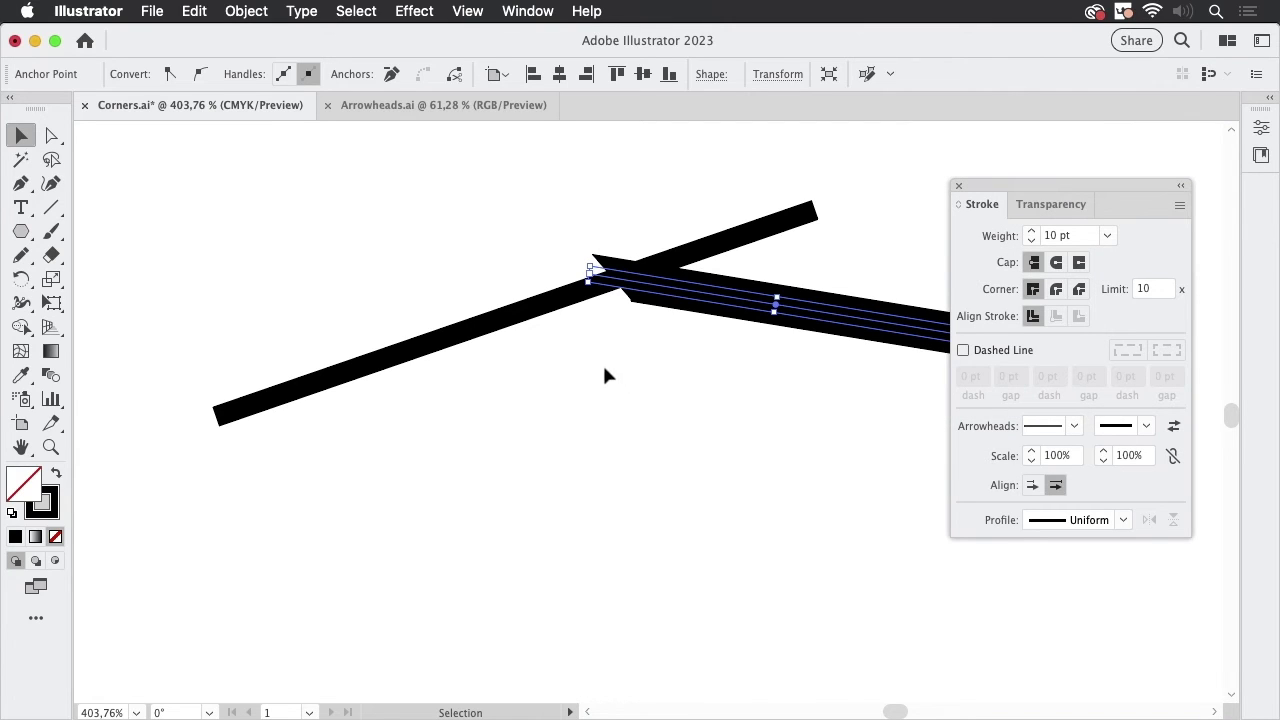
- Move the short line down-left and rotate it to a steep angle
click(746, 331)
drag(760, 303, 732, 393)
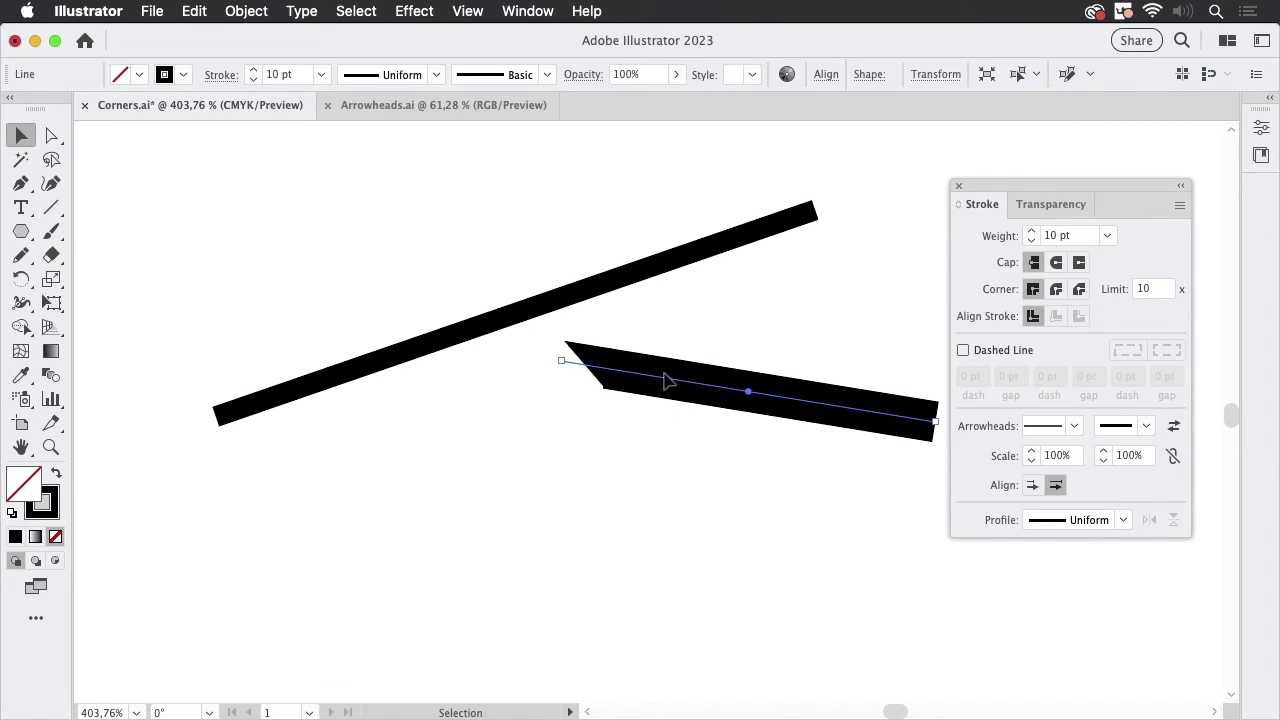
drag(941, 422, 671, 557)
drag(700, 432, 420, 494)
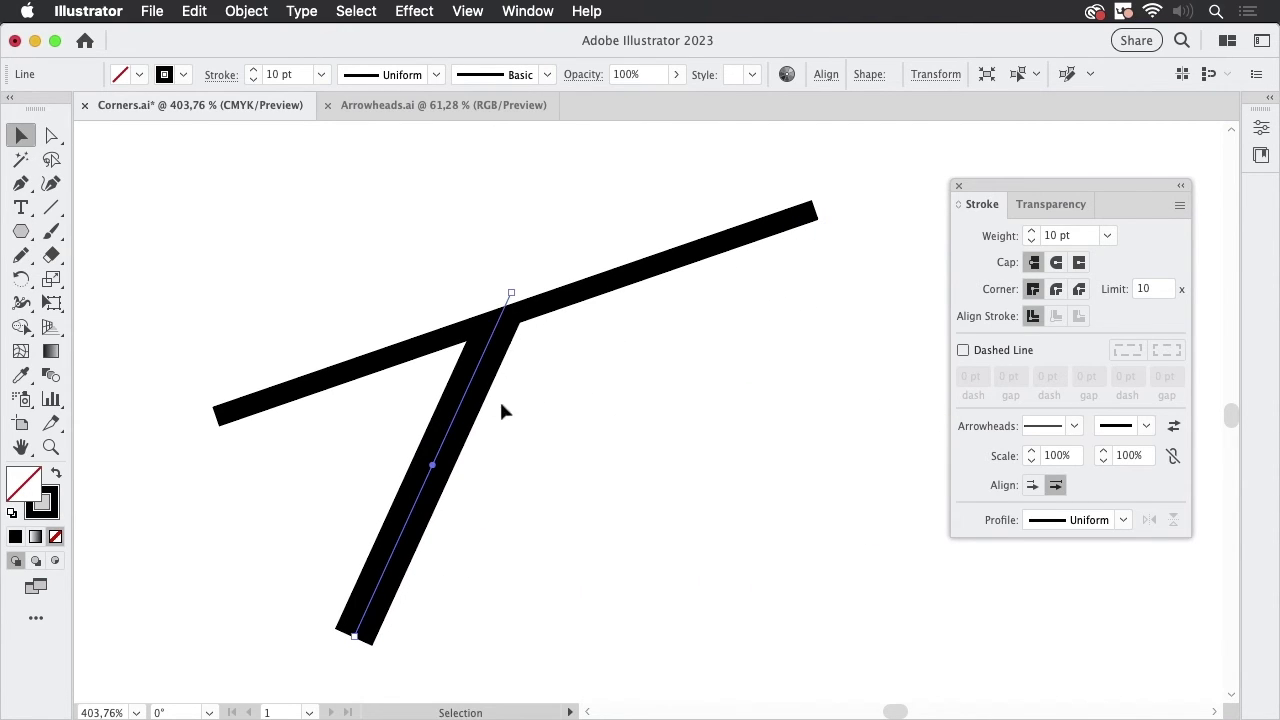
drag(514, 288, 557, 294)
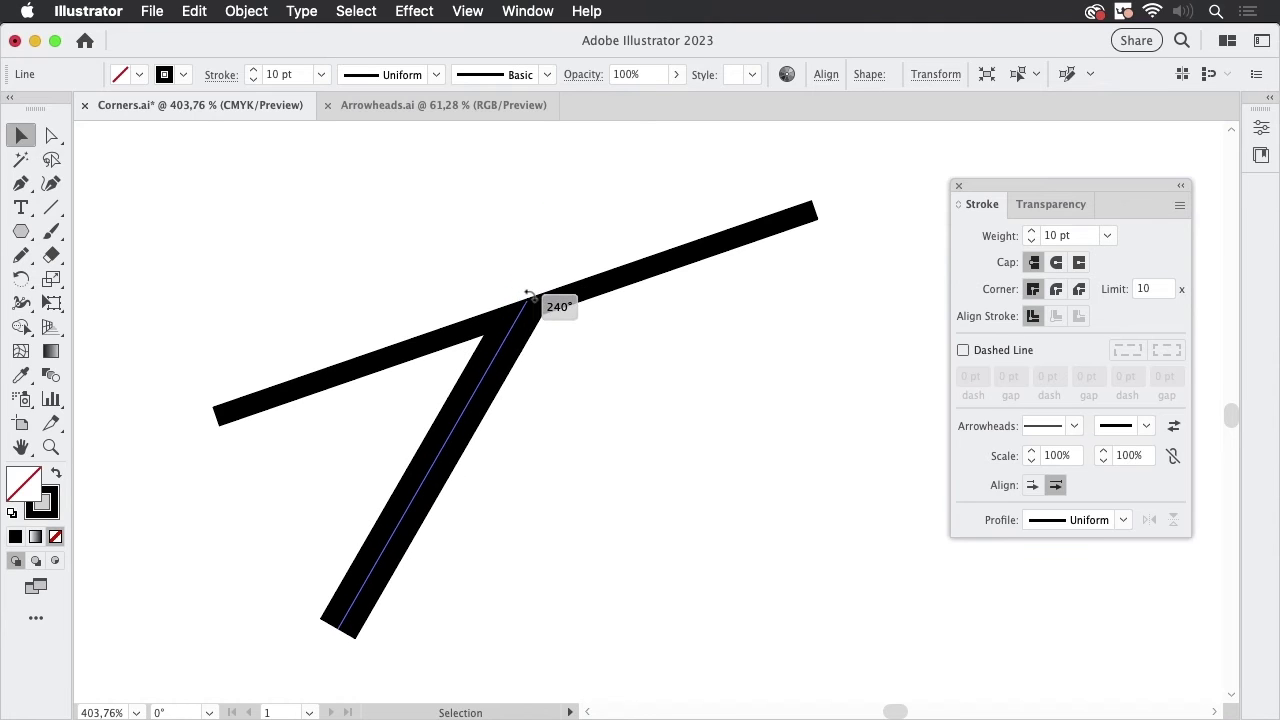
drag(483, 385, 906, 366)
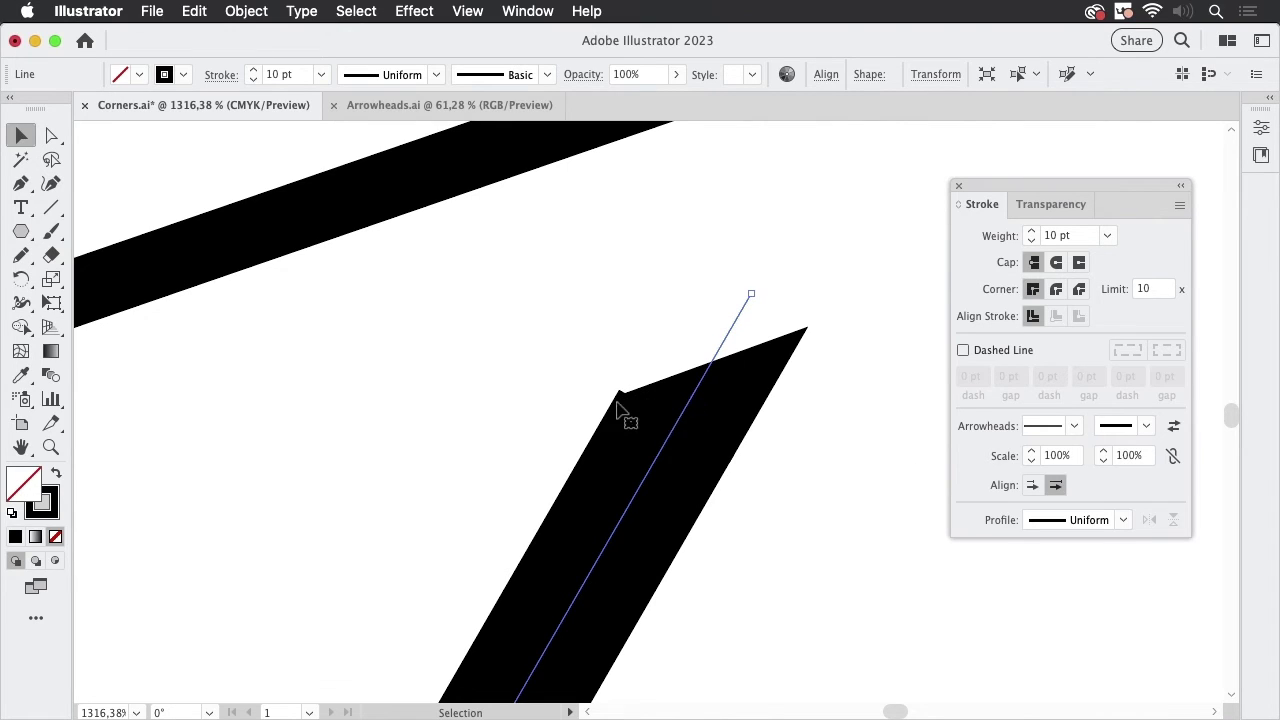
- Extend the arrowhead past the line's end and nudge the line until its tip meets the long line
click(1032, 485)
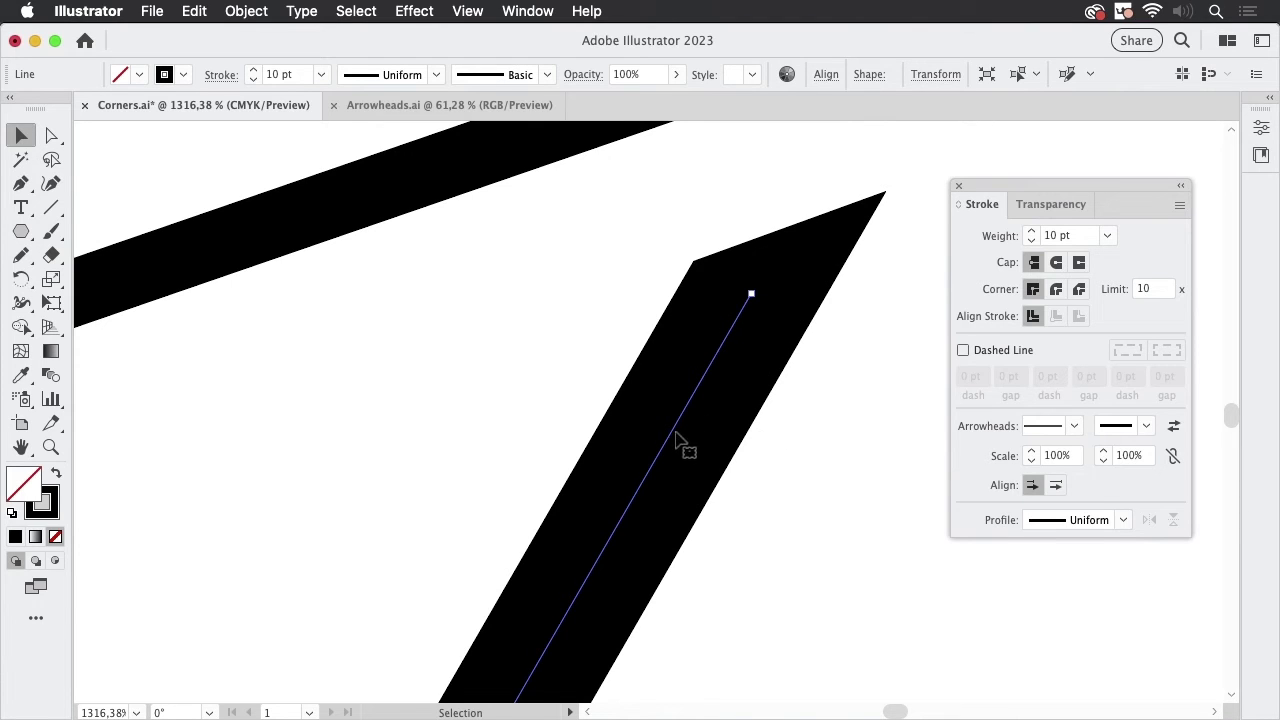
mouse_move(678, 440)
mouse_down()
mouse_move(409, 437)
mouse_move(306, 400)
mouse_move(320, 388)
mouse_up()
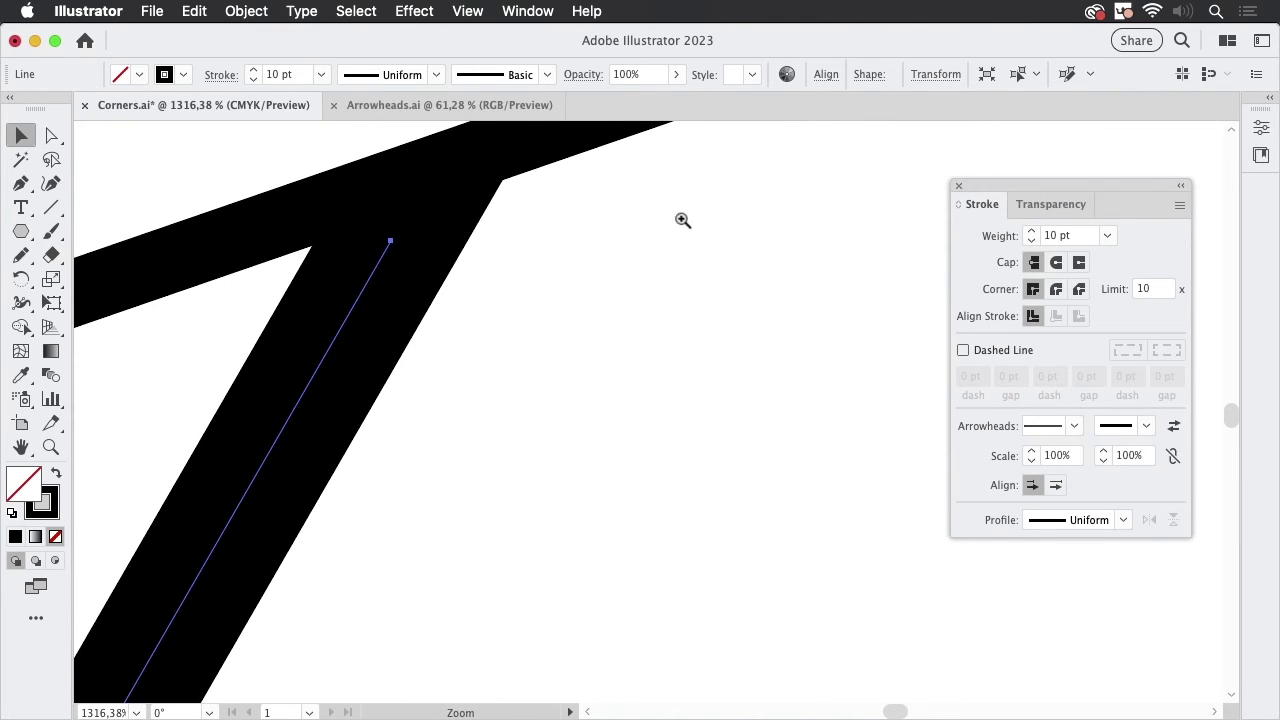
scroll(389, 403, down, 5)
scroll(569, 363, down, 3)
drag(569, 363, 627, 434)
drag(476, 447, 494, 429)
click(582, 376)
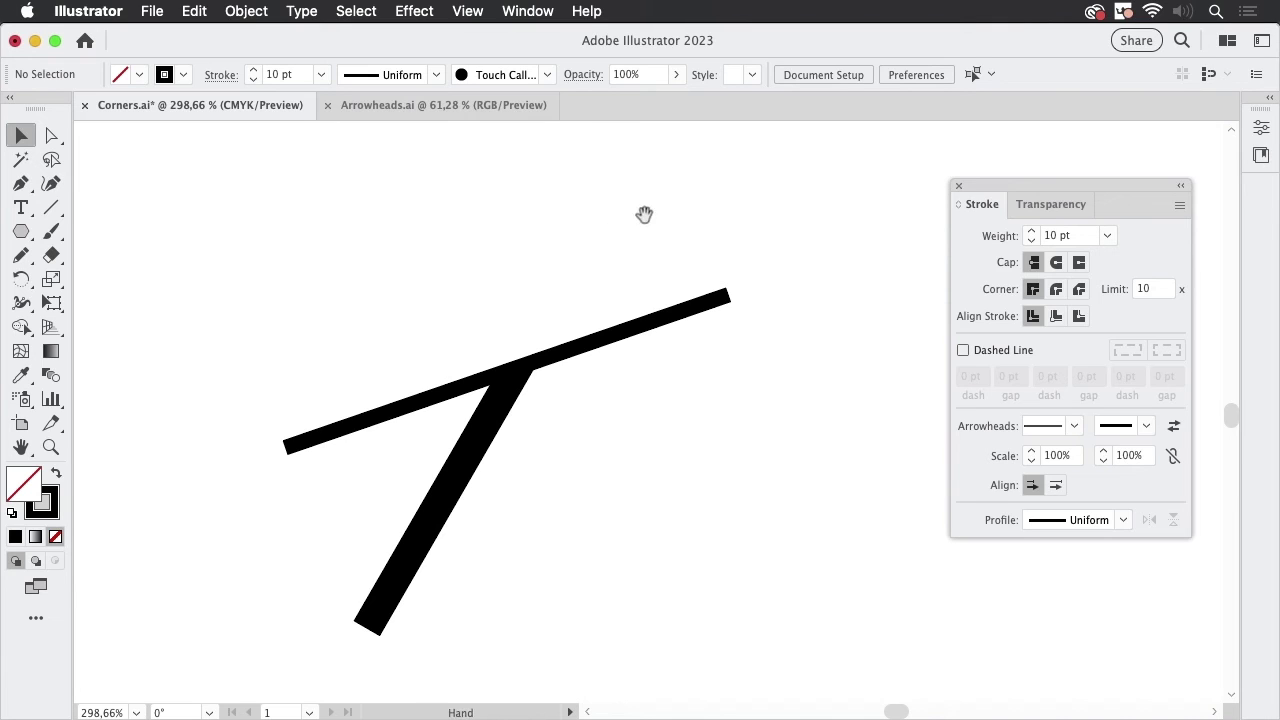
- Zoom in on the cubes and test-pull the right cube's outer hexagon, then undo
alt+super+click(781, 190)
scroll(669, 354, up, 10)
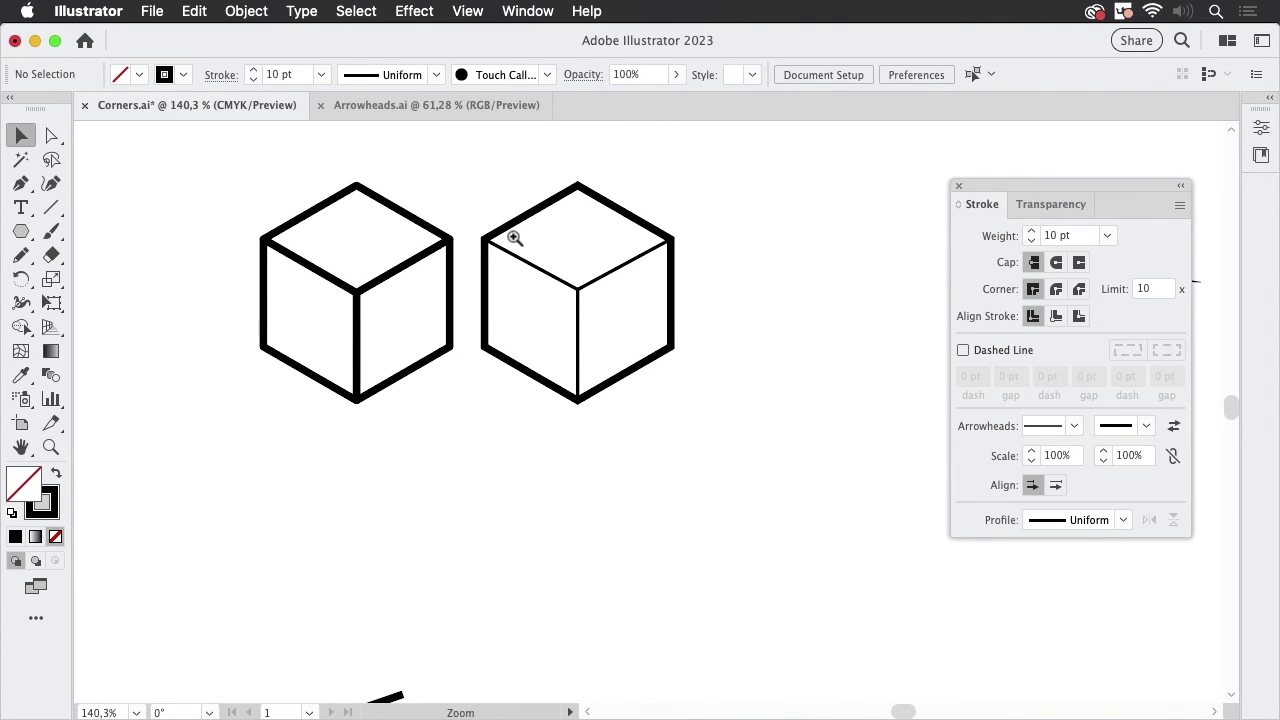
drag(505, 240, 685, 306)
click(730, 514)
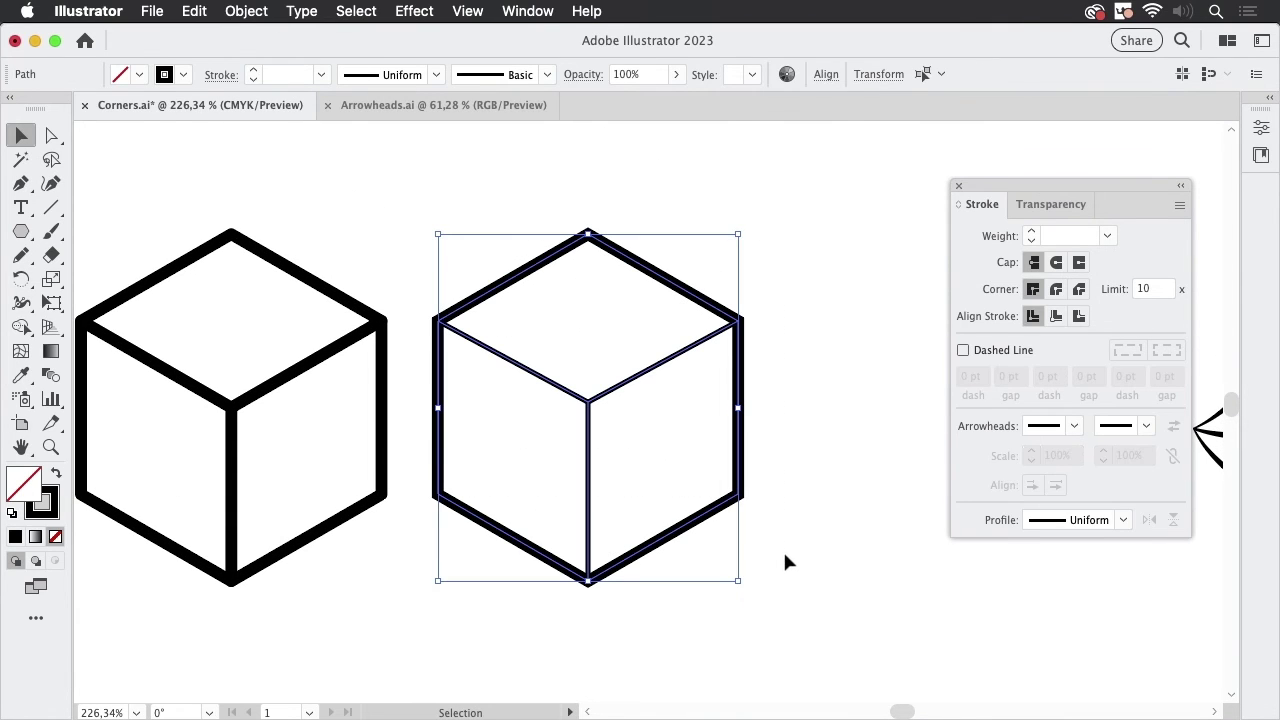
click(789, 458)
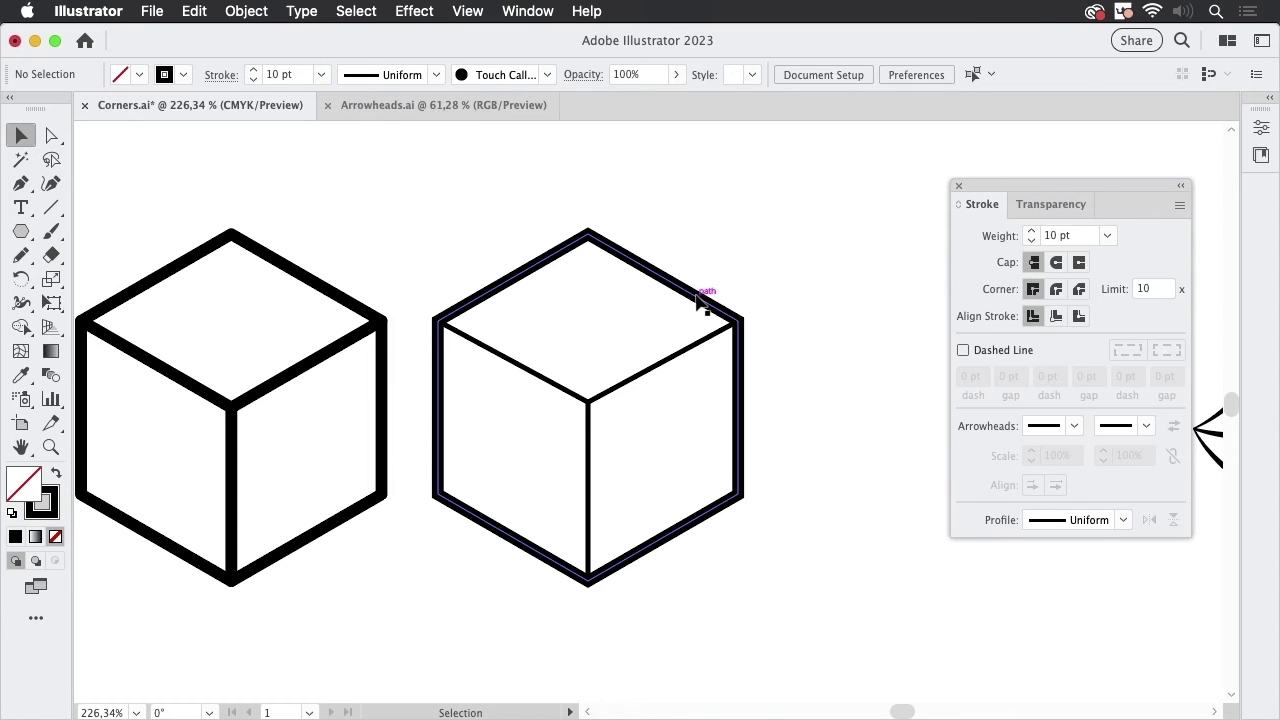
drag(699, 299, 905, 220)
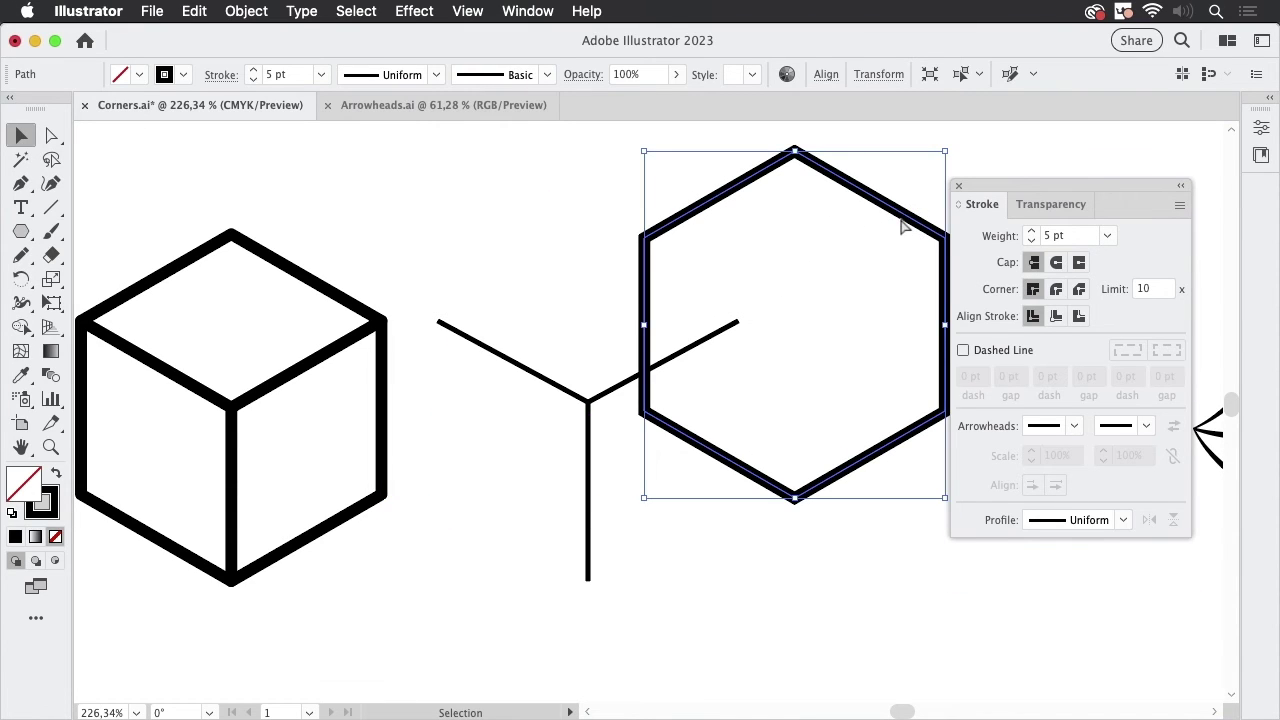
key(ctrl+z)
click(806, 220)
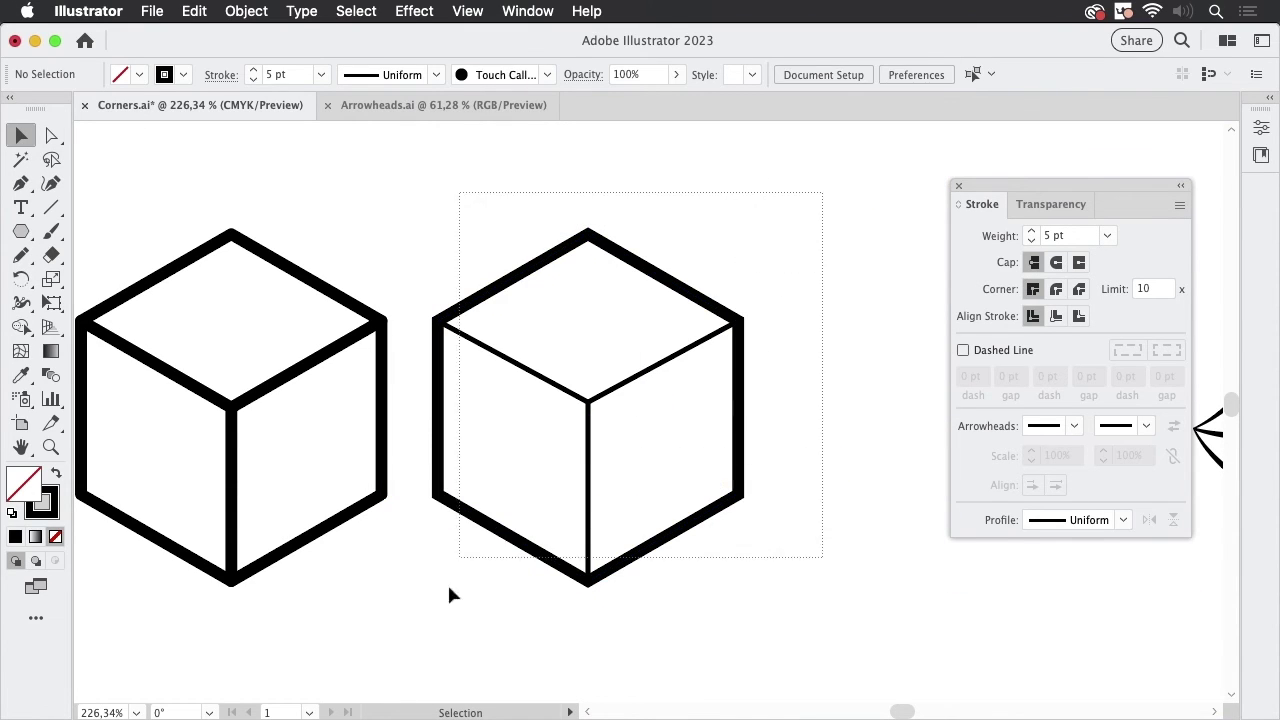
- Recentre the cubes and test-pull the left cube's top face, then undo
drag(429, 661, 433, 657)
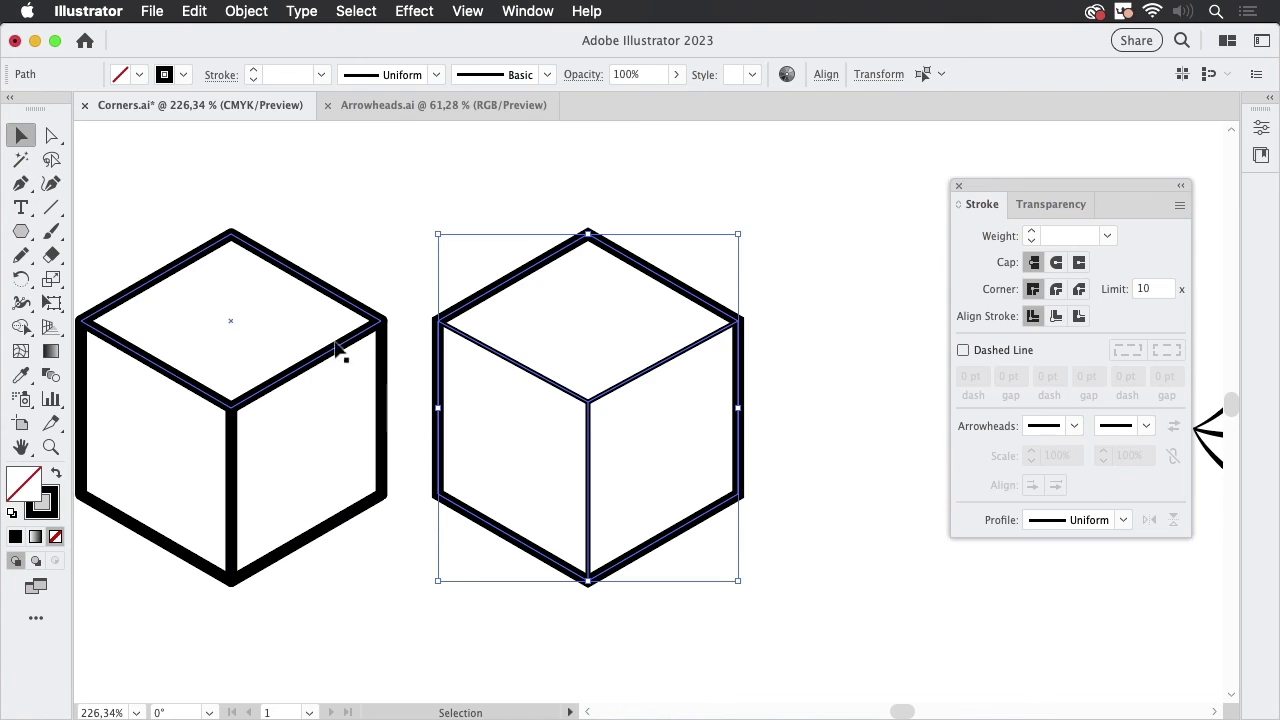
drag(512, 339, 658, 317)
click(640, 205)
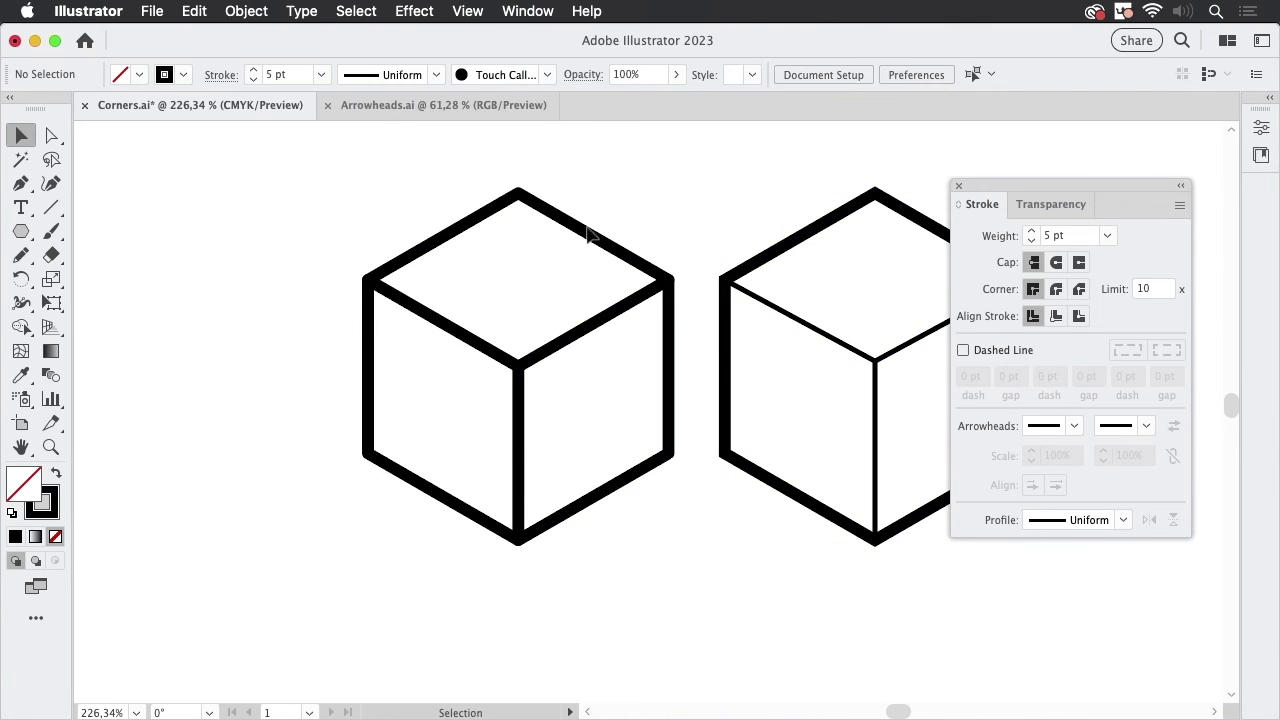
drag(590, 237, 440, 218)
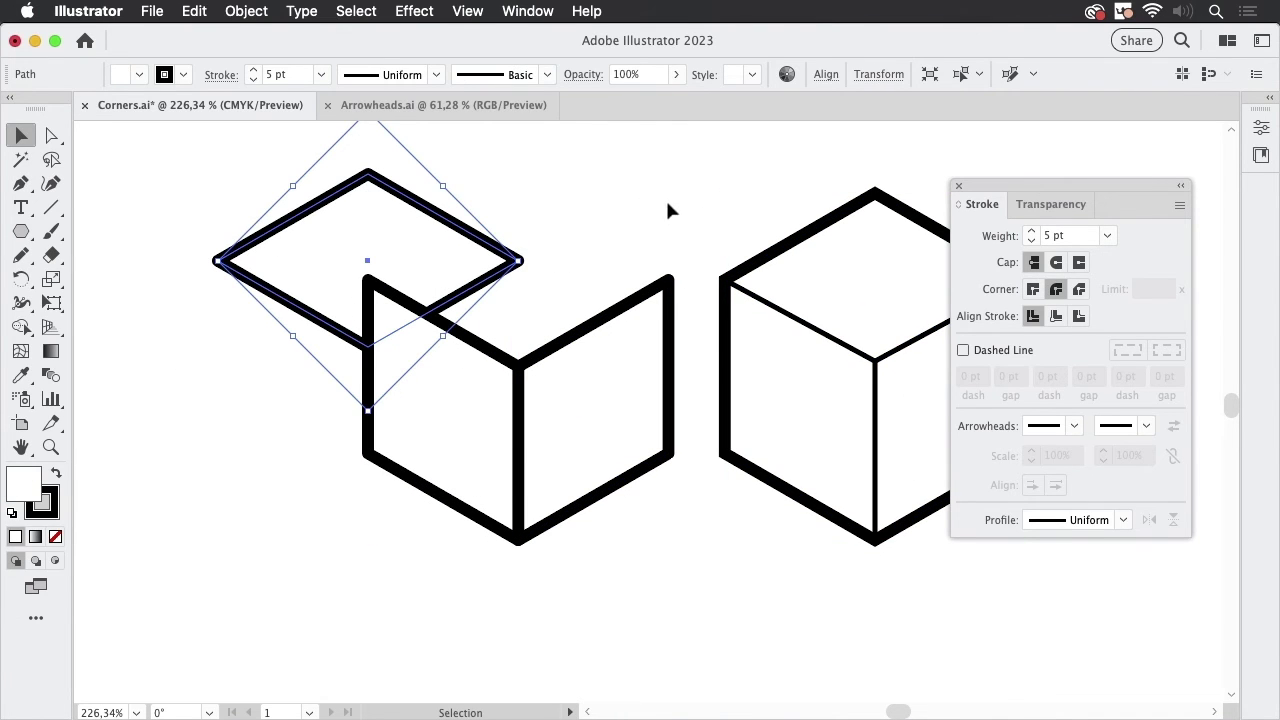
key(ctrl+z)
click(715, 218)
drag(715, 218, 593, 225)
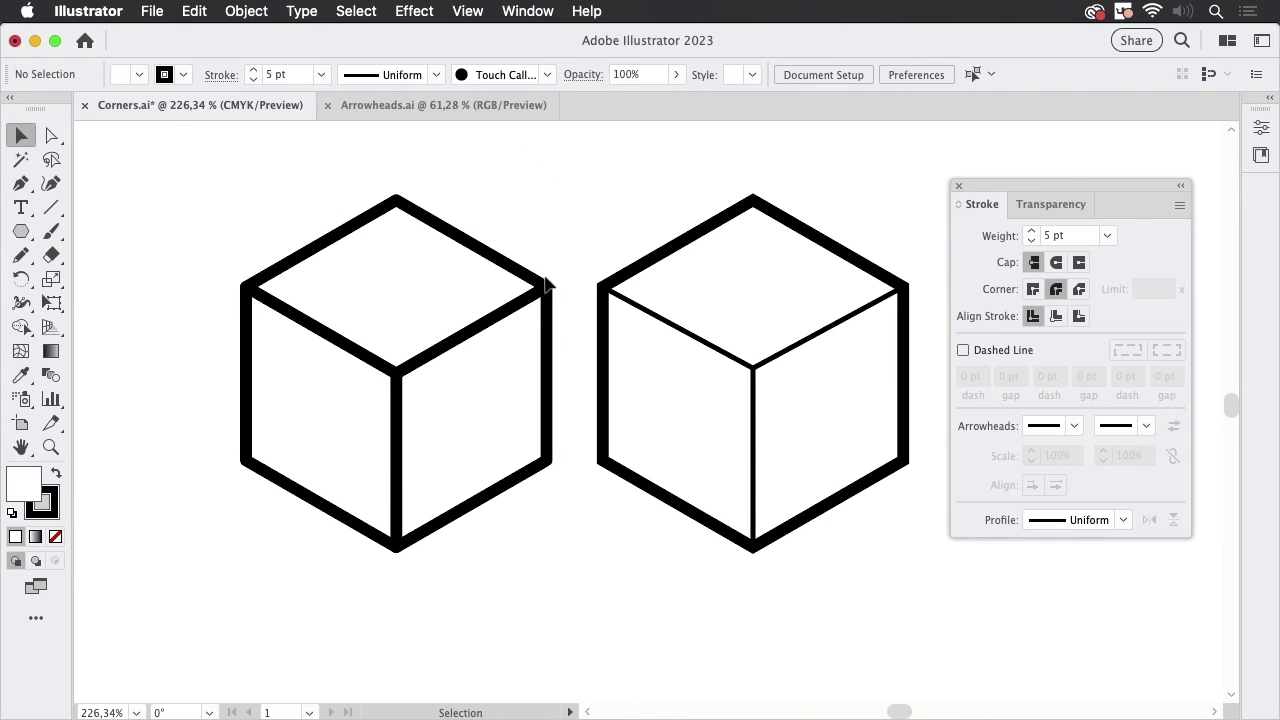
- Duplicate the right cube's outer hexagon onto the left cube
click(660, 263)
drag(660, 263, 302, 264)
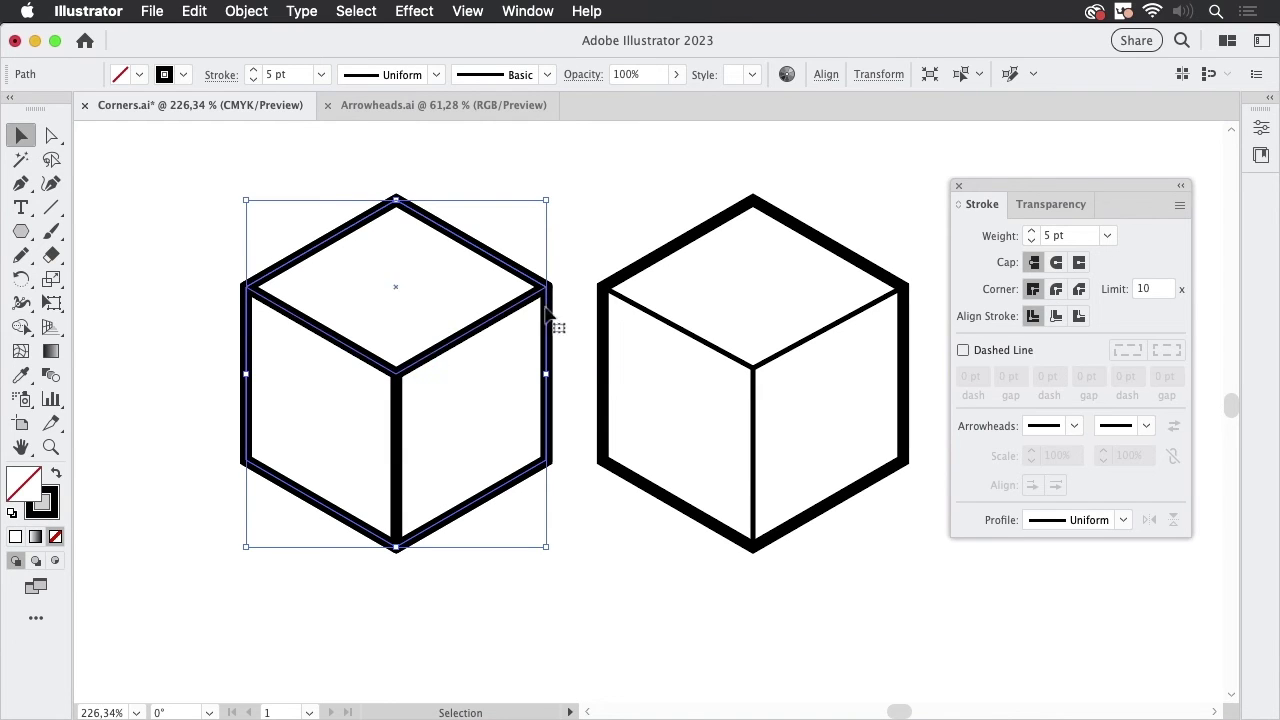
click(623, 468)
click(860, 597)
scroll(860, 598, down, 5)
scroll(572, 398, right, 3)
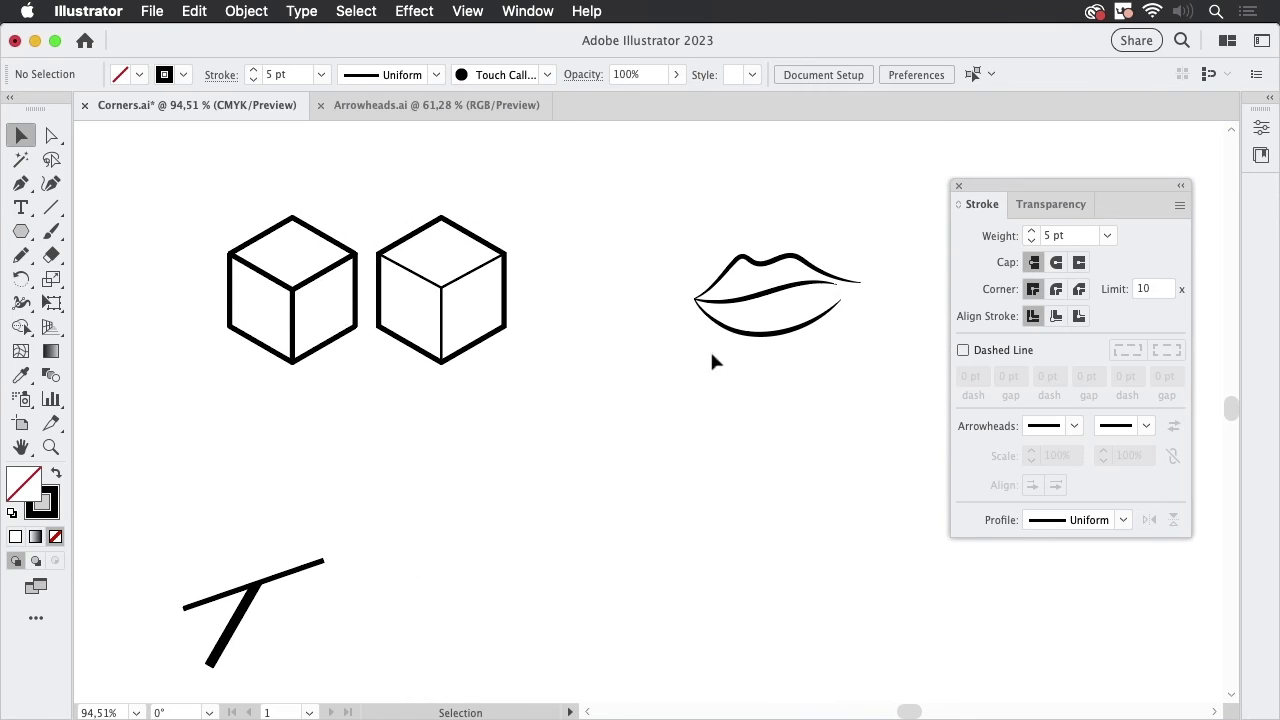
scroll(731, 280, up, 5)
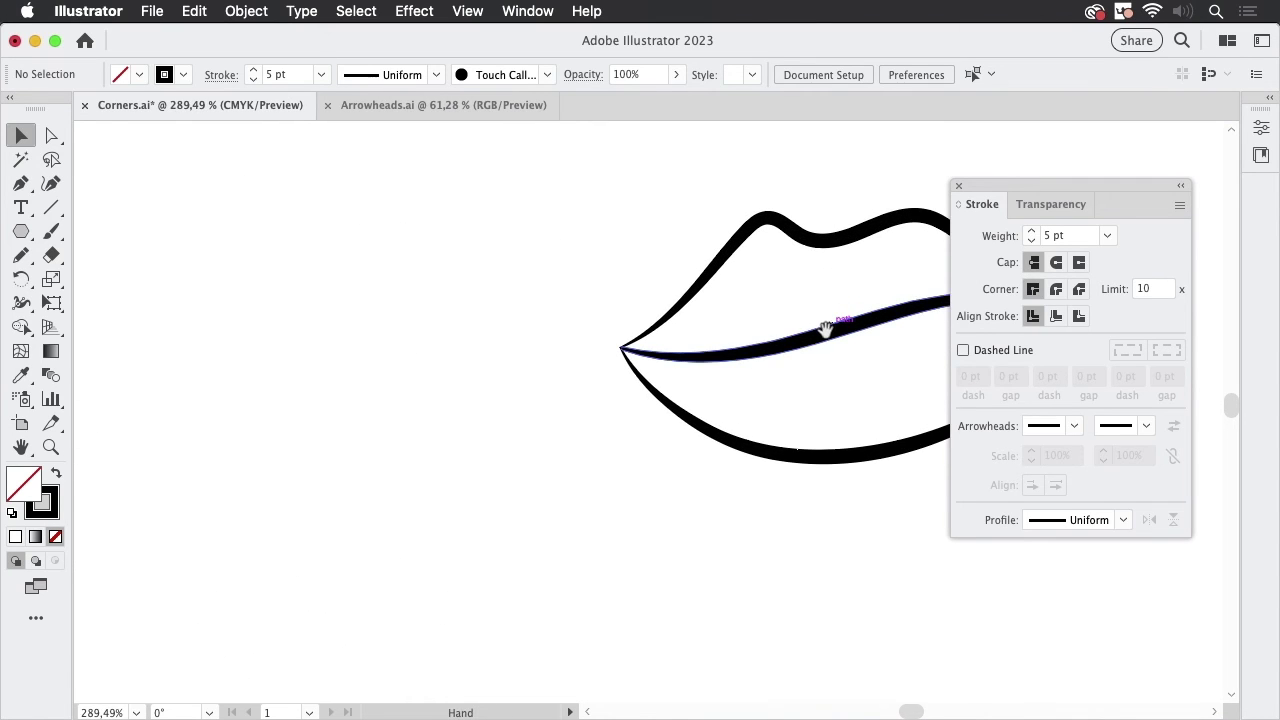
scroll(823, 329, right, 2)
scroll(556, 356, up, 5)
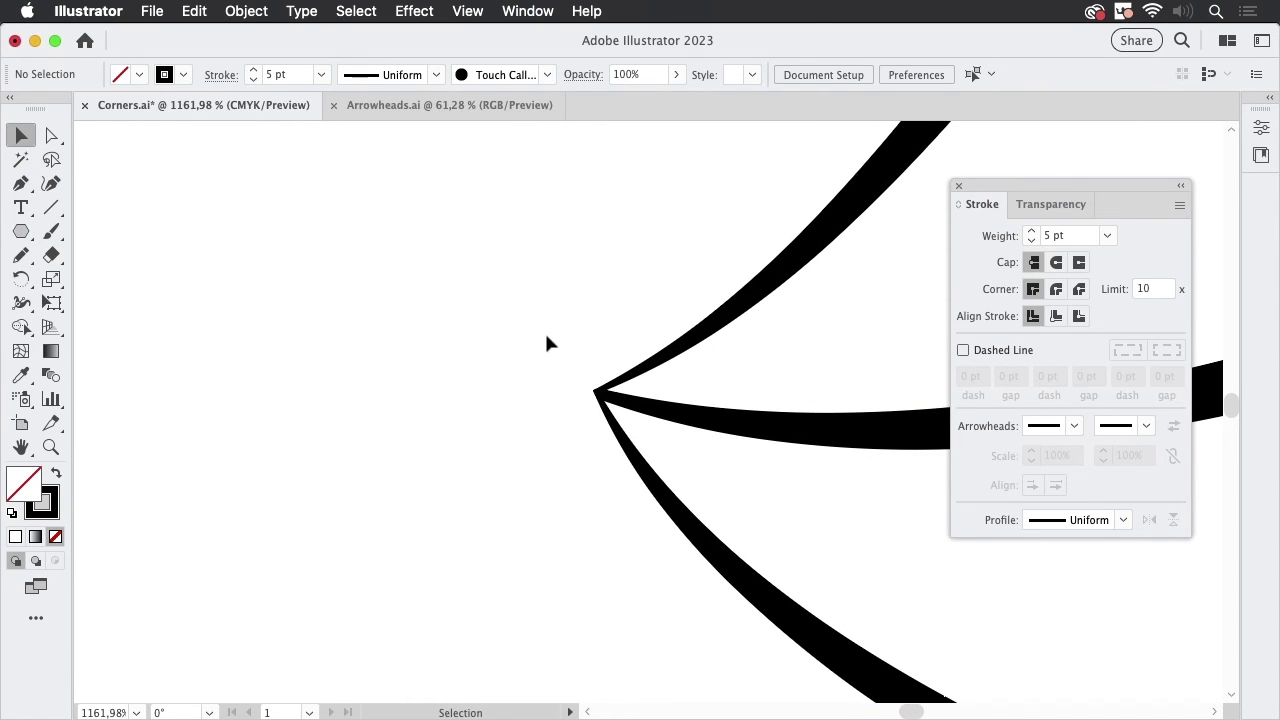
key(super+y)
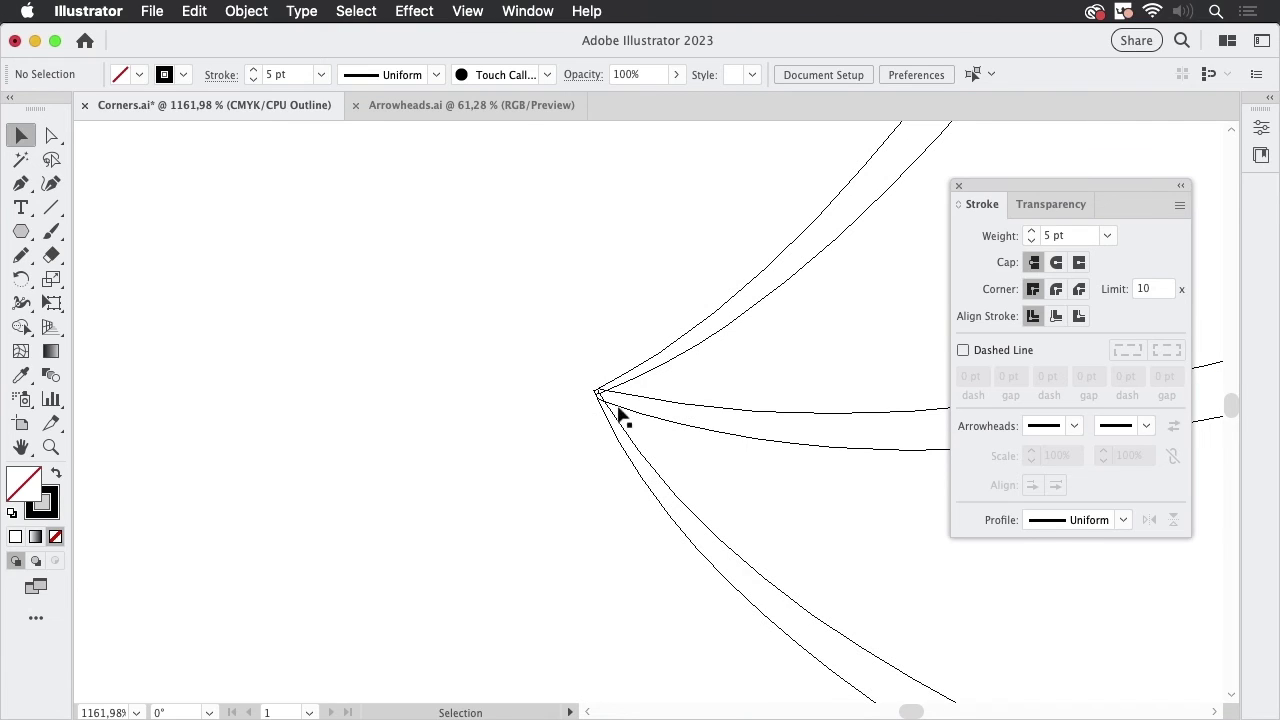
key(super+y)
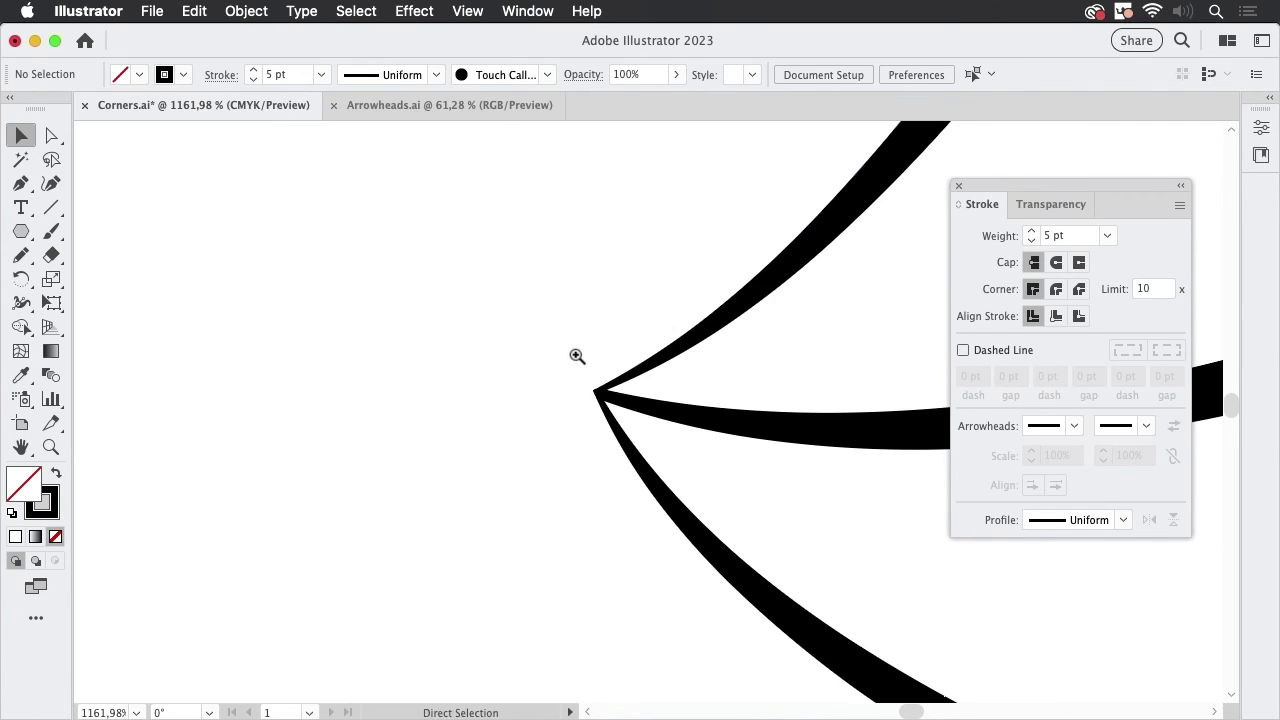
scroll(566, 360, up, 3)
scroll(568, 363, up, 2)
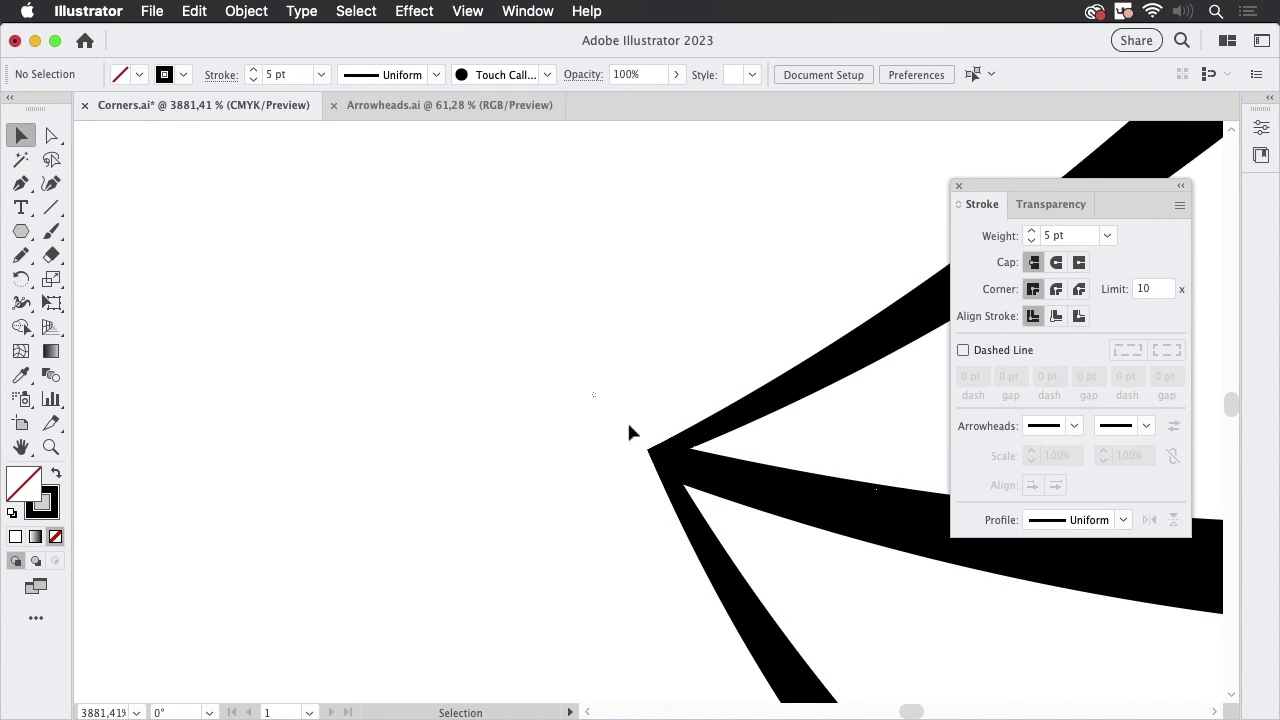
drag(749, 530, 751, 532)
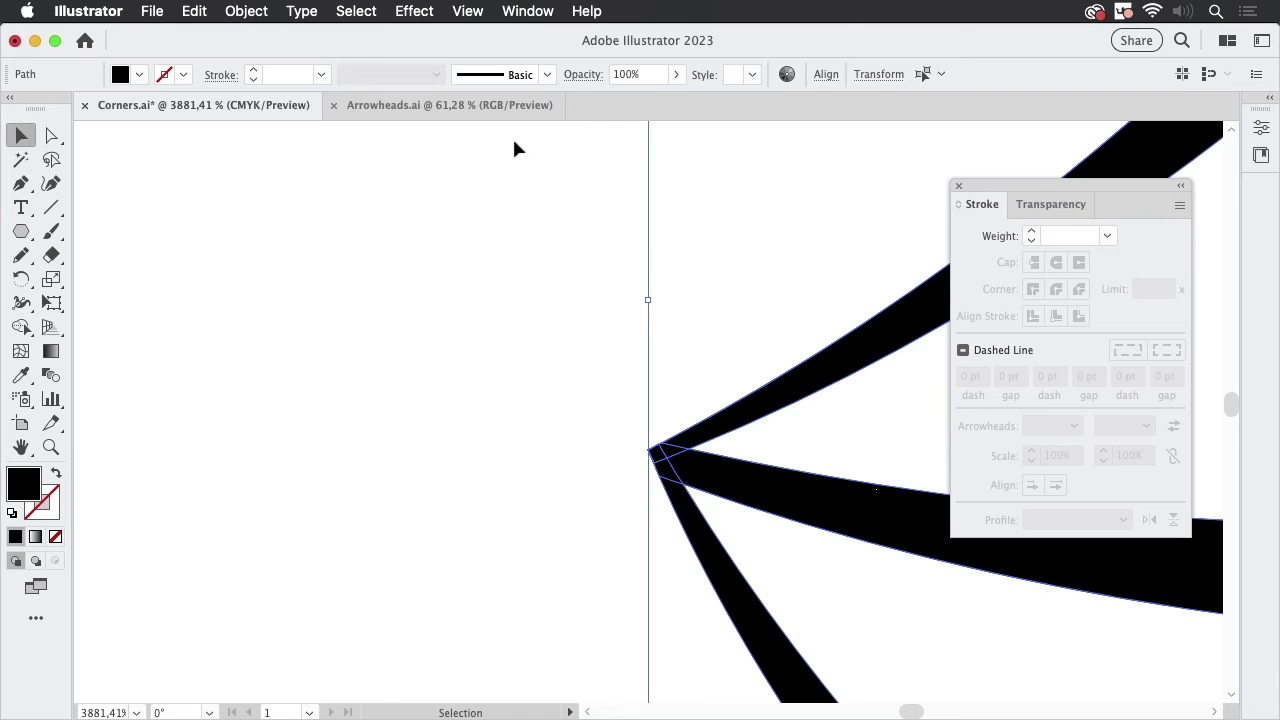
super+click(749, 457)
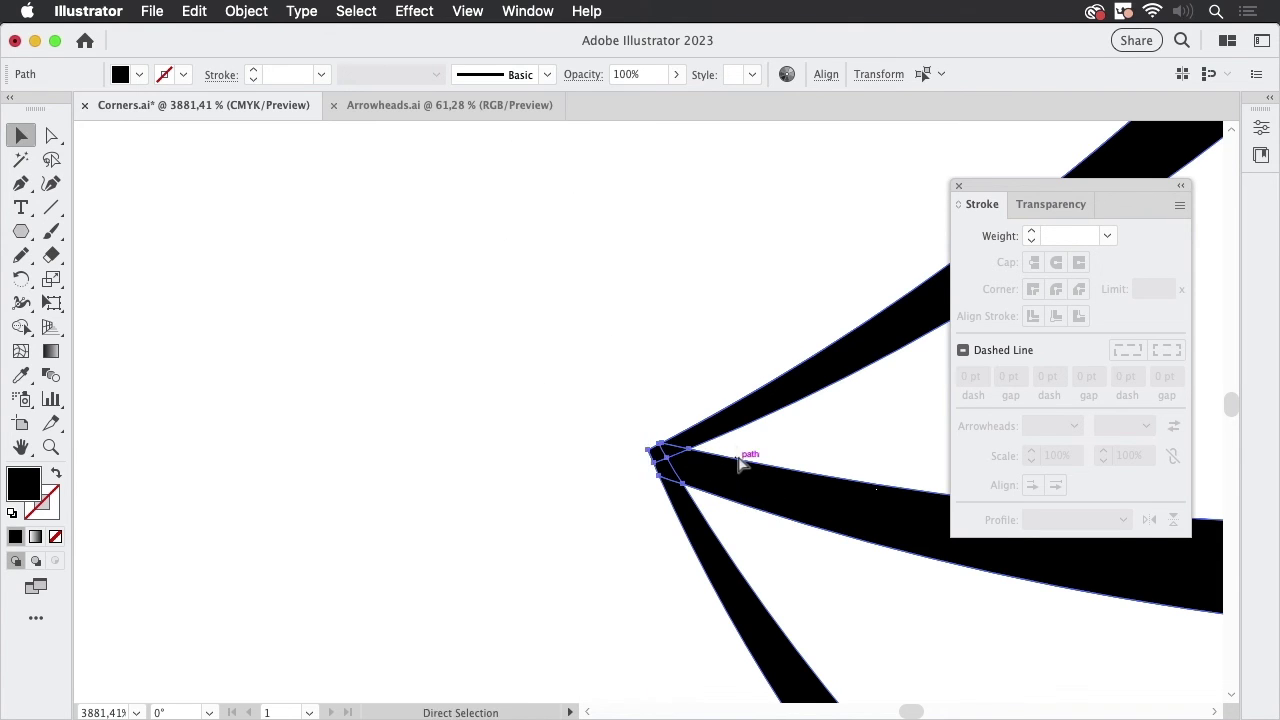
alt+super+click(809, 426)
alt+super+click(614, 473)
alt+super+click(617, 477)
drag(729, 460, 777, 429)
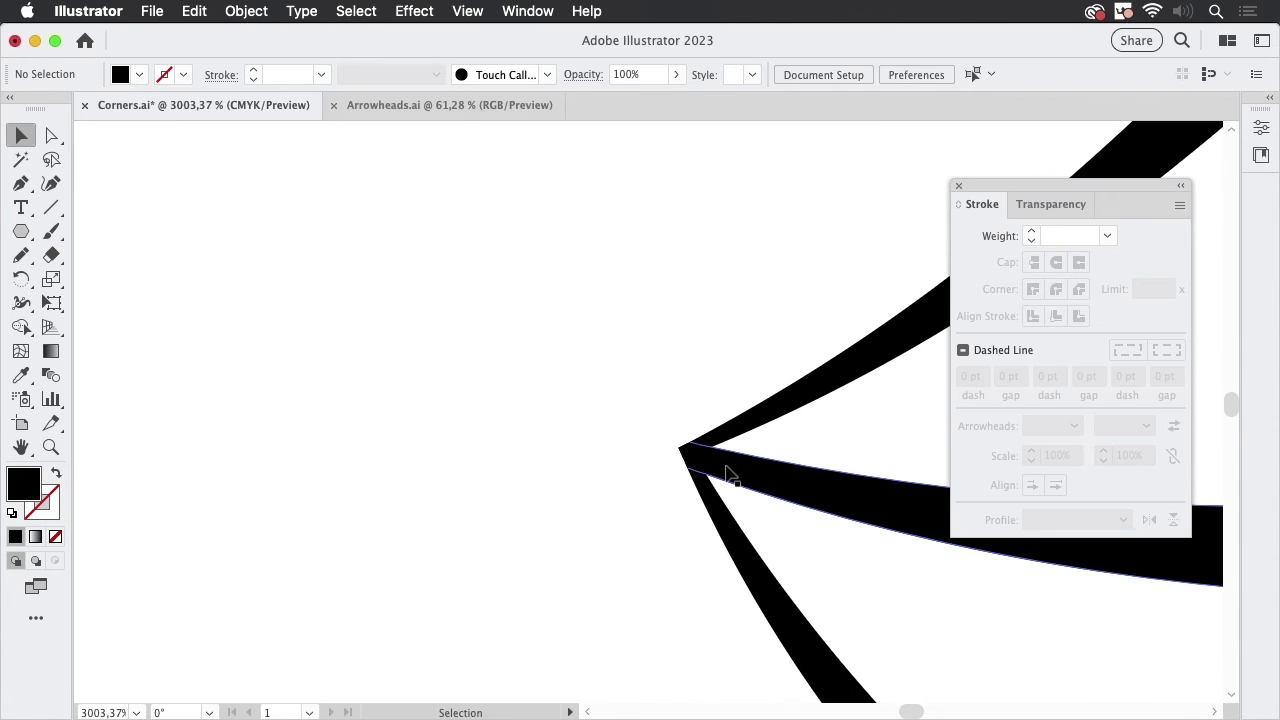
drag(717, 474, 820, 493)
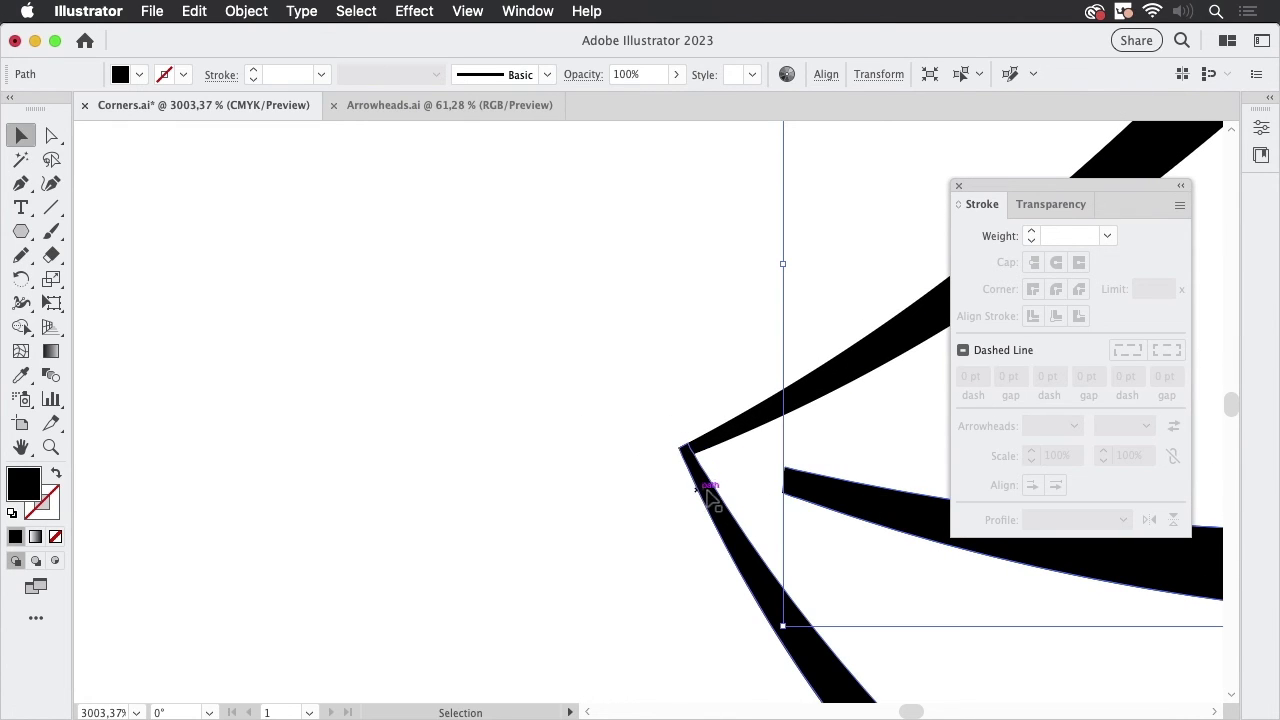
drag(700, 486, 663, 500)
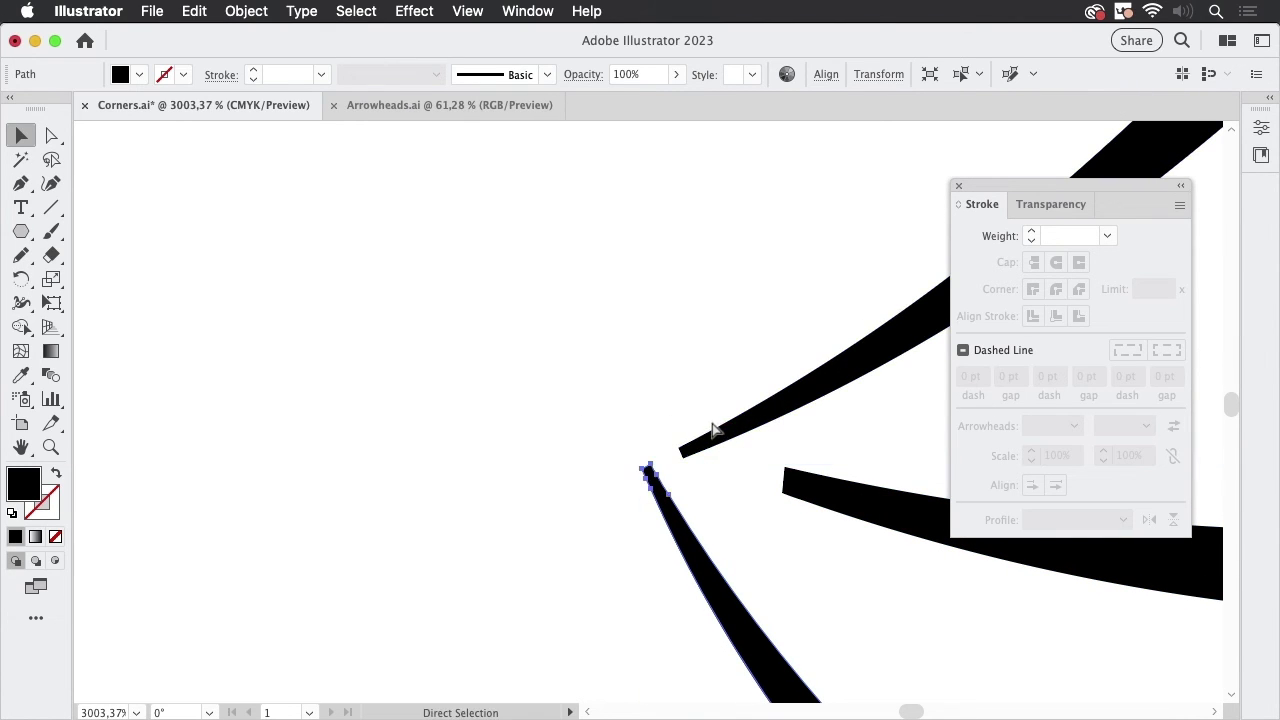
key(super+z)
key(super+z)
click(700, 380)
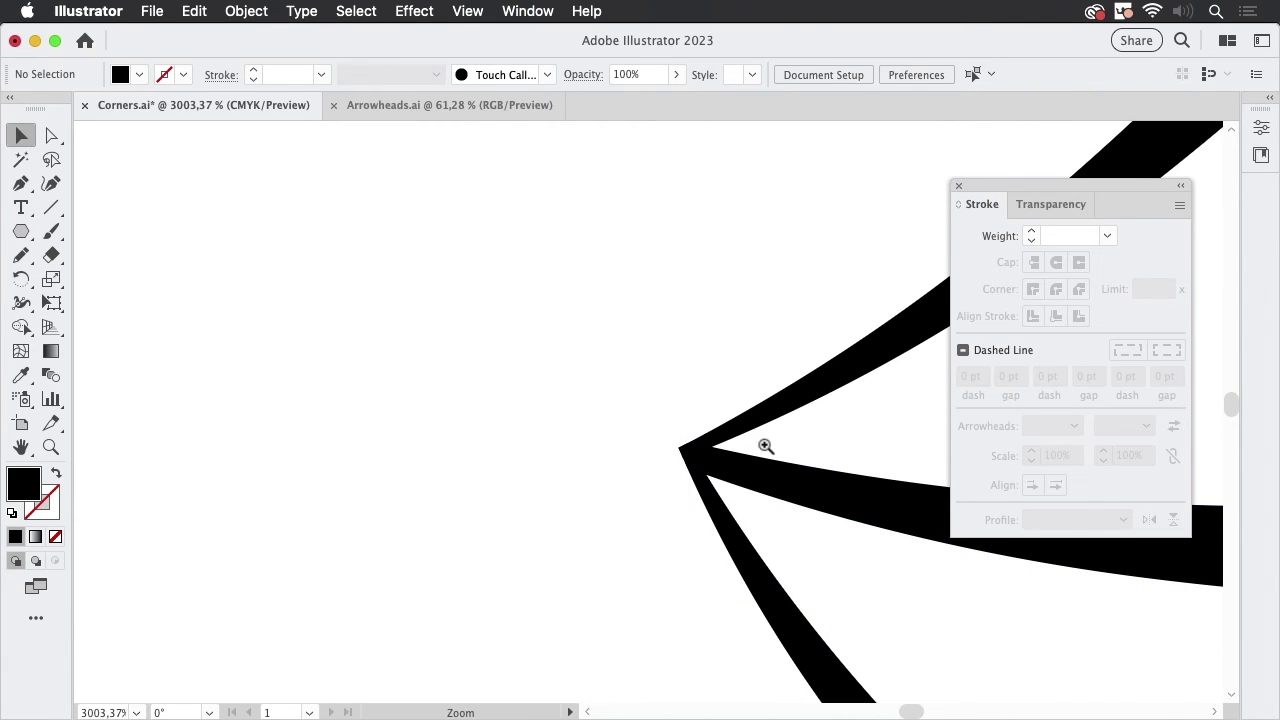
scroll(760, 457, down, 10)
scroll(683, 458, down, 3)
scroll(651, 451, left, 8)
scroll(606, 343, down, 5)
scroll(629, 414, left, 6)
scroll(480, 530, up, 3)
scroll(563, 522, down, 4)
scroll(443, 528, down, 2)
scroll(569, 540, down, 5)
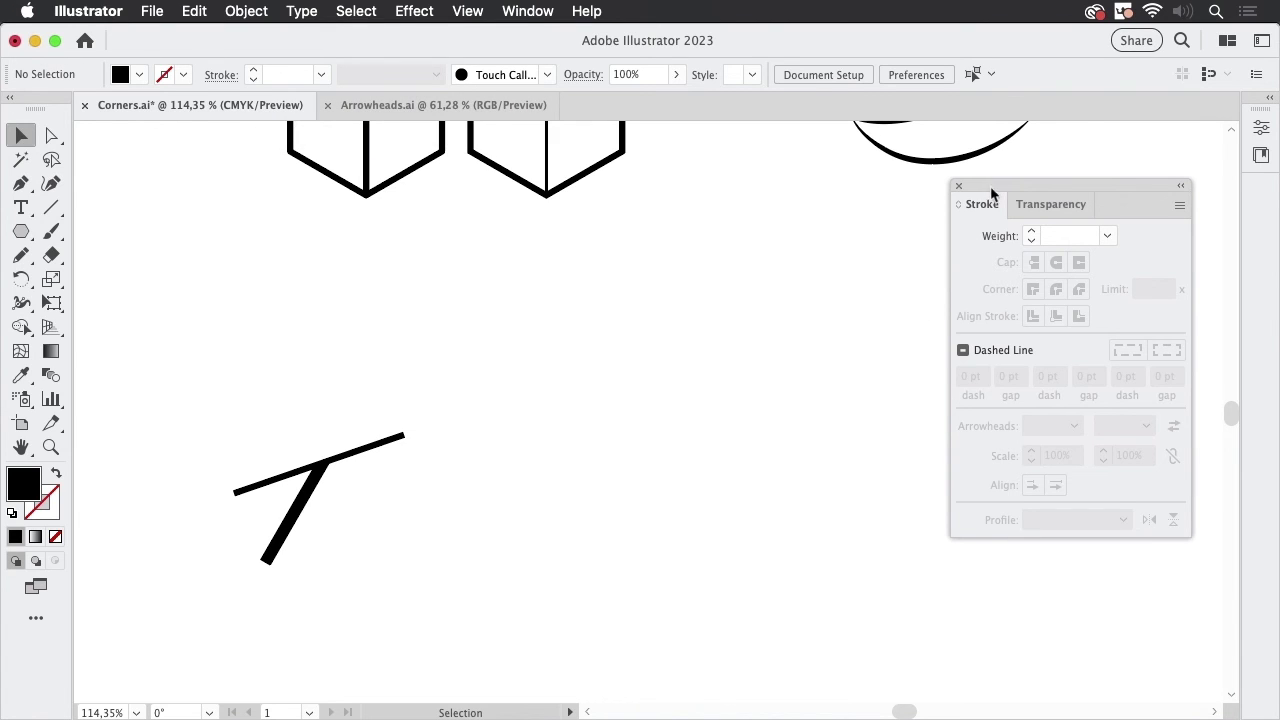
drag(993, 193, 542, 248)
click(311, 500)
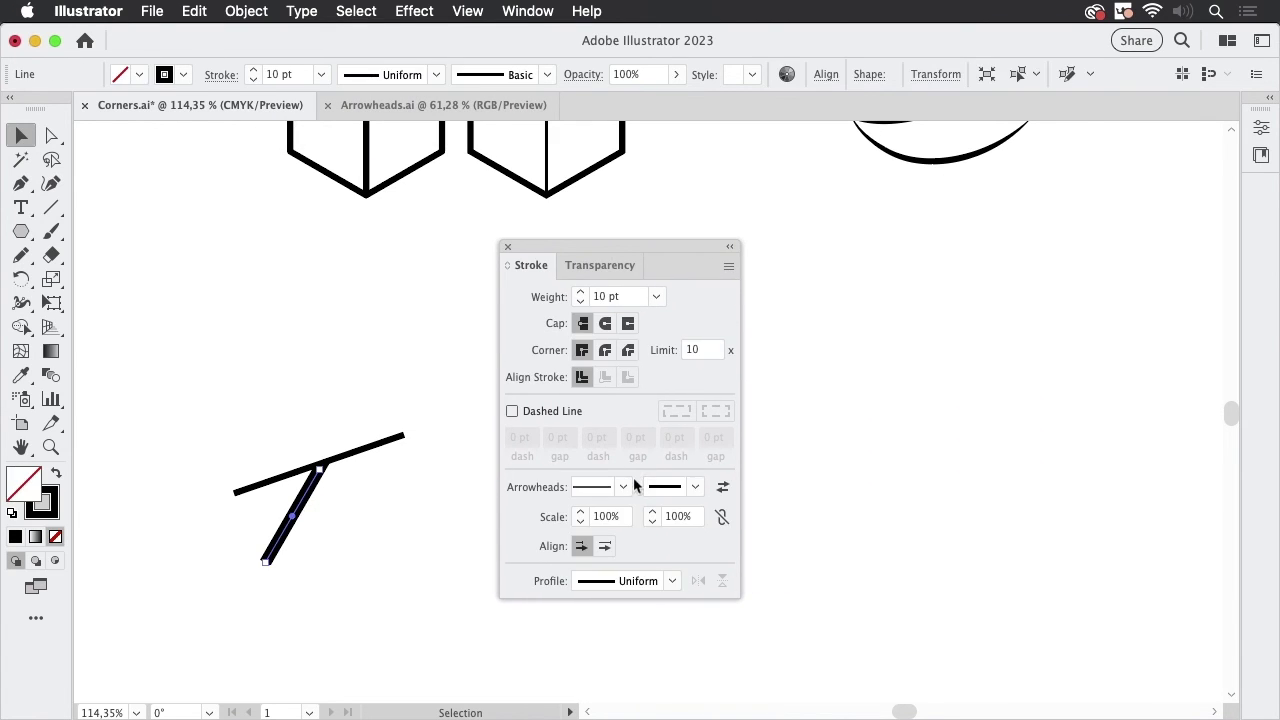
click(623, 487)
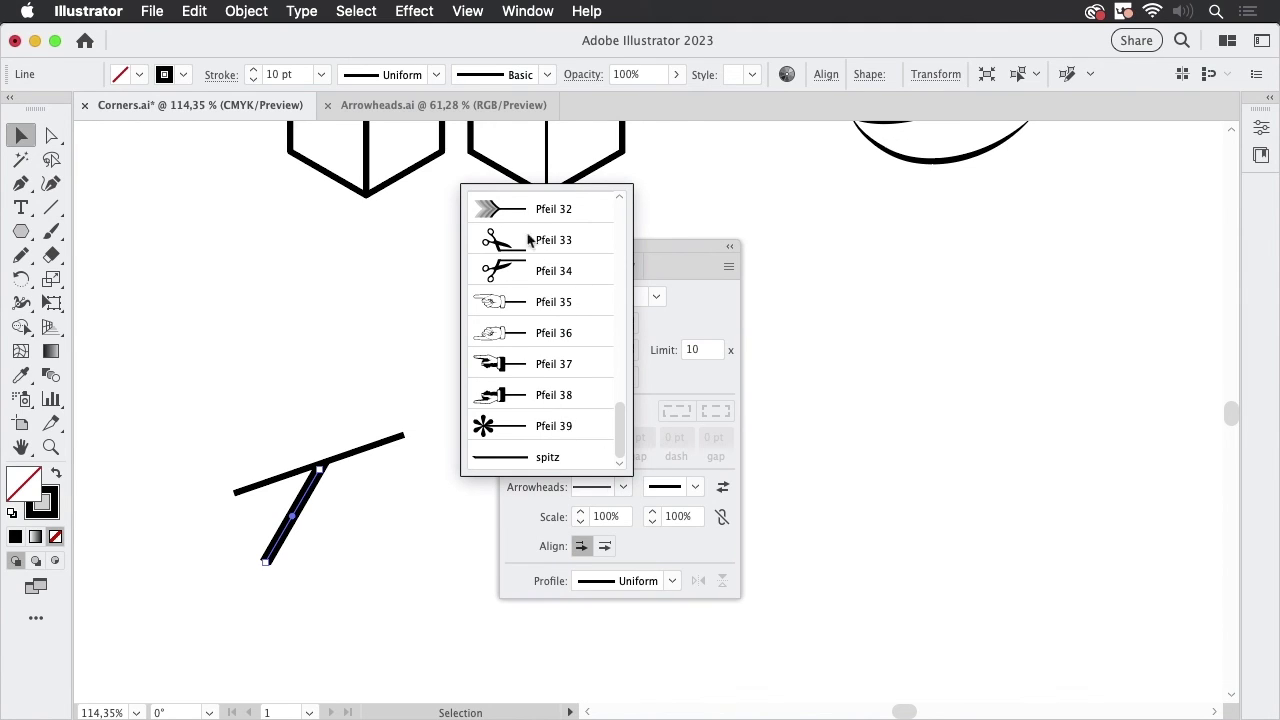
click(403, 378)
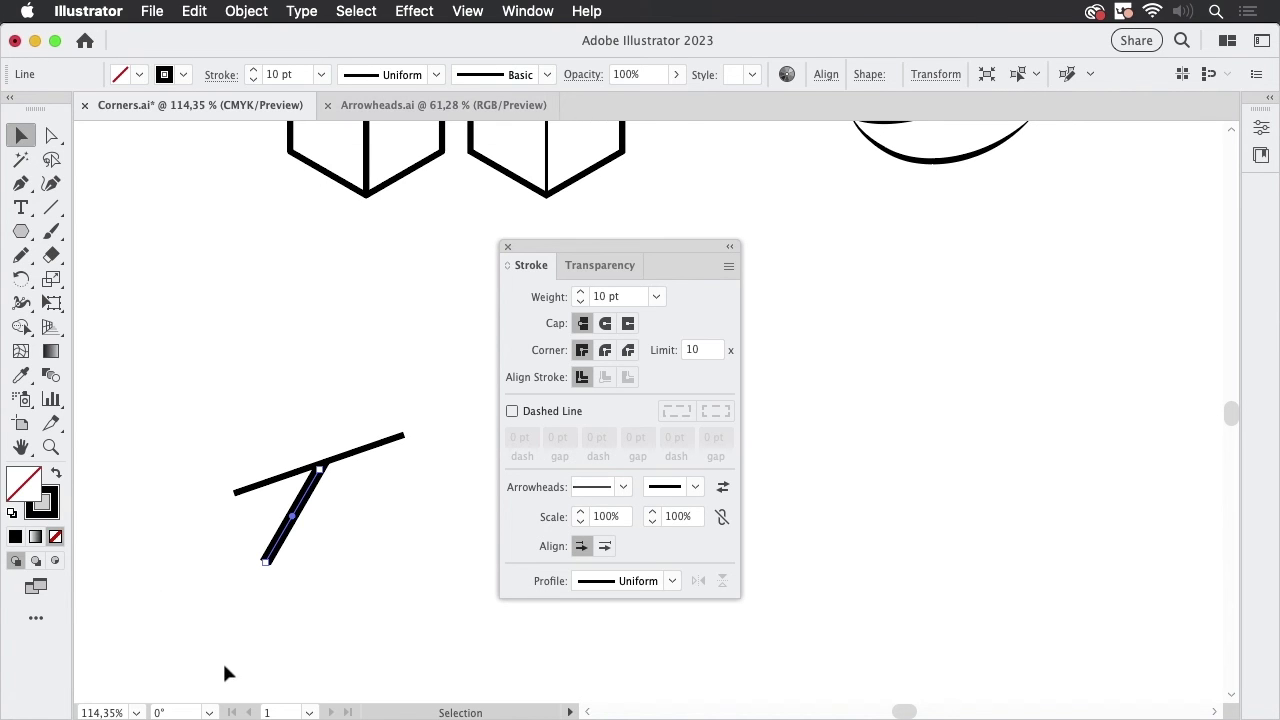
- Bring Finder forward and reposition the Illustrator folder window
click(167, 688)
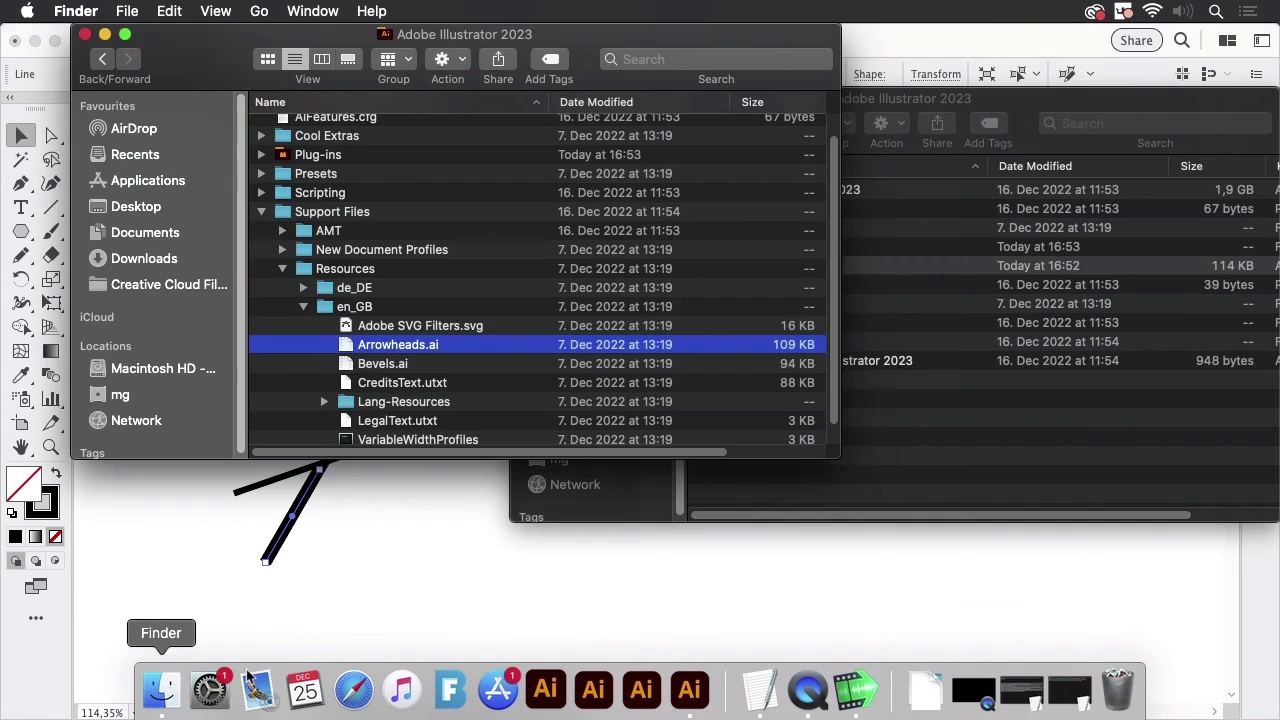
drag(1008, 110, 948, 238)
drag(561, 42, 907, 61)
scroll(791, 323, up, 2)
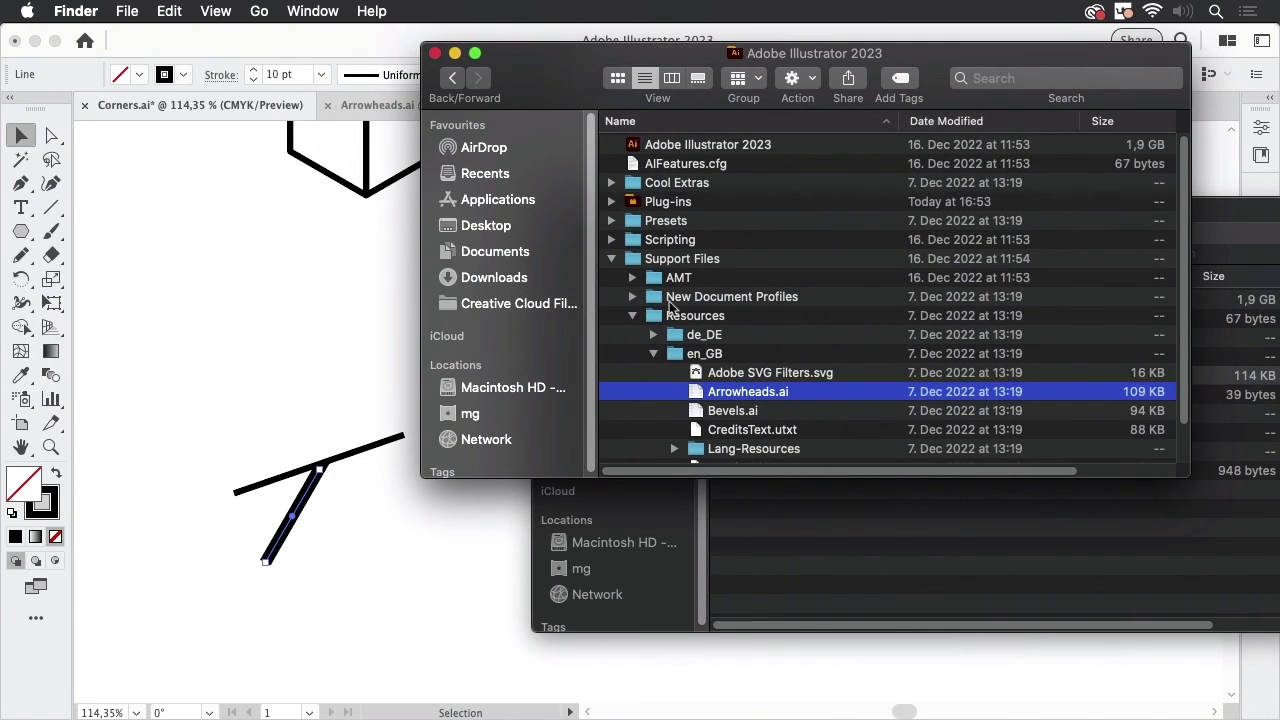
- Select Arrowheads.ai in Support Files › Resources › en_GB, then return to Illustrator
click(611, 258)
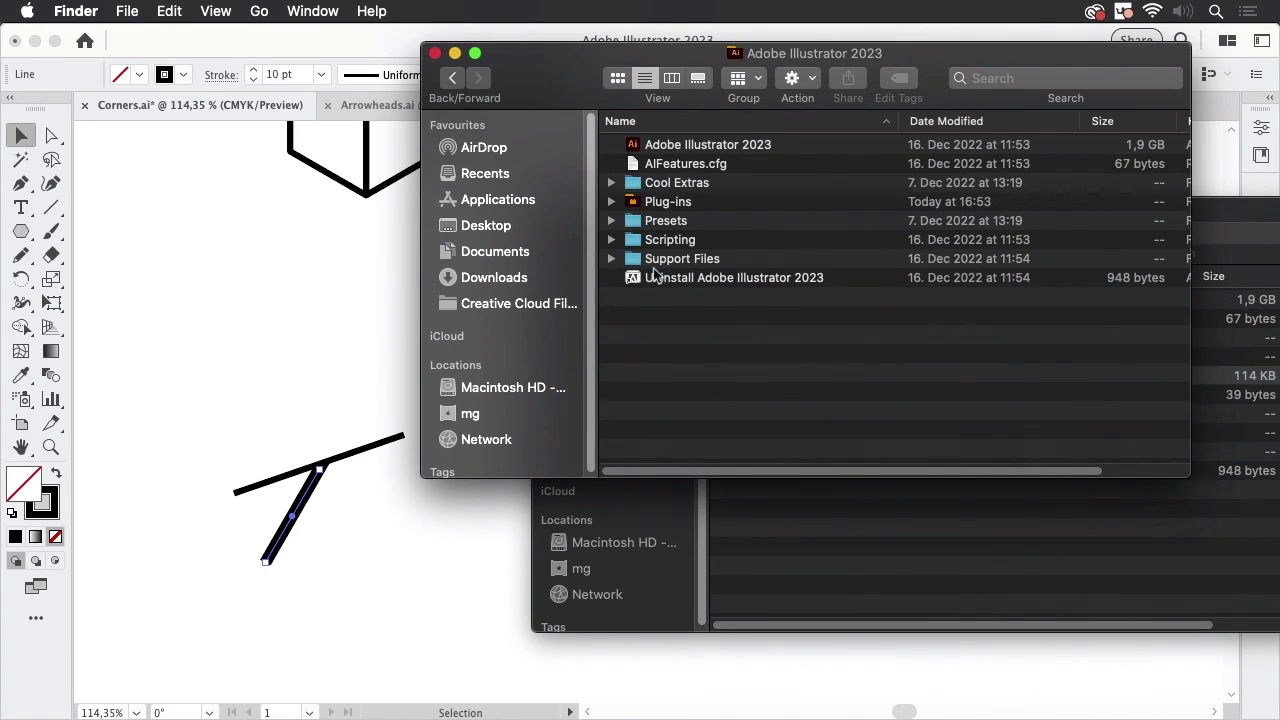
click(636, 262)
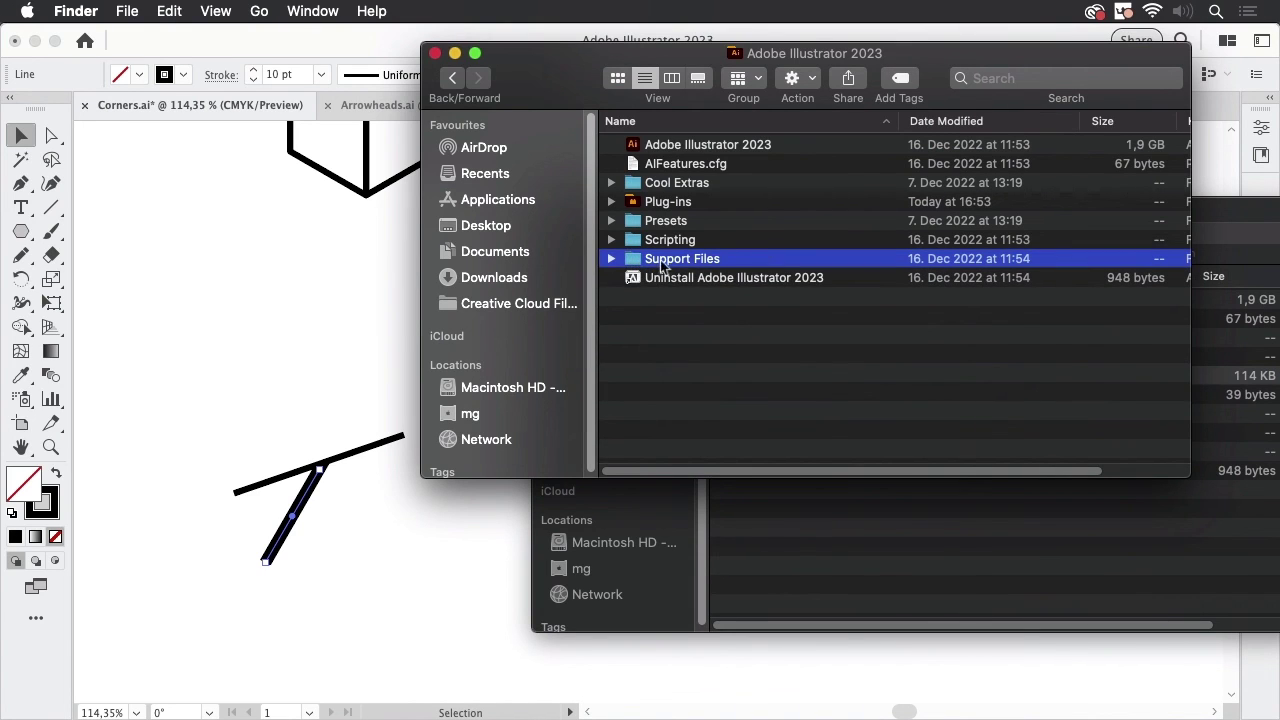
click(611, 258)
click(767, 312)
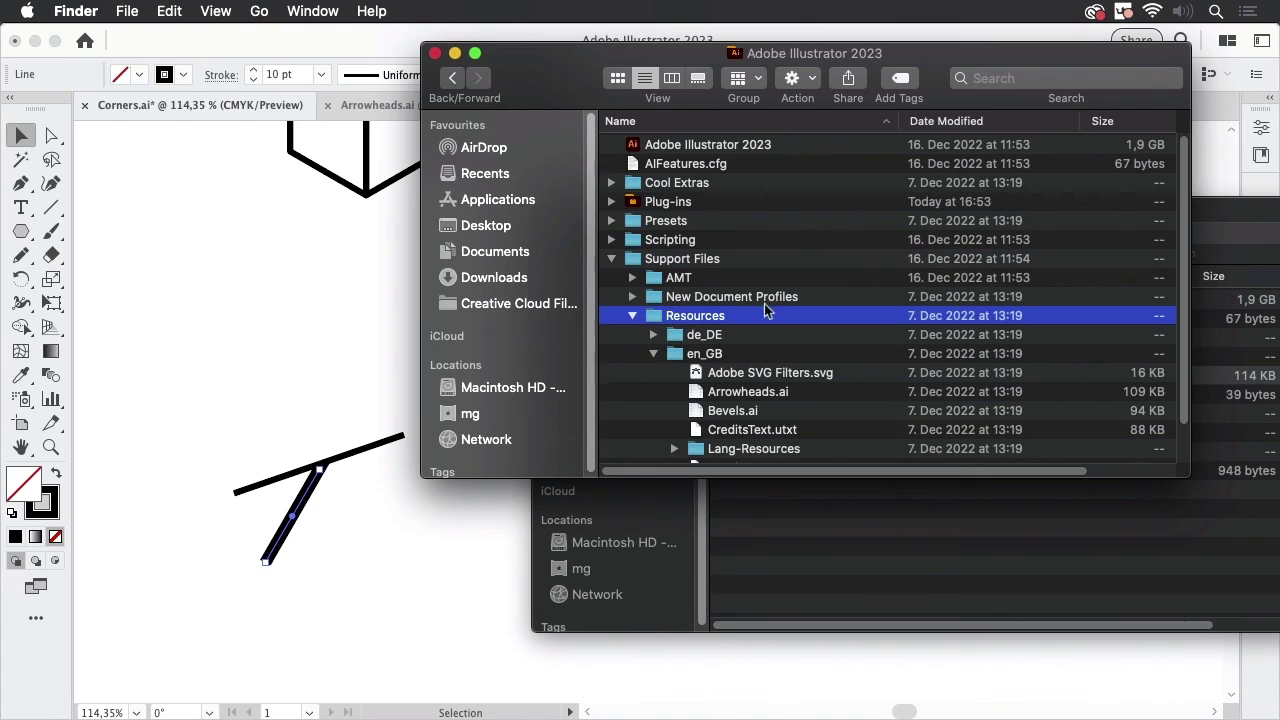
click(673, 357)
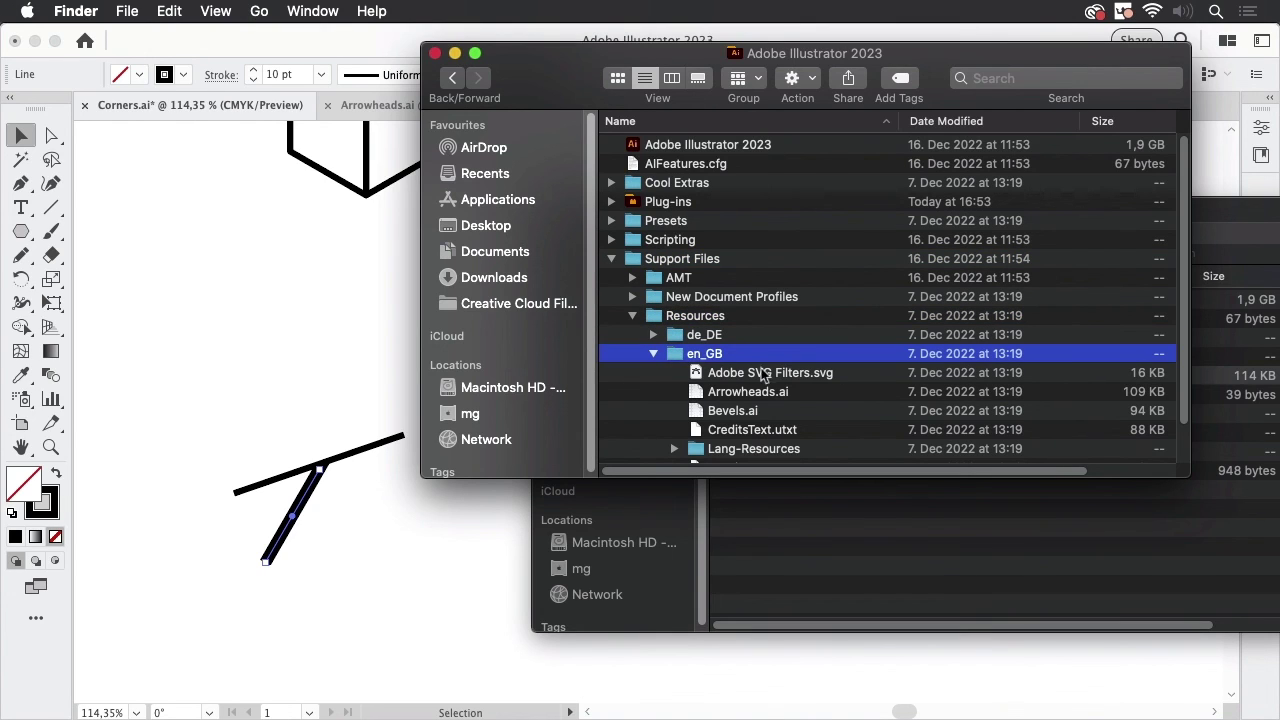
scroll(795, 385, down, 2)
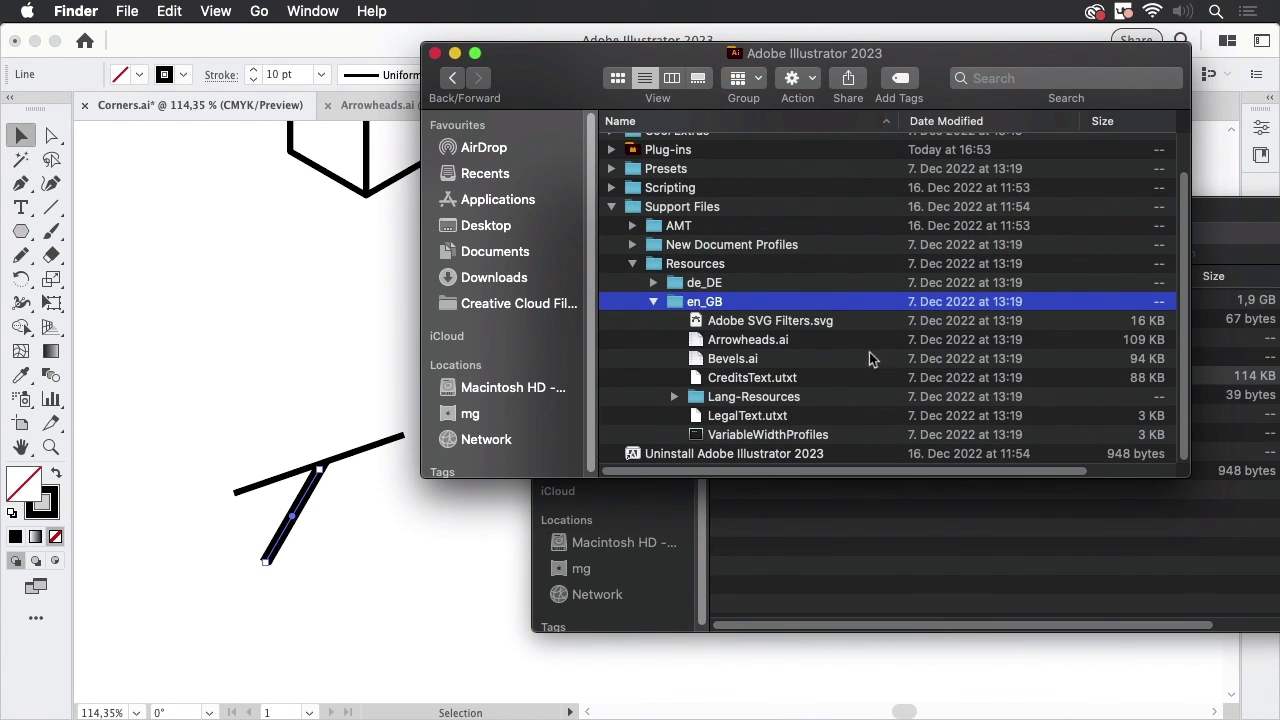
click(710, 343)
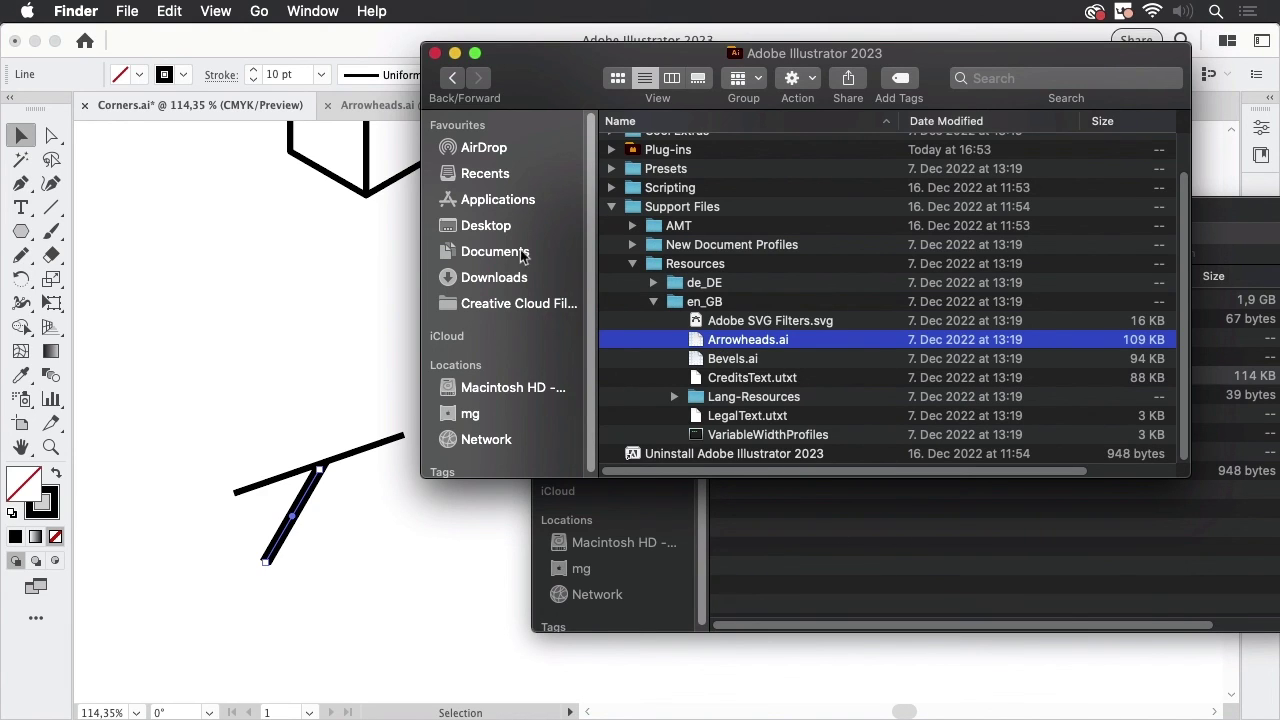
click(300, 250)
- Switch to Arrowheads.ai and zoom in on an arrowhead at the page's bottom-right
click(385, 108)
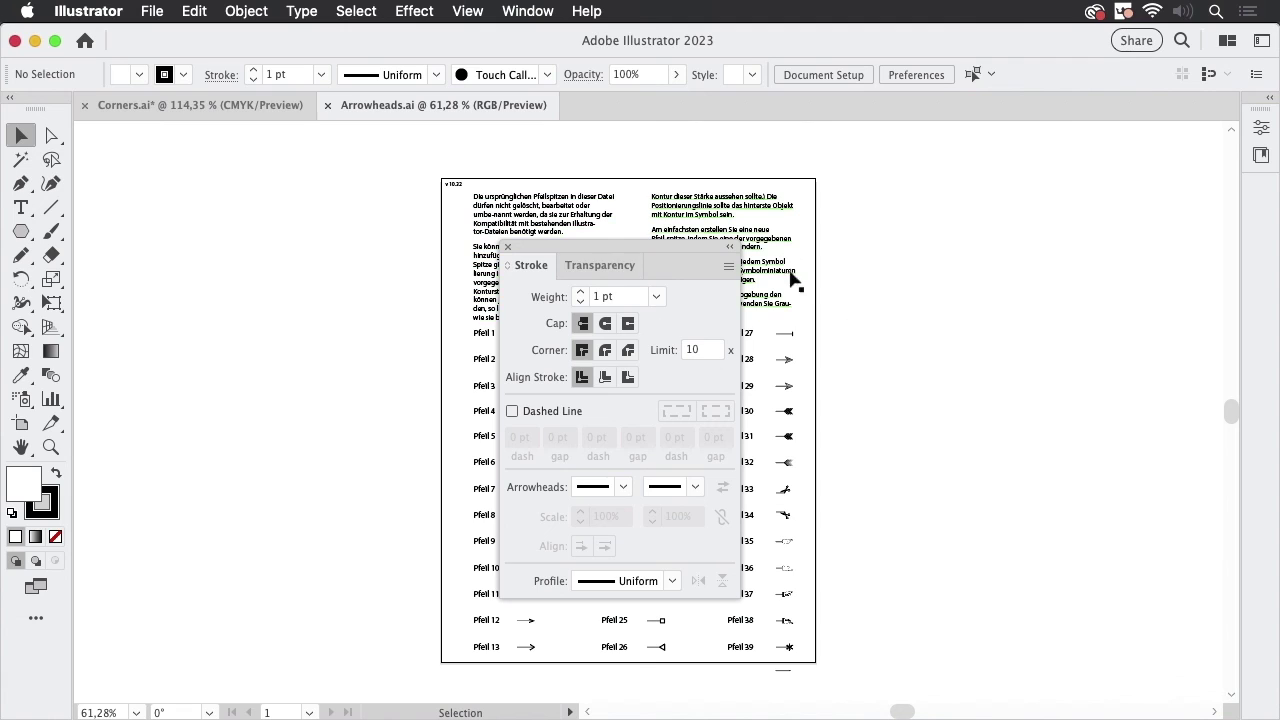
drag(685, 248, 1114, 259)
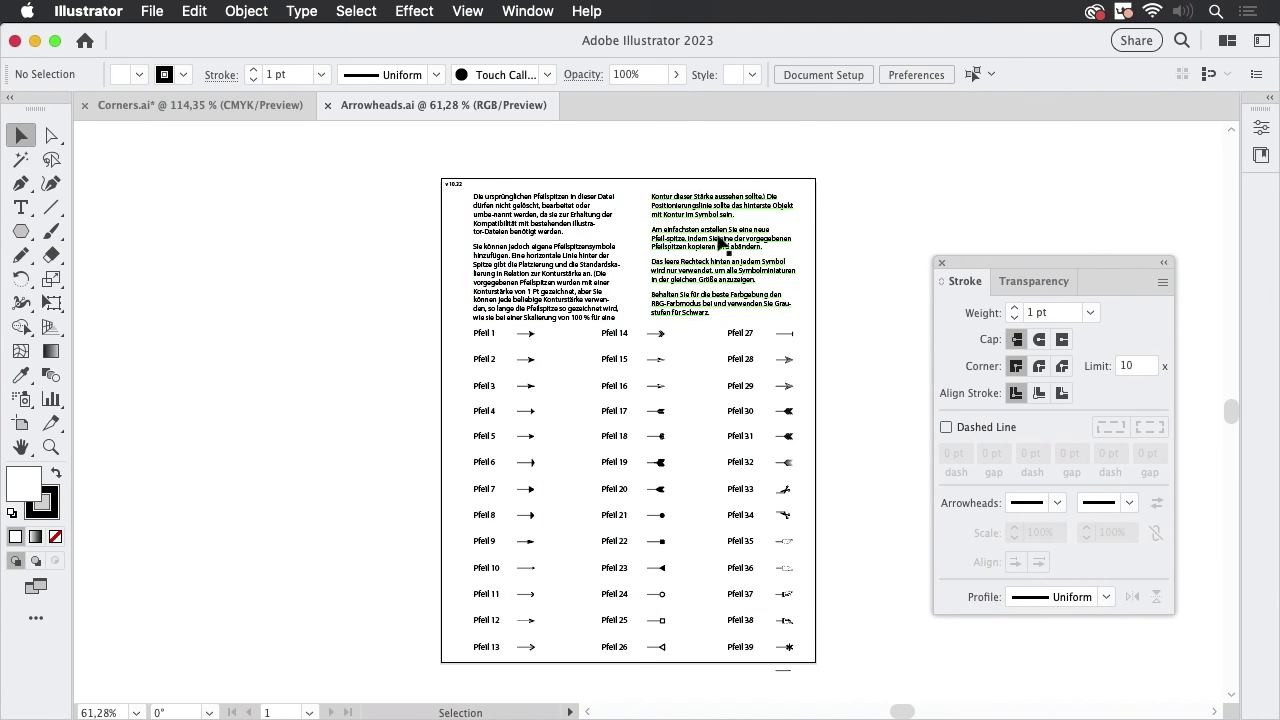
key(z)
mouse_move(772, 684)
mouse_down()
mouse_move(845, 645)
mouse_move(923, 646)
mouse_move(669, 569)
mouse_move(706, 517)
mouse_move(897, 497)
mouse_up()
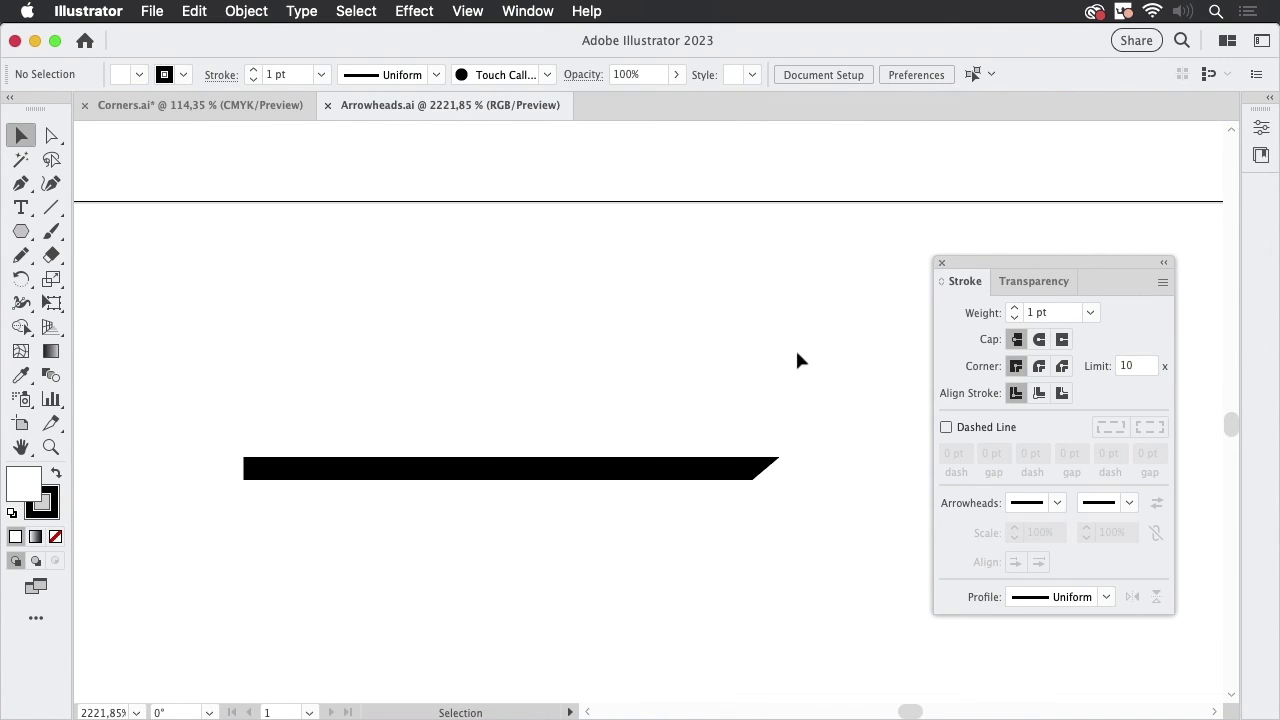
- Close Arrowheads.ai, locate the custom Arrowheads.ai in the Plug-ins folder, and return to Illustrator
click(327, 105)
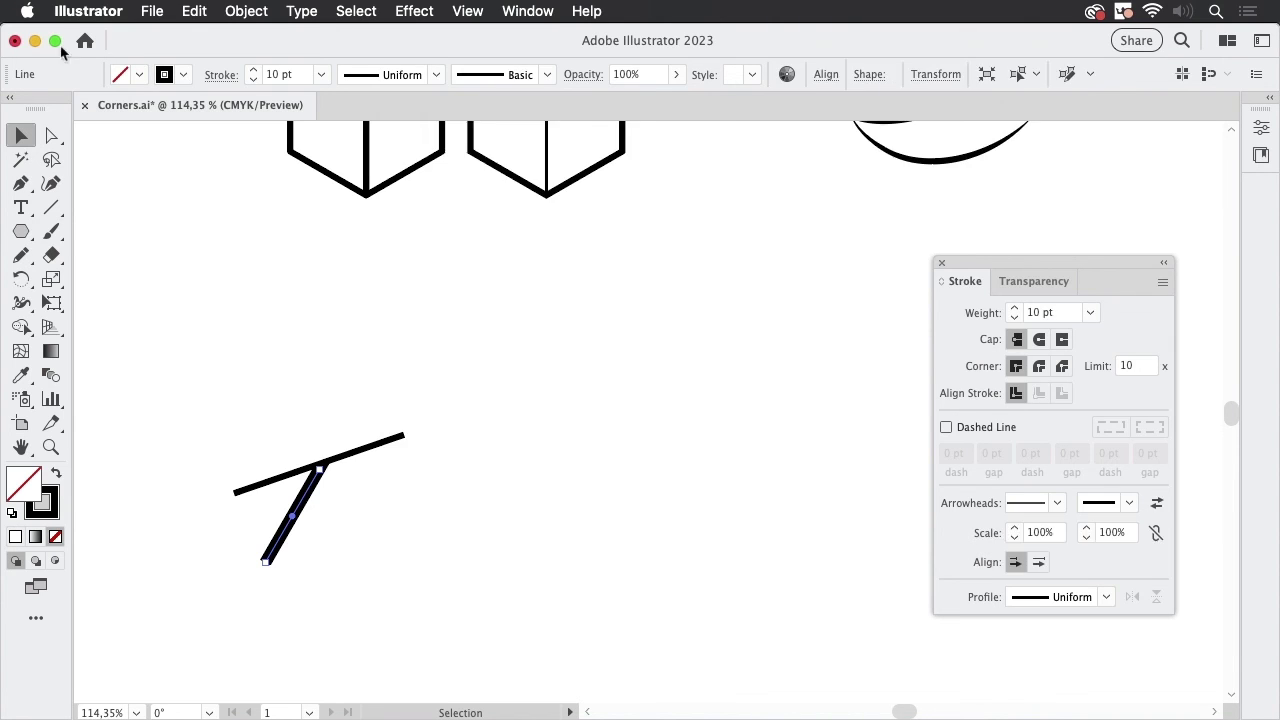
key(super+Tab)
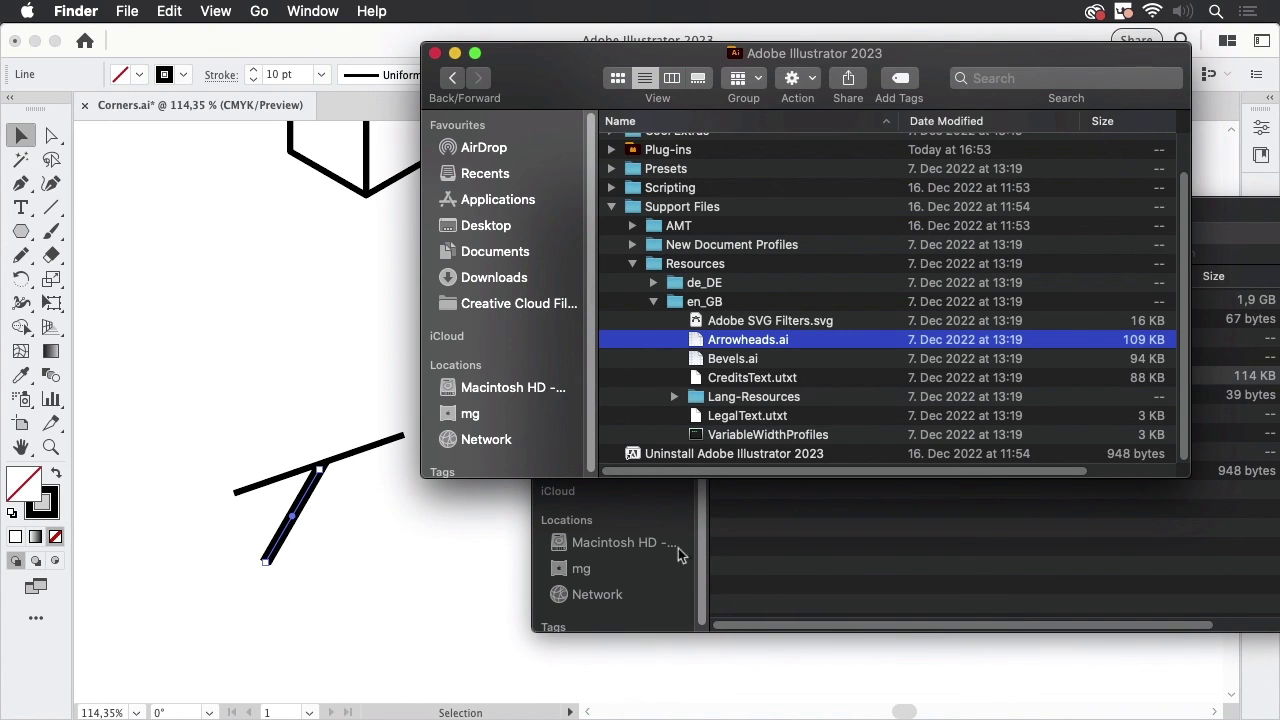
click(611, 206)
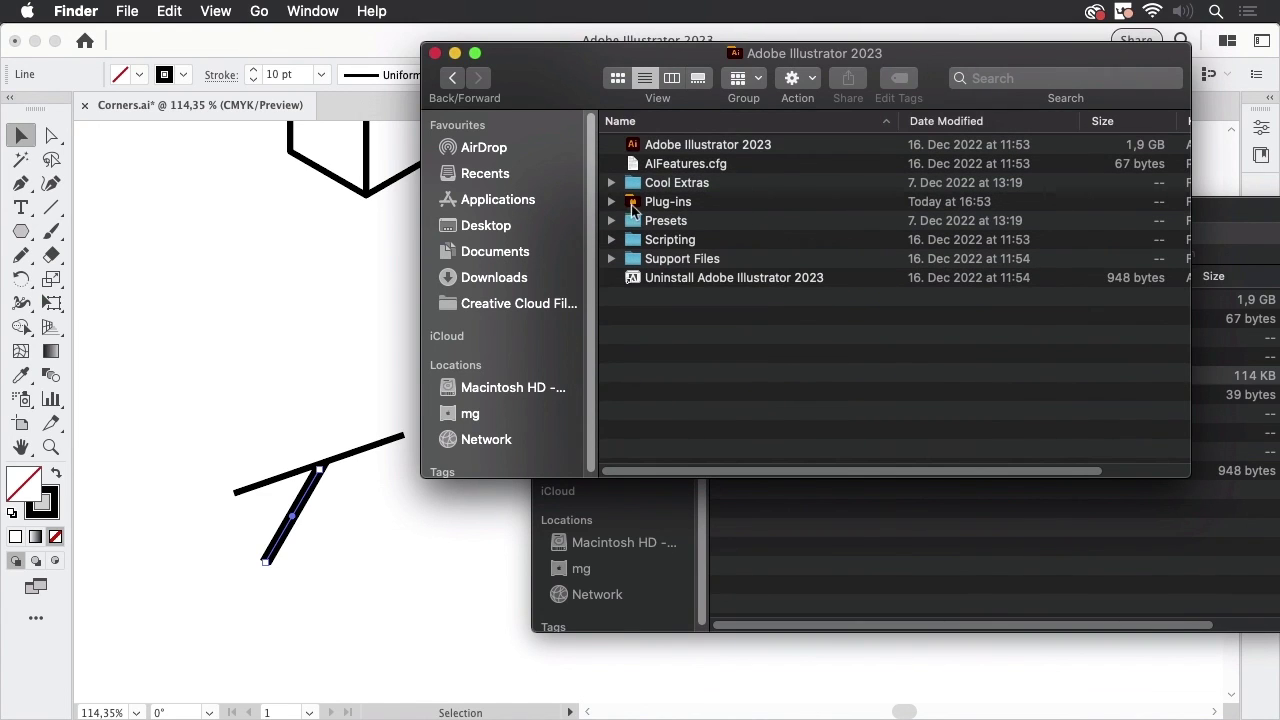
click(641, 259)
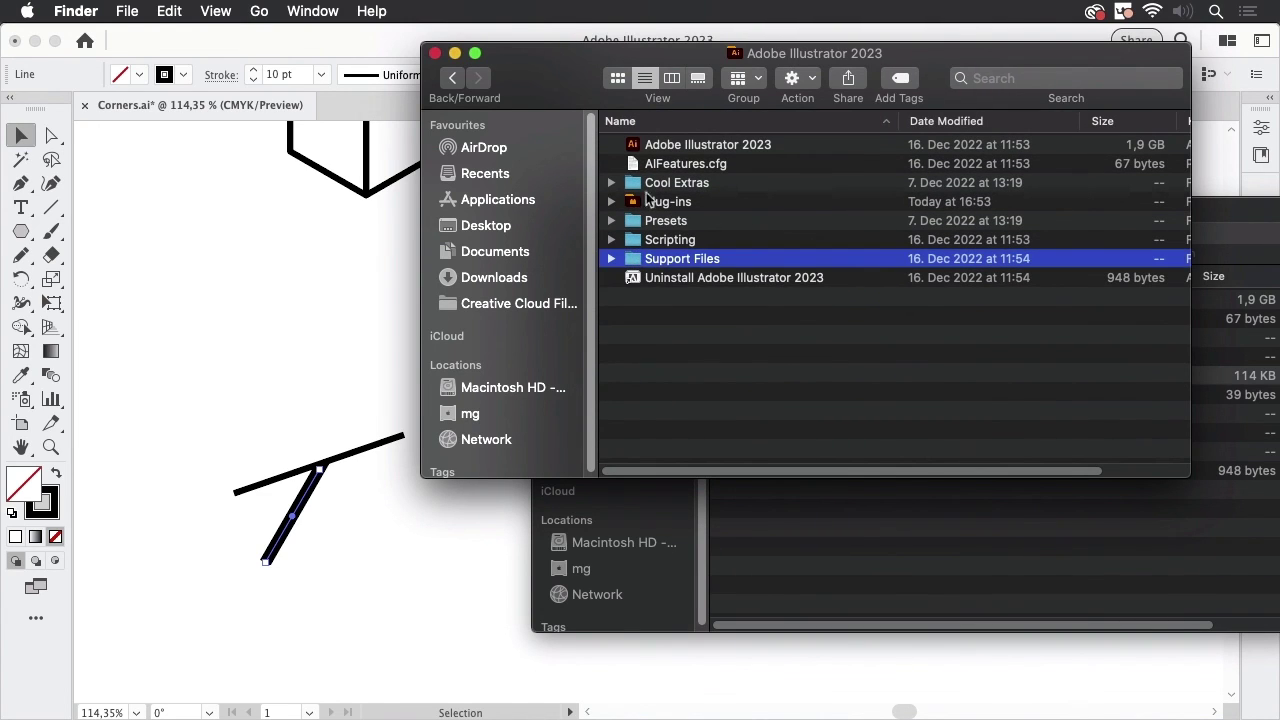
click(646, 202)
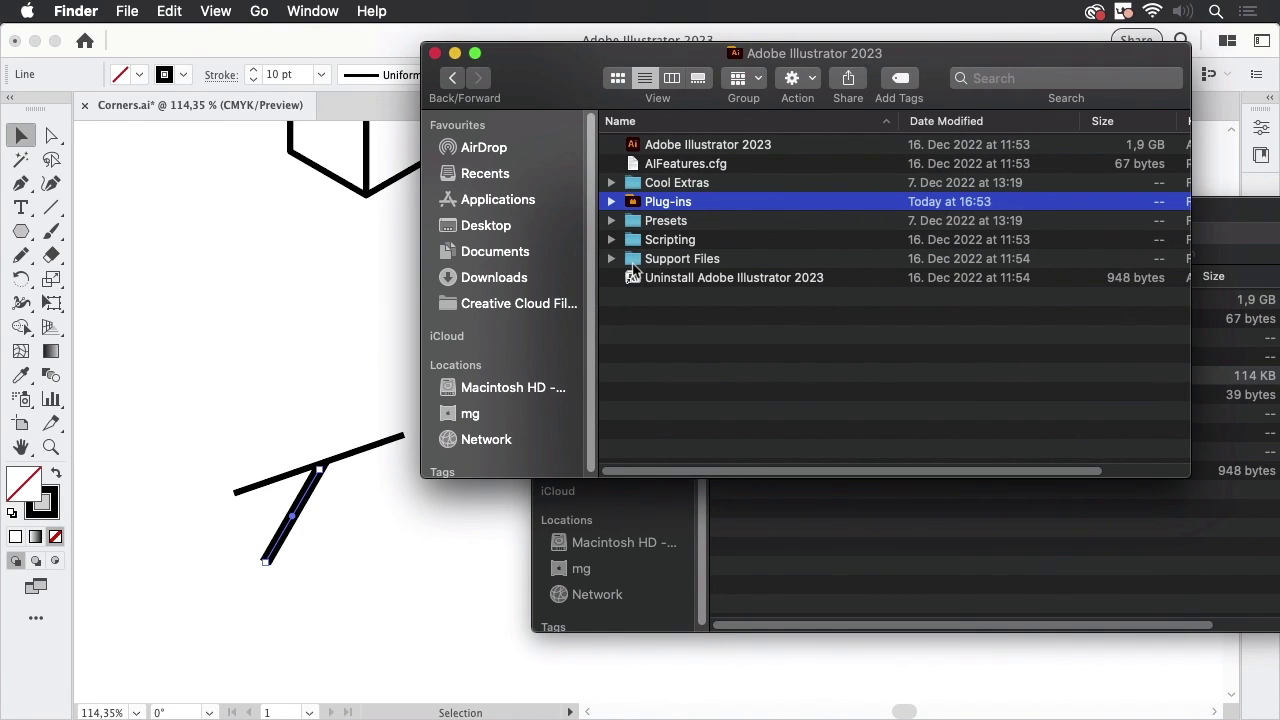
click(611, 202)
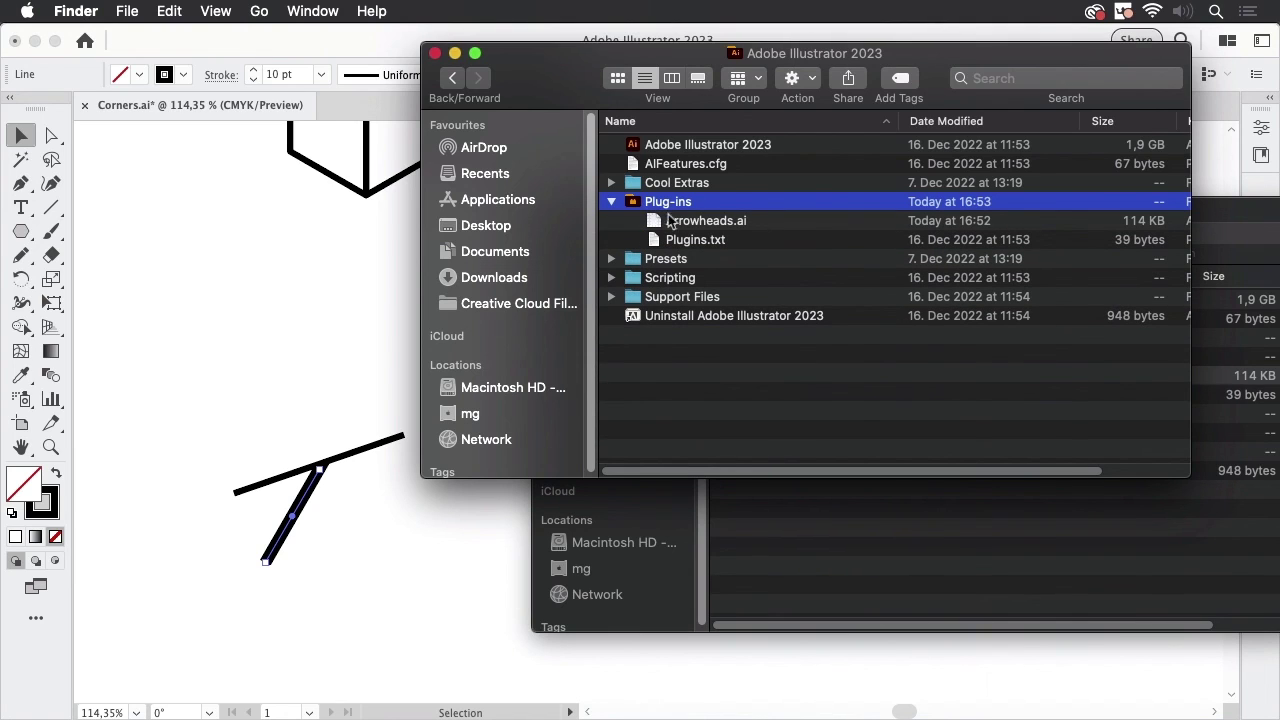
click(760, 224)
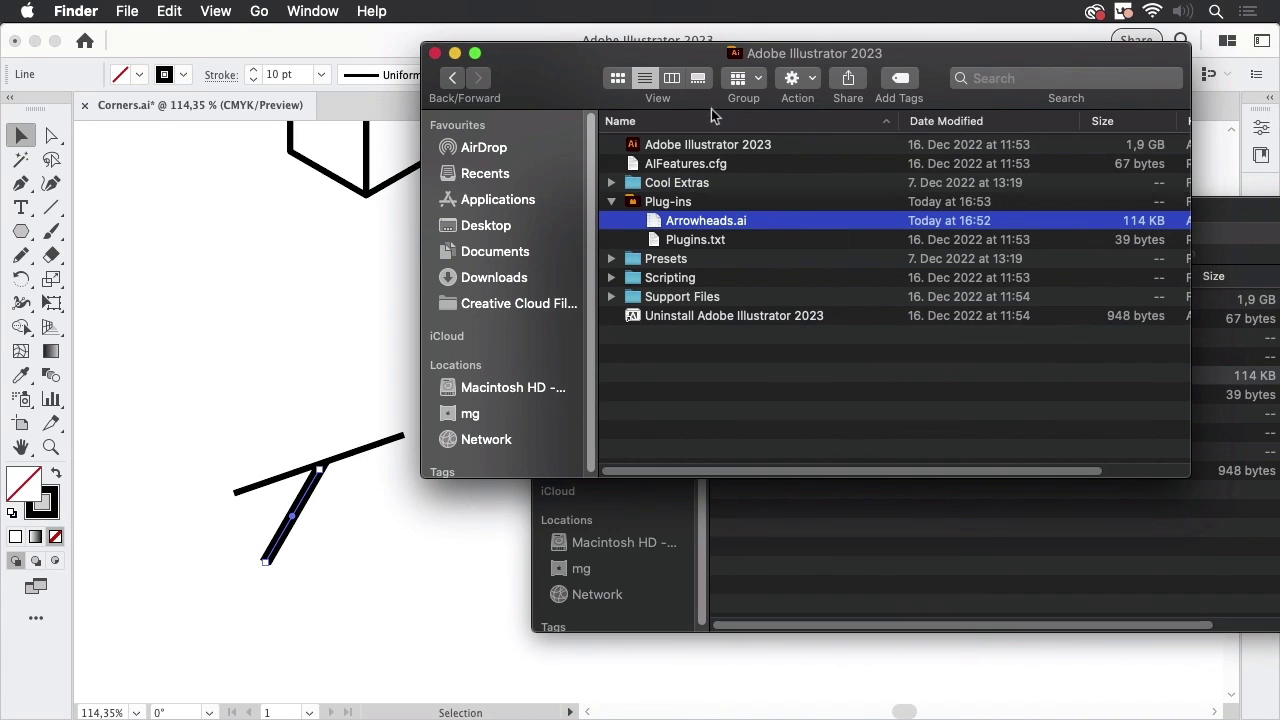
drag(709, 107, 759, 88)
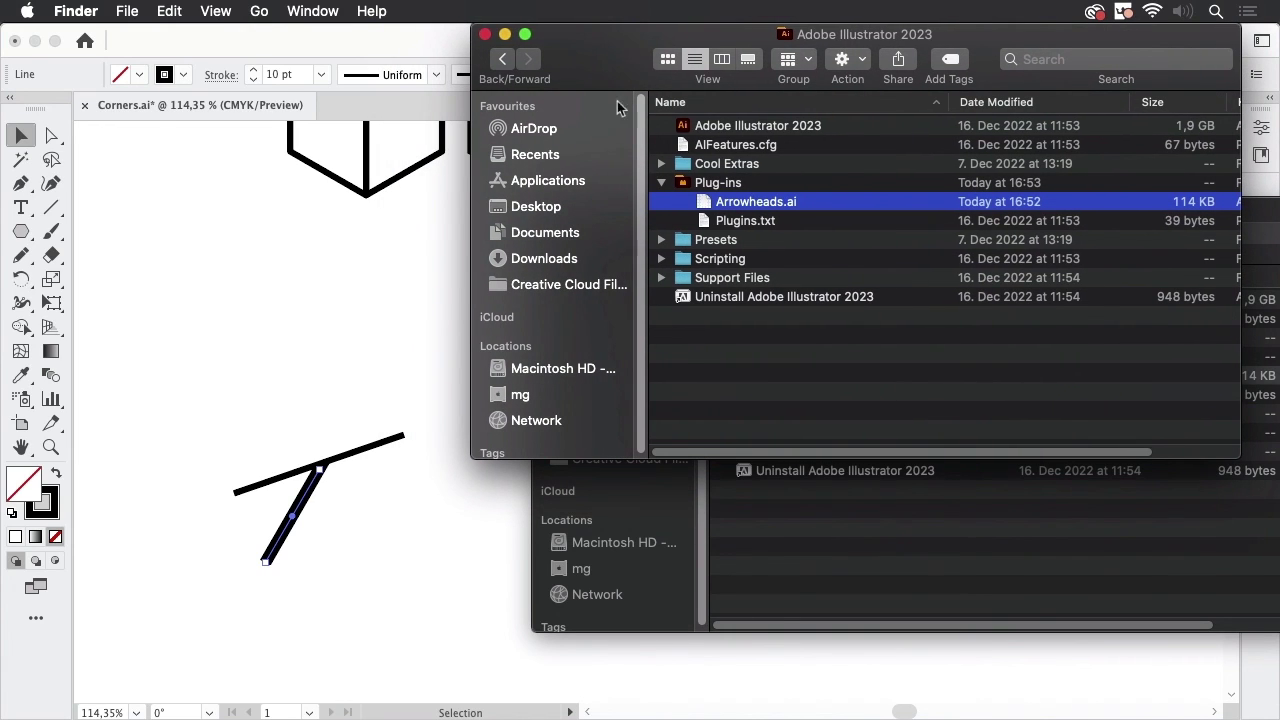
click(378, 336)
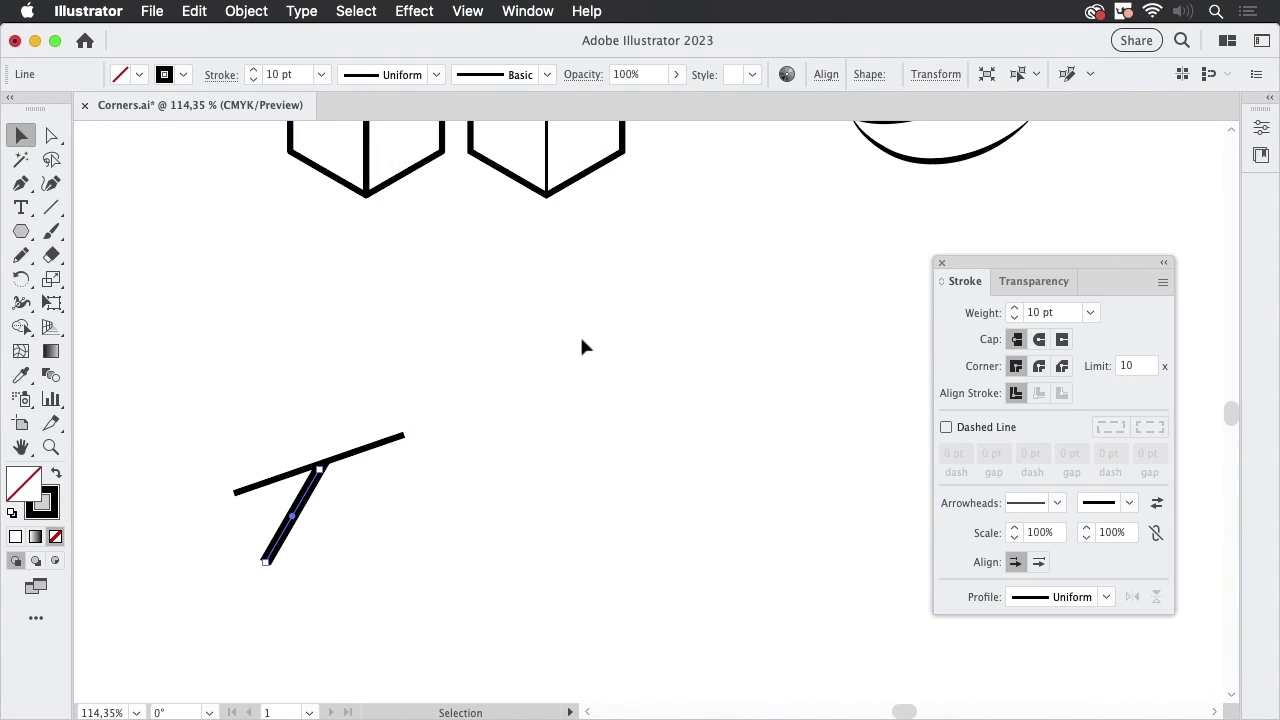
click(697, 283)
drag(737, 208, 630, 330)
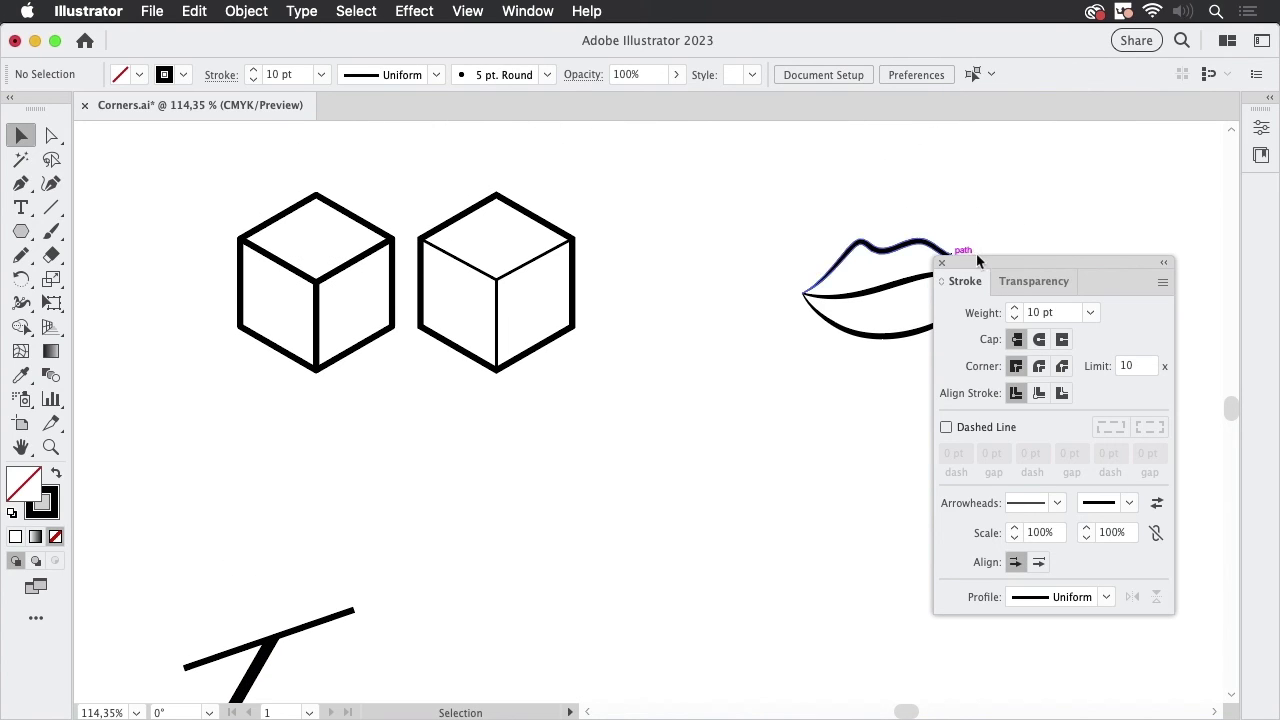
drag(983, 263, 1045, 193)
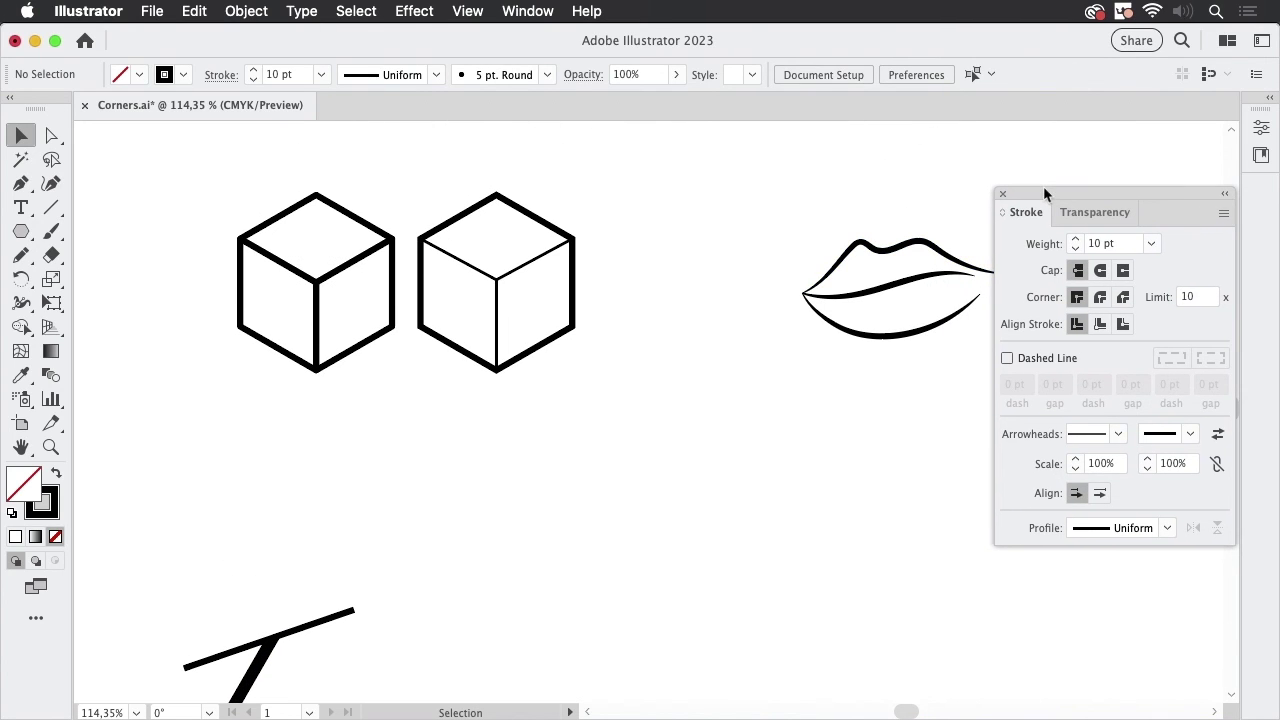